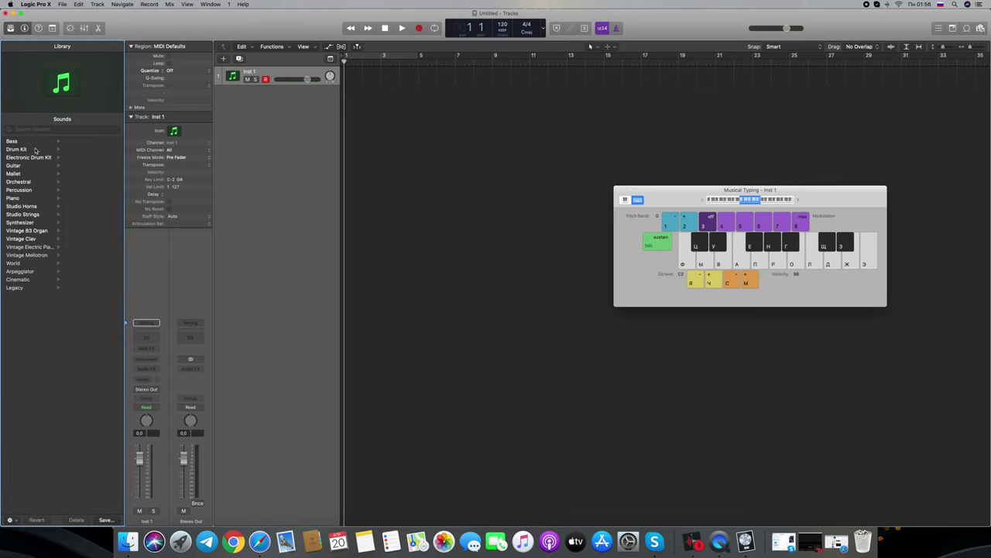
Try the East Bay drum kit on the instrument track and replace it with Boutique 808 GB from the Drum Machine GB electronic kits.
left_click(78, 149)
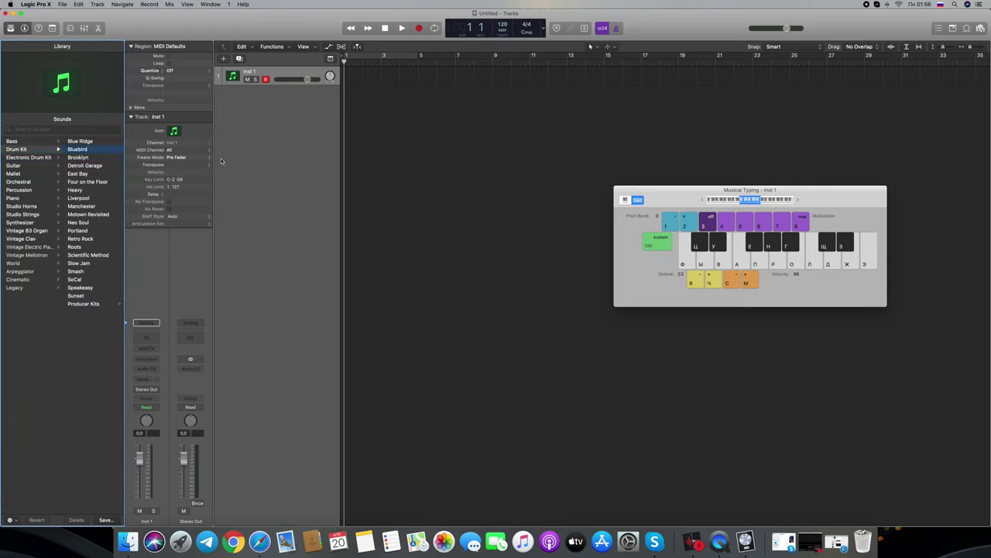
left_click(100, 175)
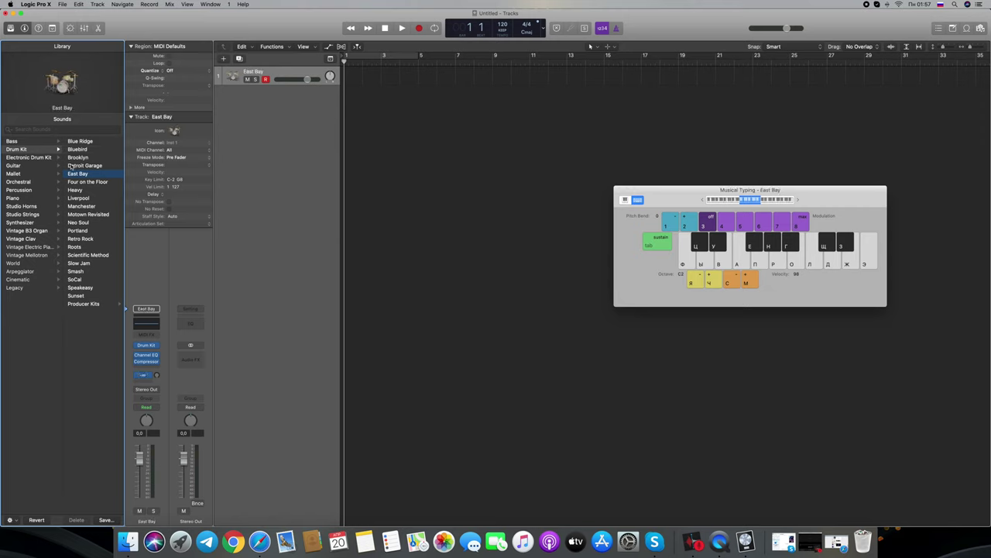
left_click(30, 157)
left_click(86, 158)
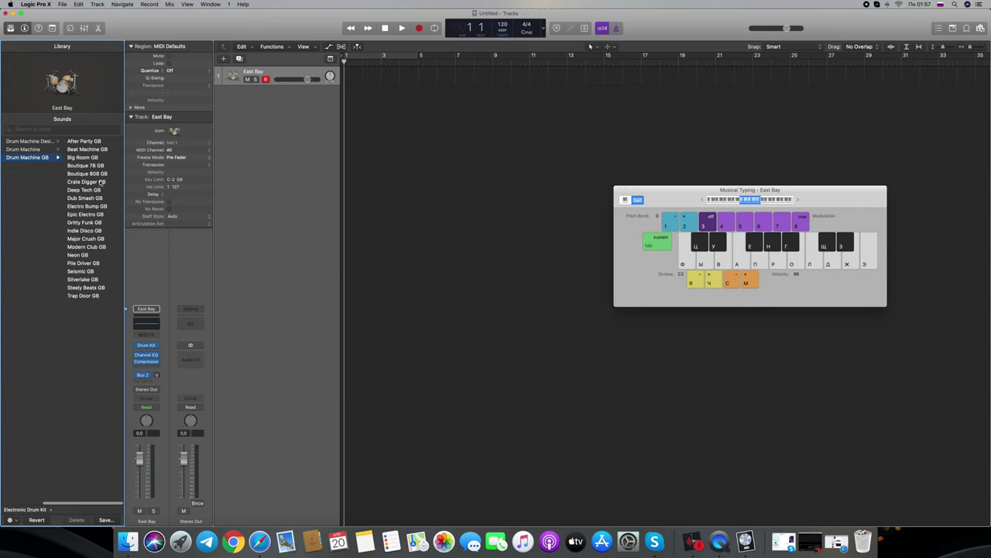
left_click(99, 174)
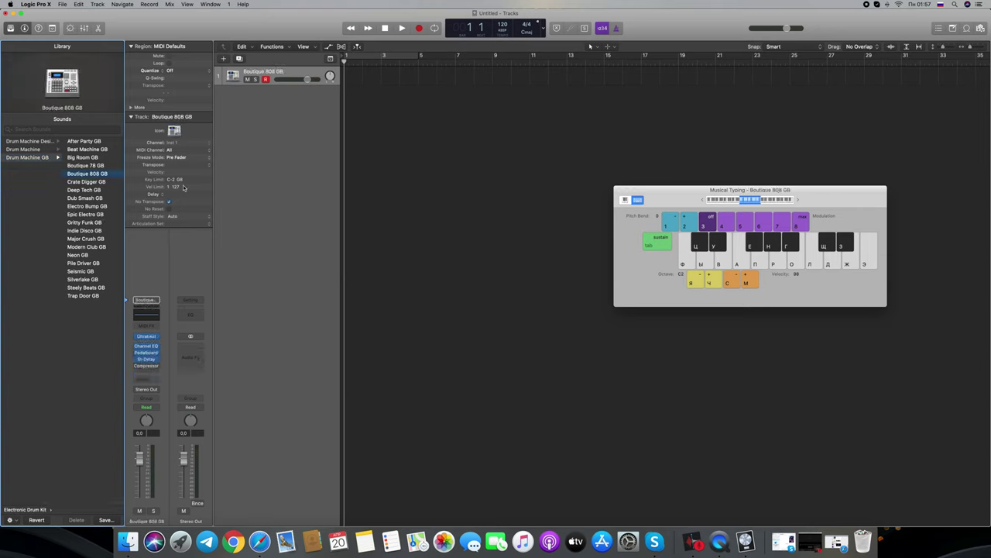
key("XF86AudioRaiseVolume")
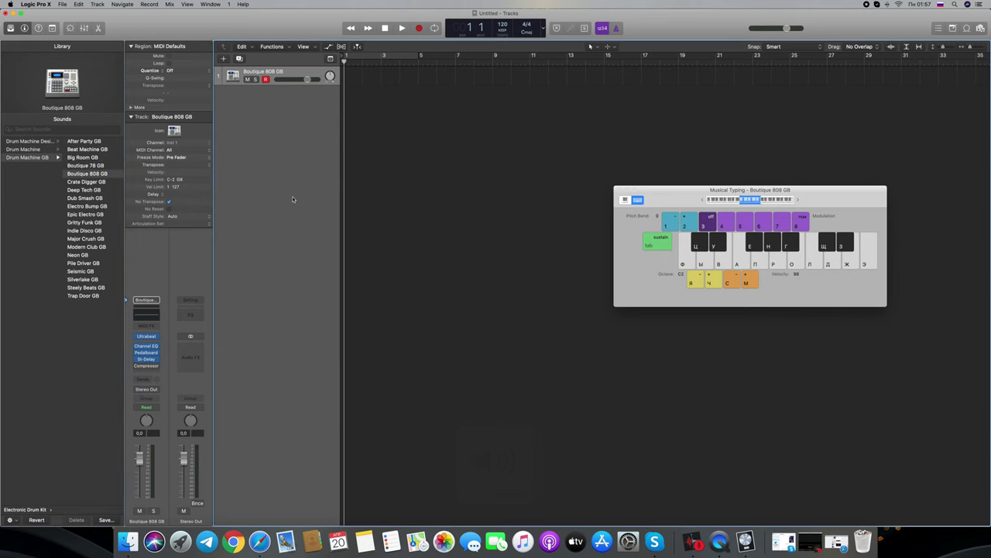
Switch to Safari, open the chat from the new VK message notification, and reply "да чтоб порезать сэмплы".
left_click(266, 534)
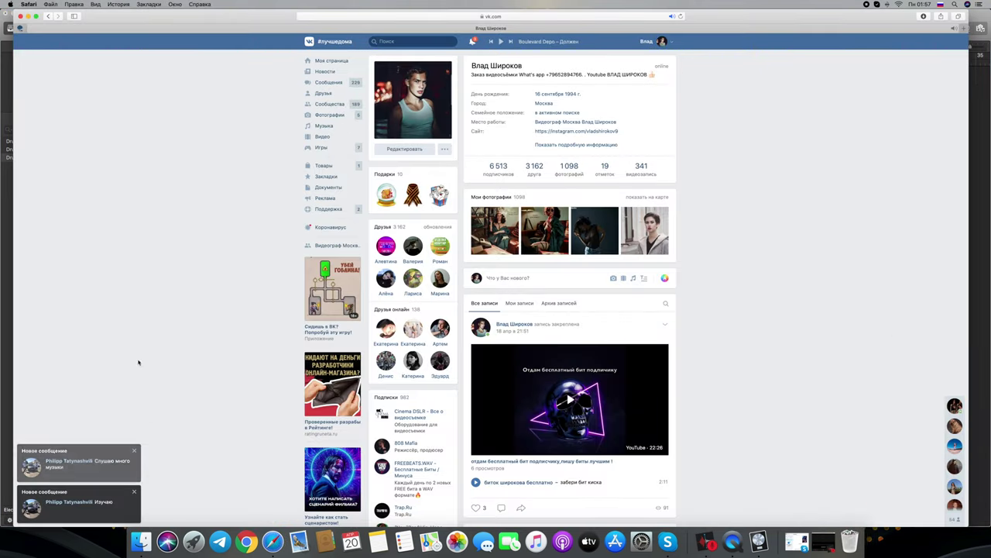
left_click(116, 515)
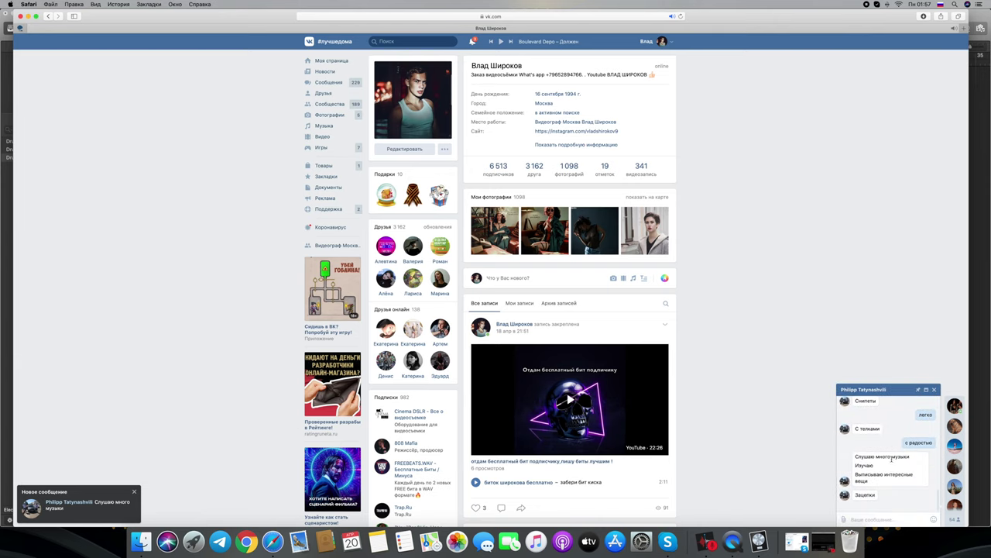
left_click(870, 519)
type("да чтоб порезать с")
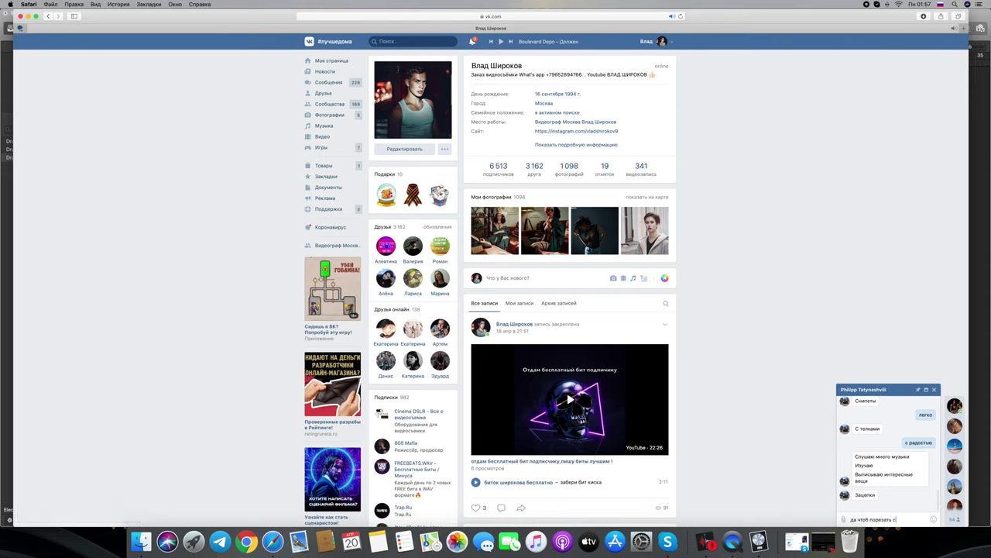
type("эмплы")
key("Return")
Send the chat messages "сохраняй куда нибудь" and "мне плохо диска не хватает", and close the chat.
type("сохраняй куда")
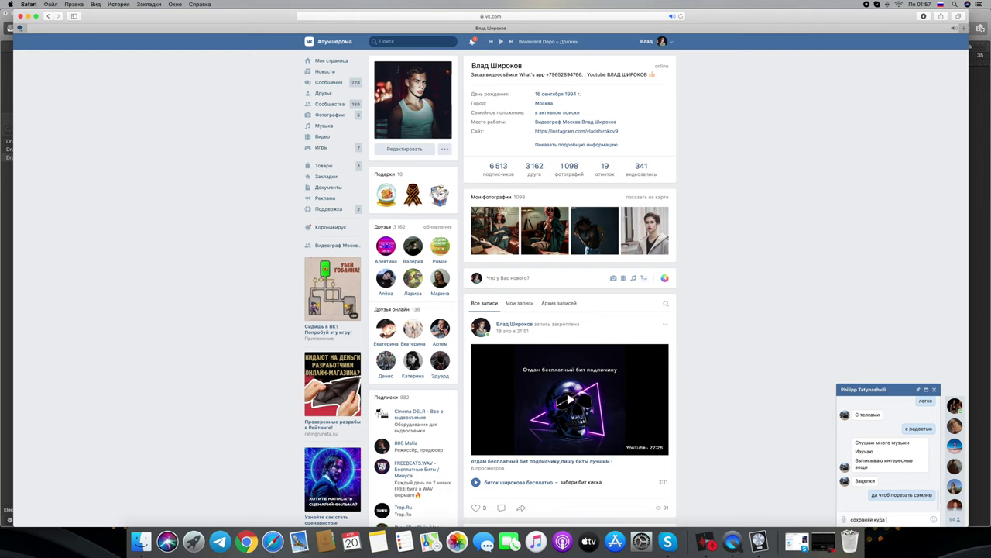
type(" нибудь")
key("Return")
type("мне плохо диска")
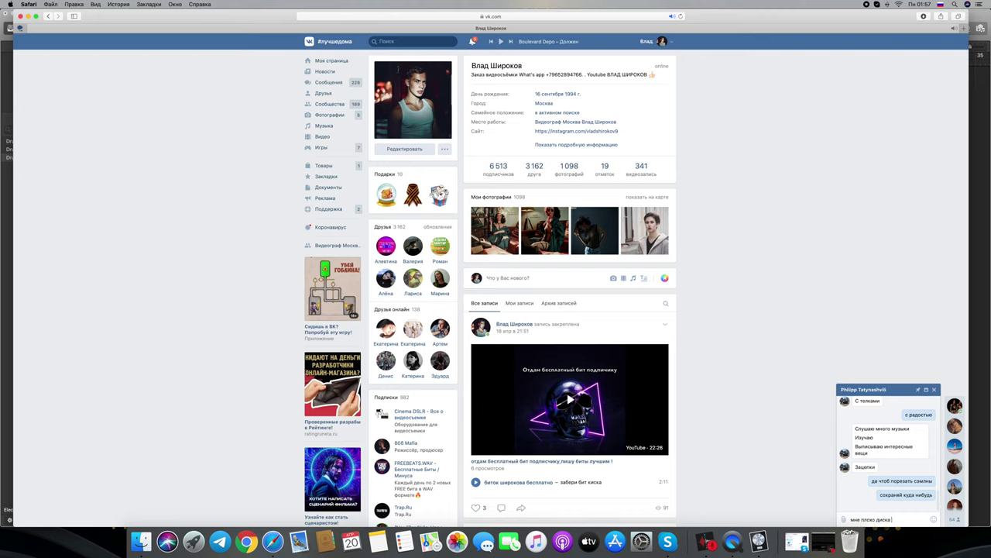
type(" не хватает")
key("Return")
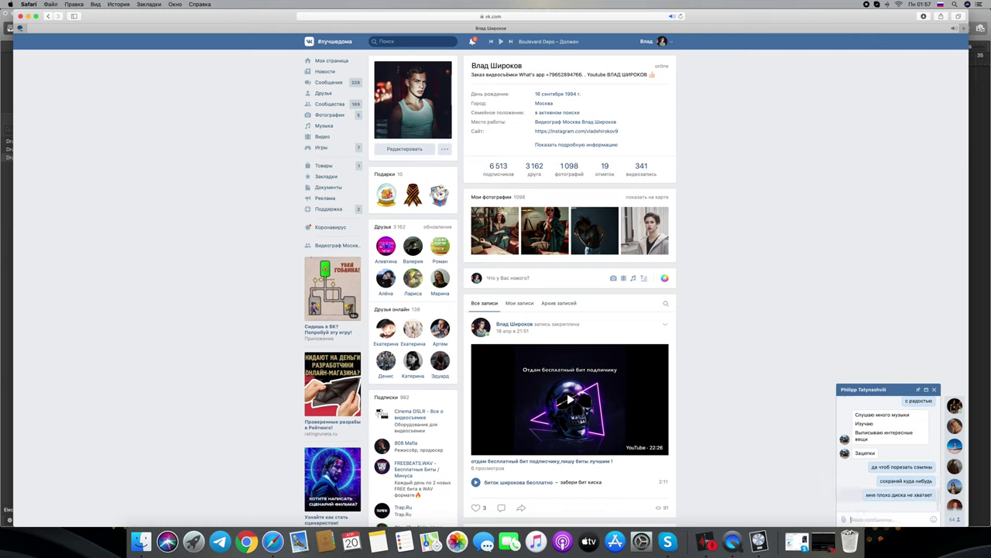
left_click(935, 390)
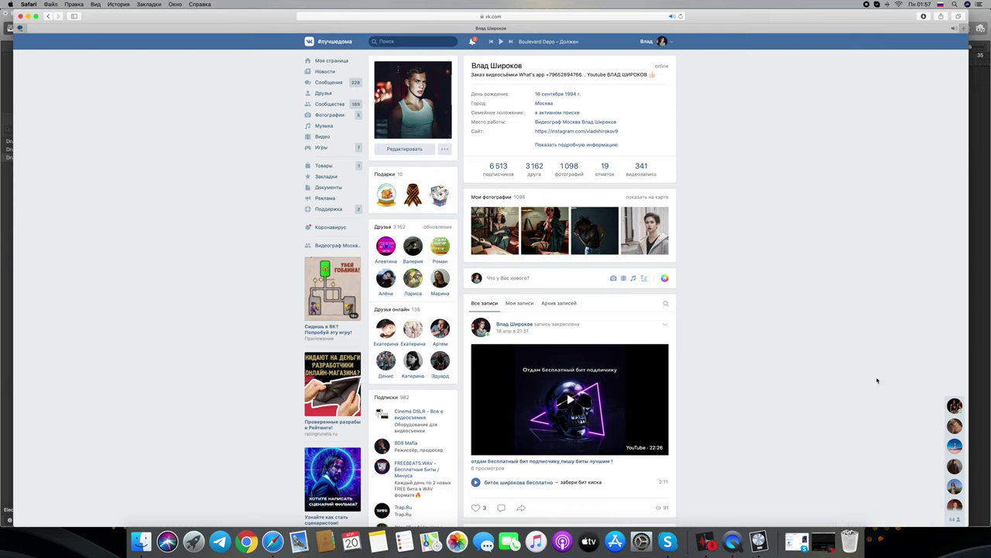
Minimize Safari, return to Logic Pro X, and audition the Boutique 808 GB kit by playing several notes with Musical Typing.
left_click(28, 16)
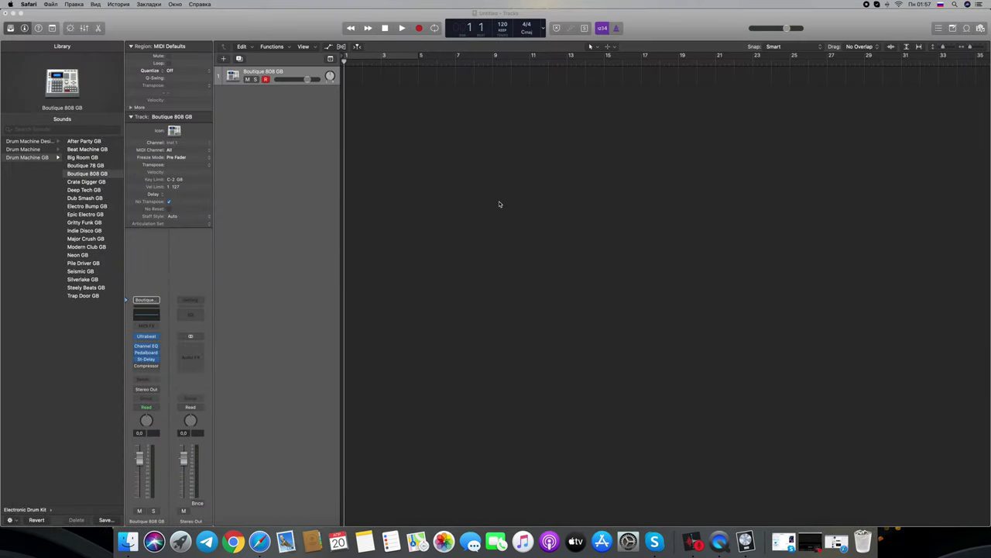
left_click(284, 103)
key("super+k")
key("f")
key("f")
key("f")
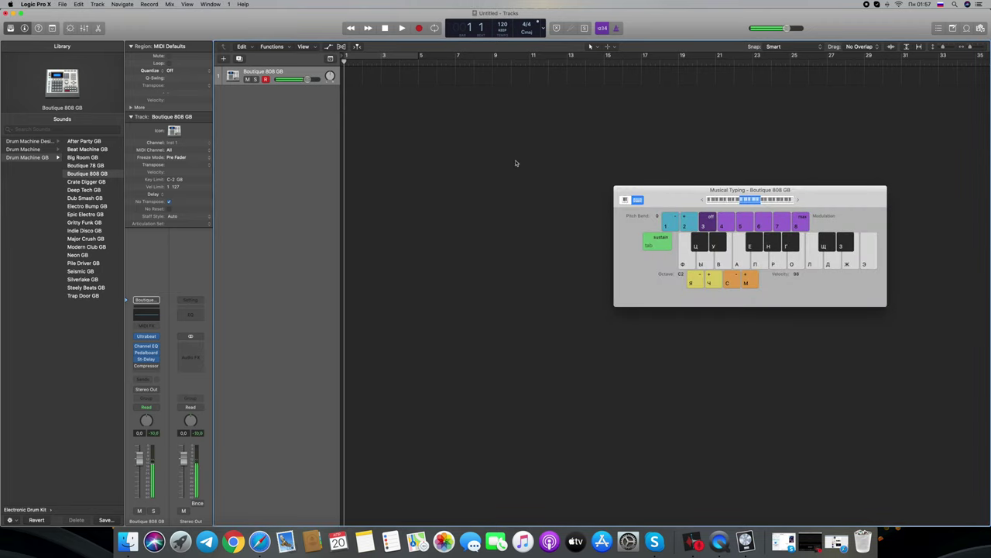
key("f")
key("h")
key("g")
key("f")
key("d")
key("h")
key("t")
key("h")
key("g")
Switch to Safari, open the chat from the new VK message notification, and reply "она есть у меня".
left_click(260, 542)
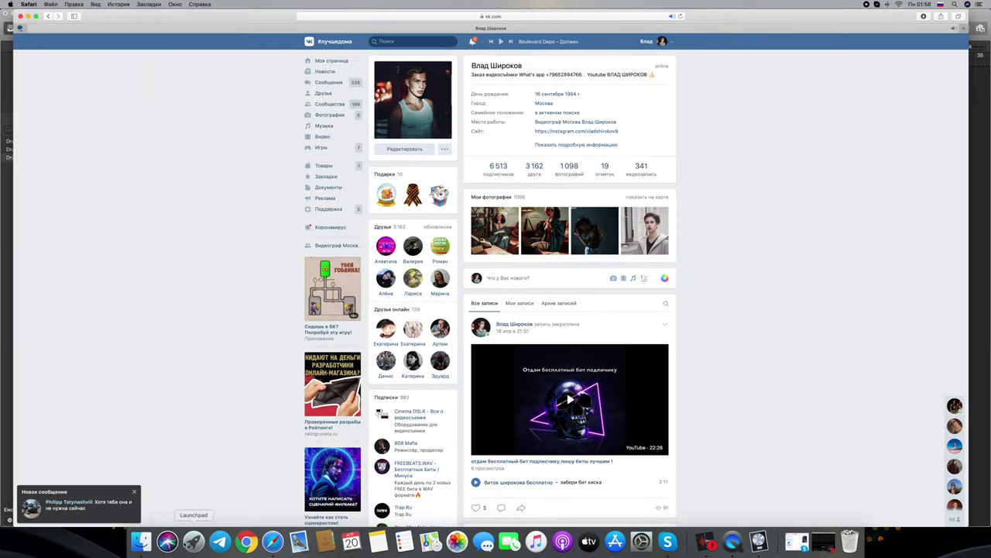
left_click(125, 512)
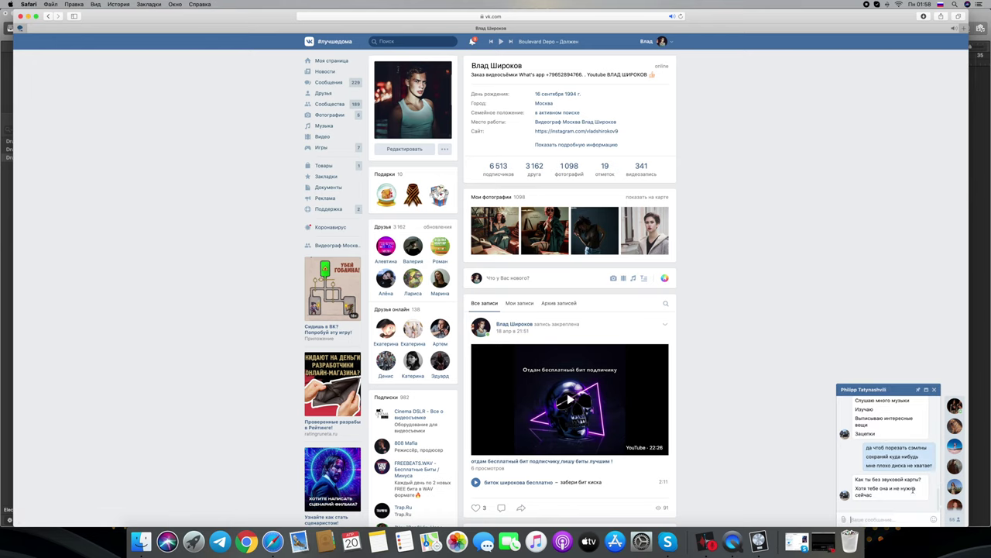
type("она есть у меня")
key("Return")
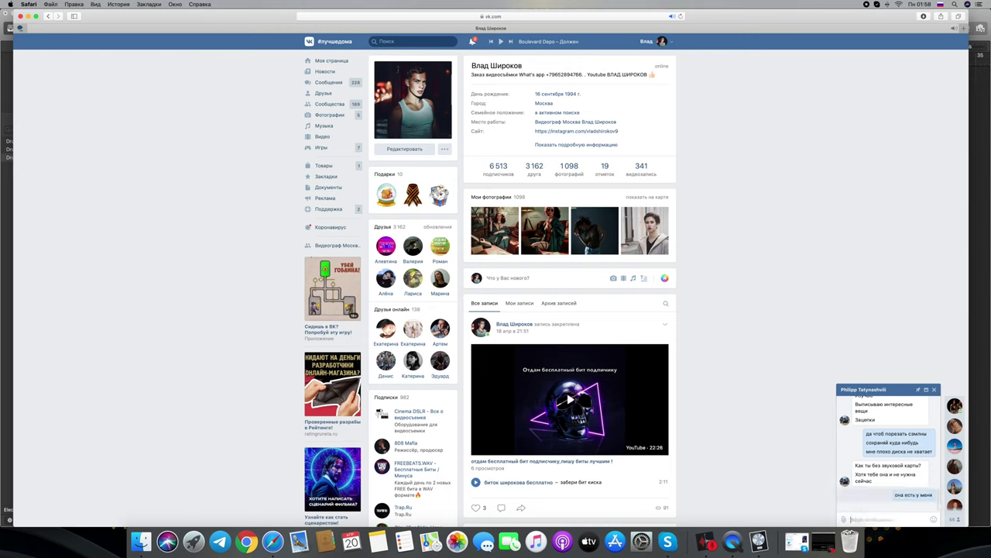
Send the chat messages "питает микро" and "фокусрайт", and close the chat.
type("пит")
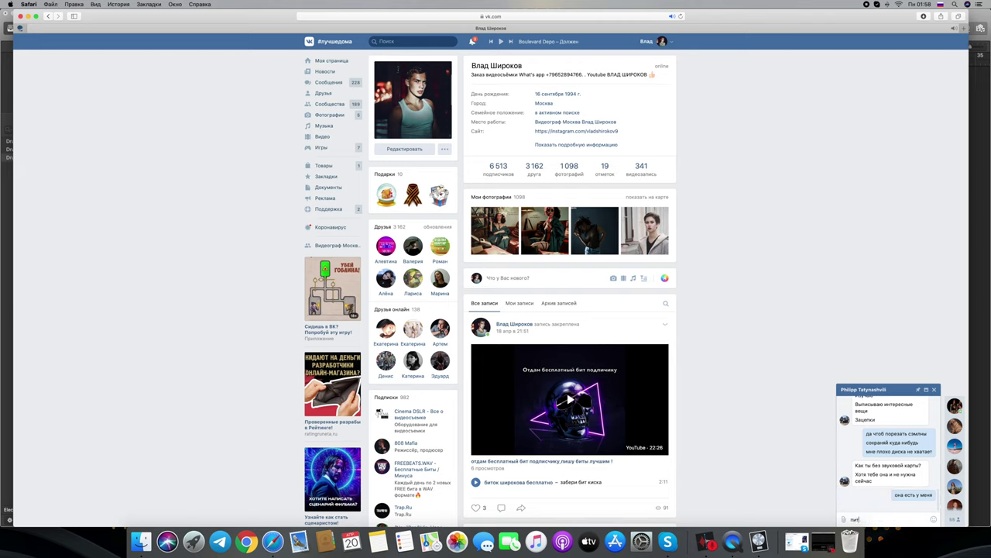
type("ает микро")
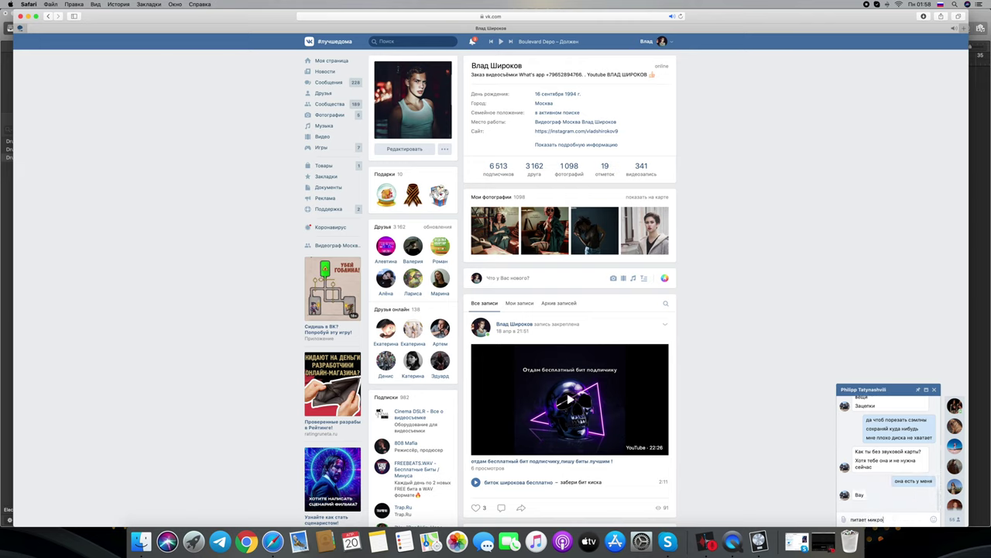
key("Return")
type("о")
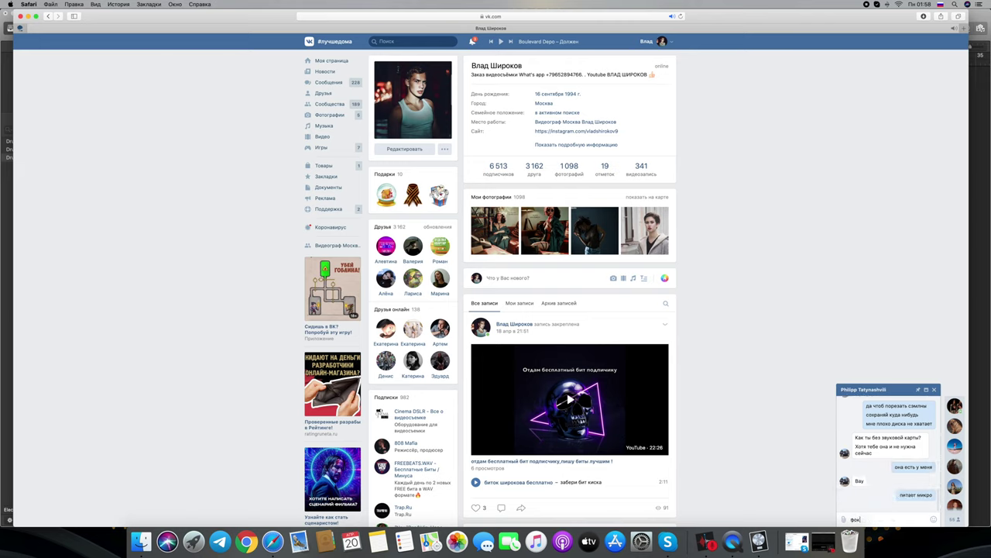
type("окусрайт")
key("Return")
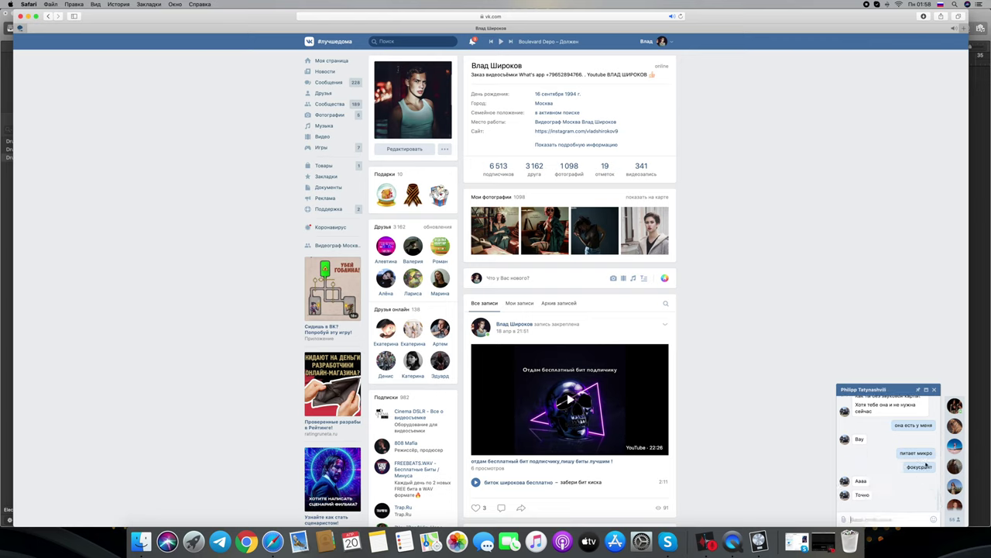
left_click(935, 390)
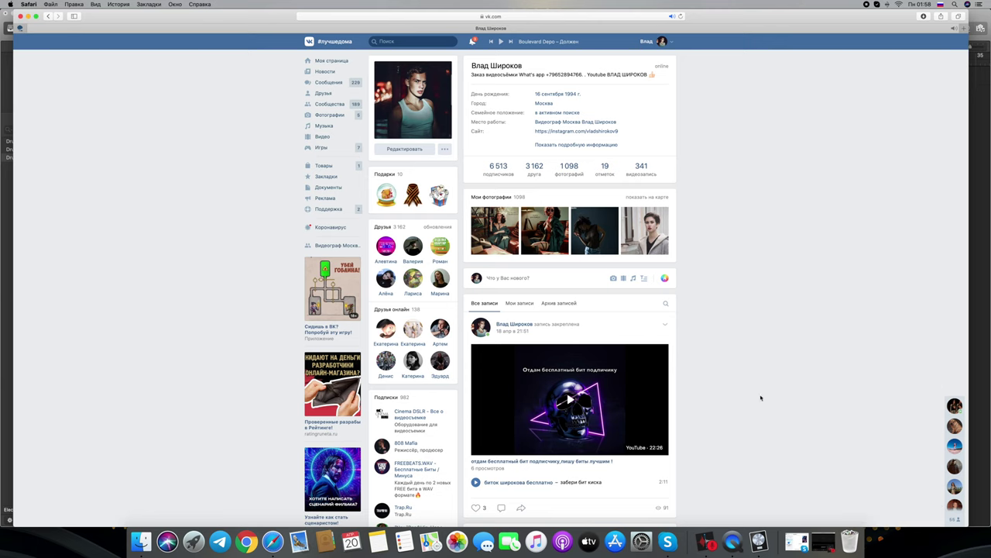
Open the chat from the newest message notification and reply "220".
scroll(616, 246, "down", 1)
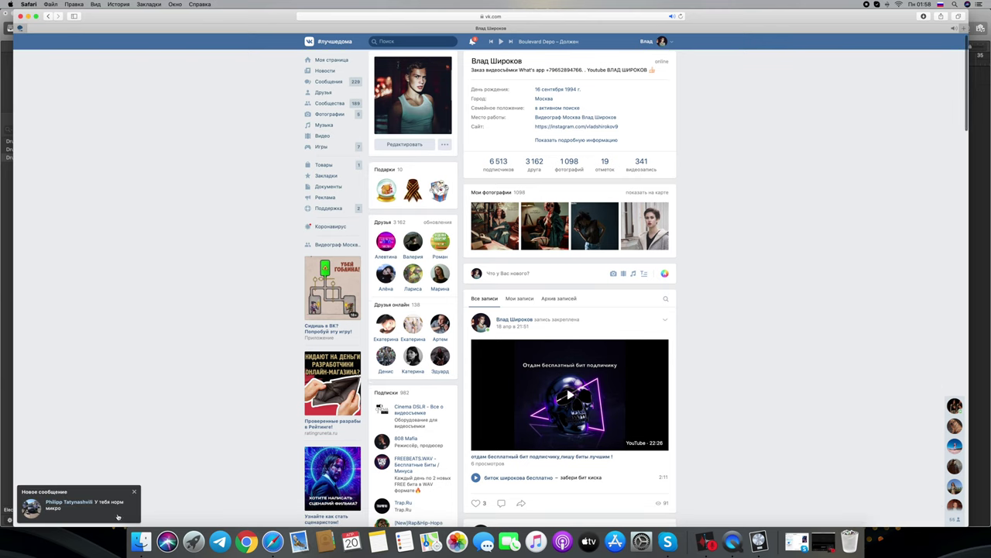
left_click(107, 511)
type("з20")
key("Return")
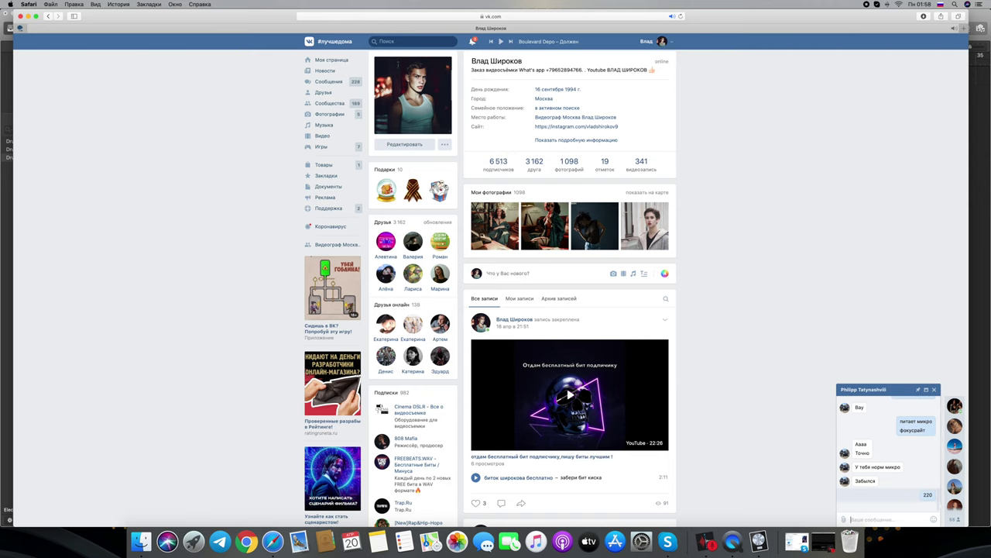
Send the chat messages "да это начало" and "просто".
scroll(496, 279, "down", 1)
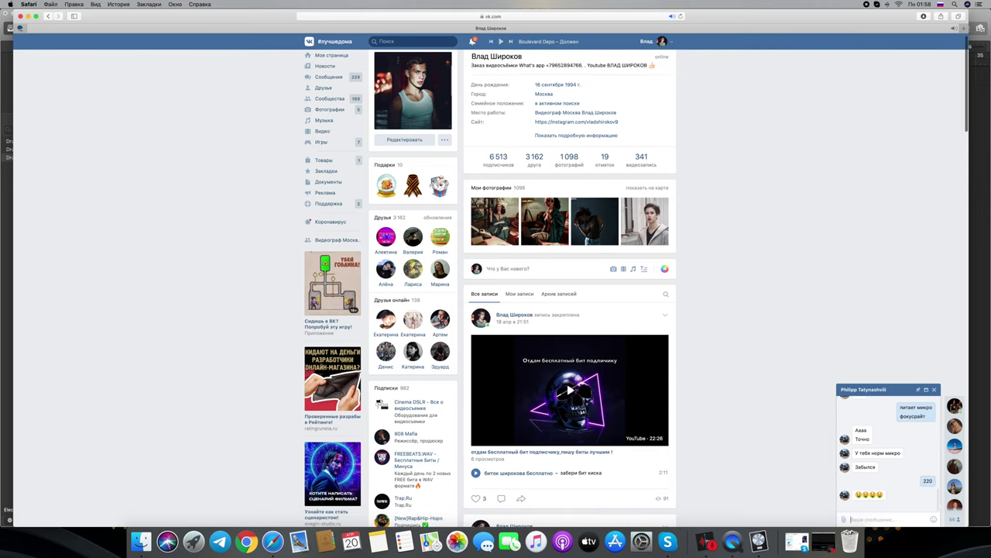
type("да это начало")
key("Return")
type("просто")
key("Return")
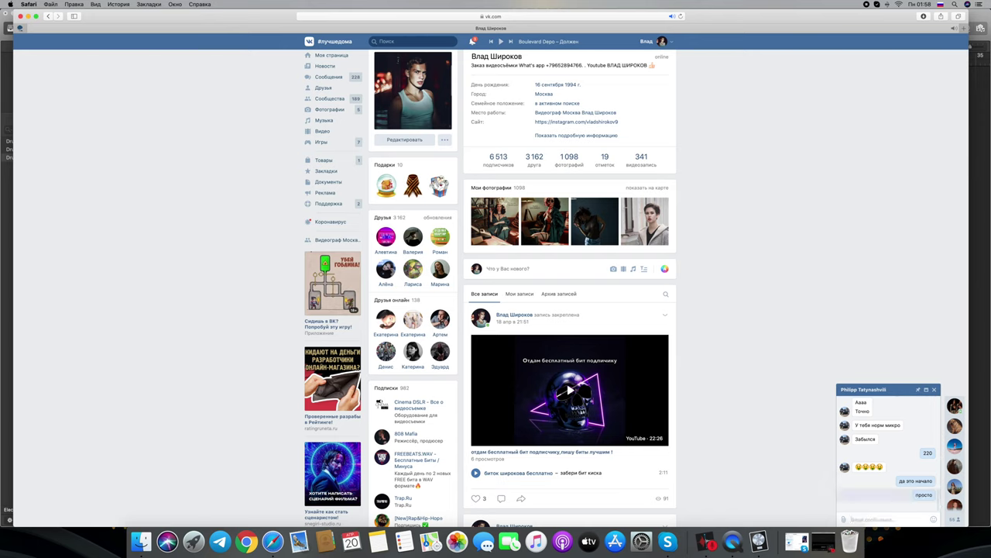
Send the message "хочешь в трансу я просто сейчас пишу экран на ютуб" and close the chat.
type("кочешь в тра")
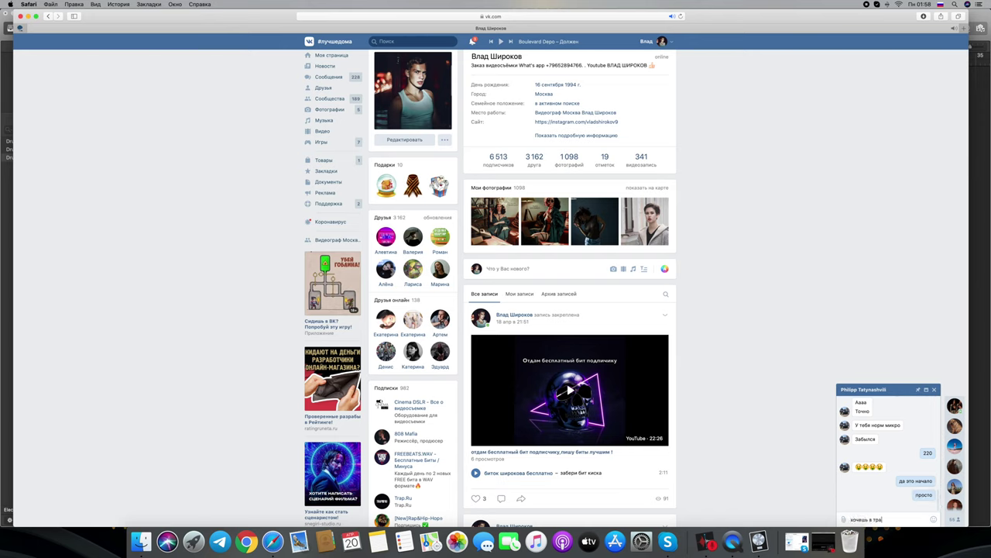
type("нсу я просто сейчас пишу экрн")
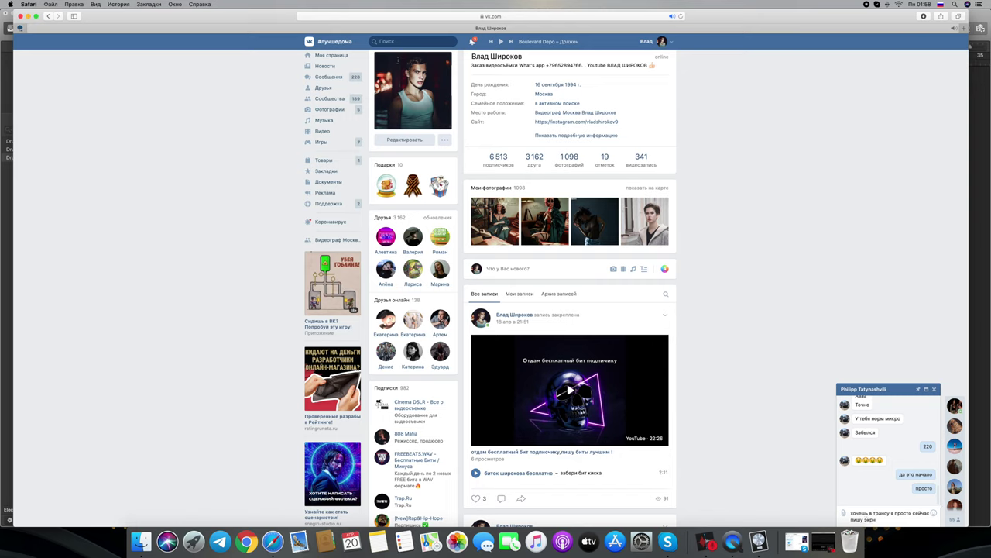
type(" на ютуб")
key("Return")
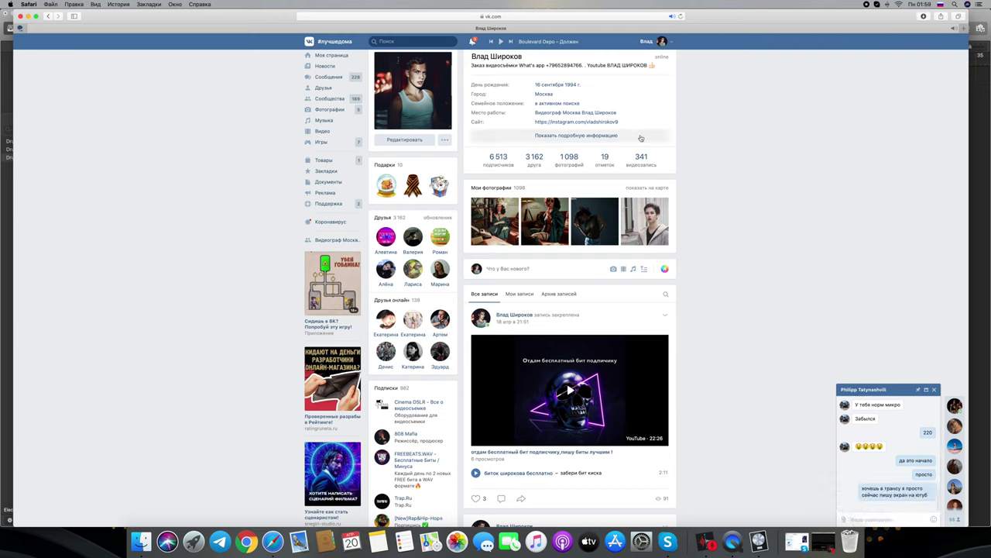
key("Escape")
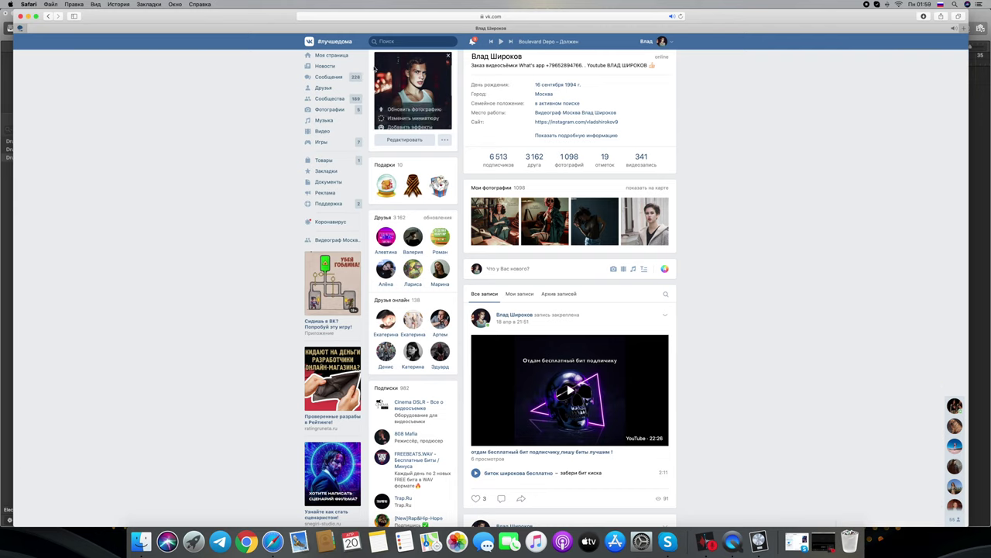
Minimize Safari, return to Logic Pro X, and play a few Musical Typing notes on the Boutique 808 GB track.
left_click(35, 17)
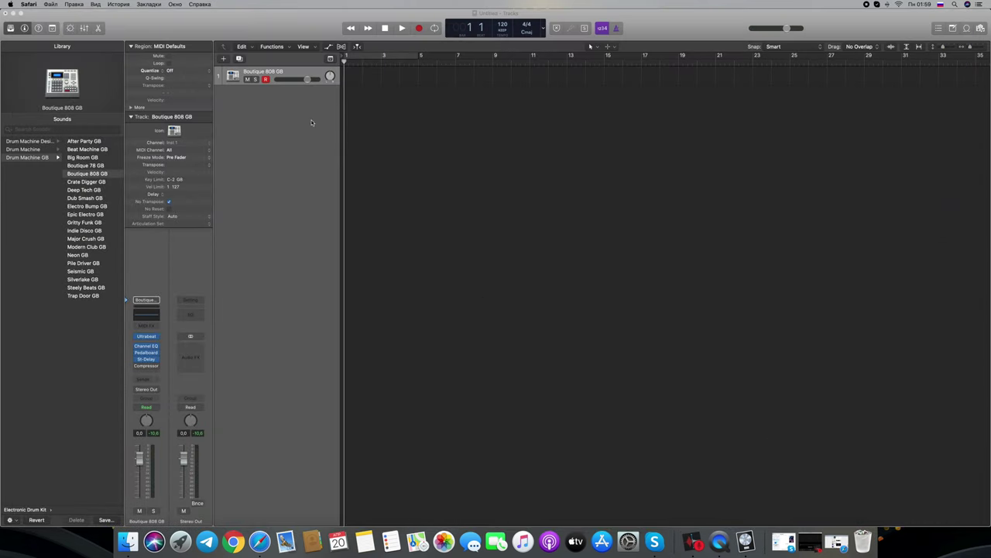
left_click(305, 80)
key("f")
key("f")
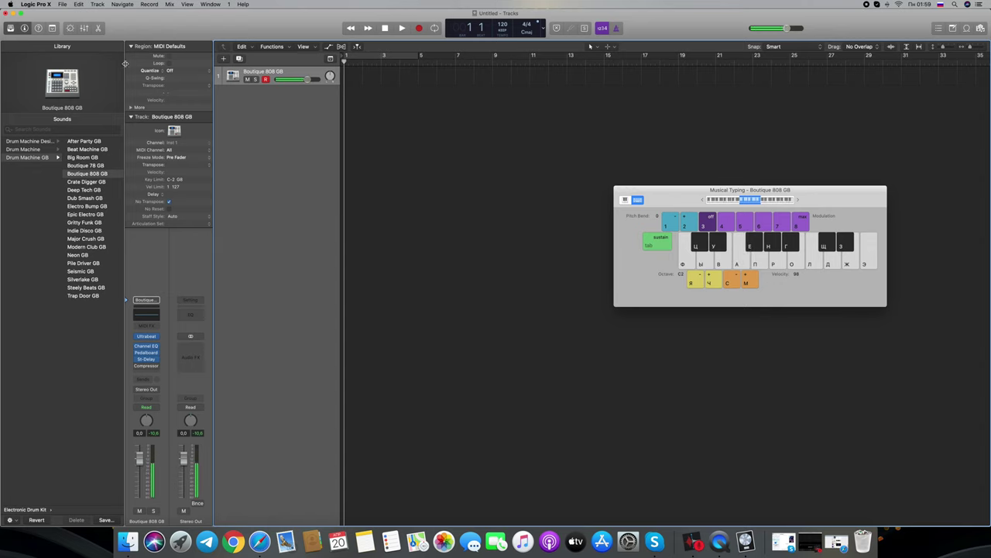
Show the Mixer, move the Musical Typing window clear of it, and open the Ultrabeat instrument on the Boutique 808 GB channel.
left_click(85, 29)
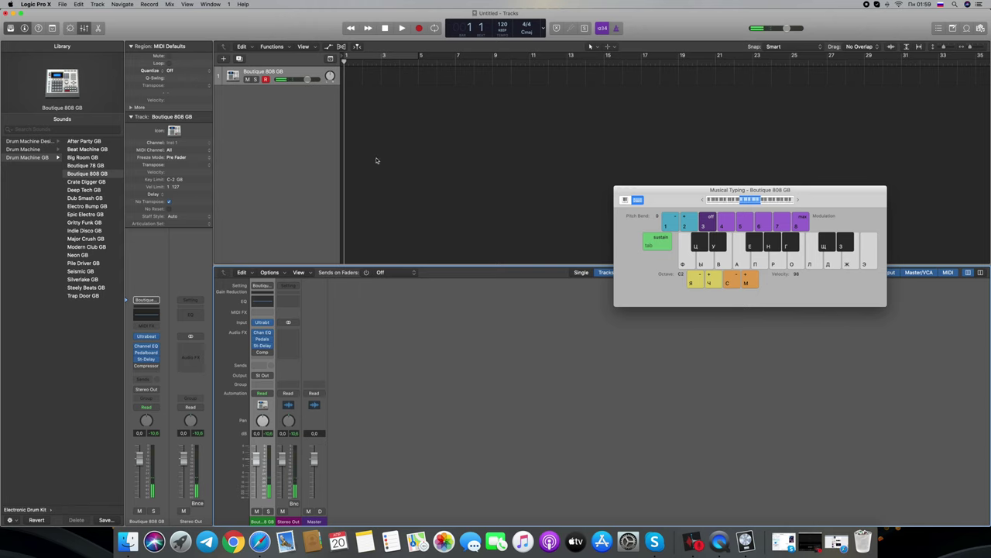
left_click_drag(672, 192, 689, 123)
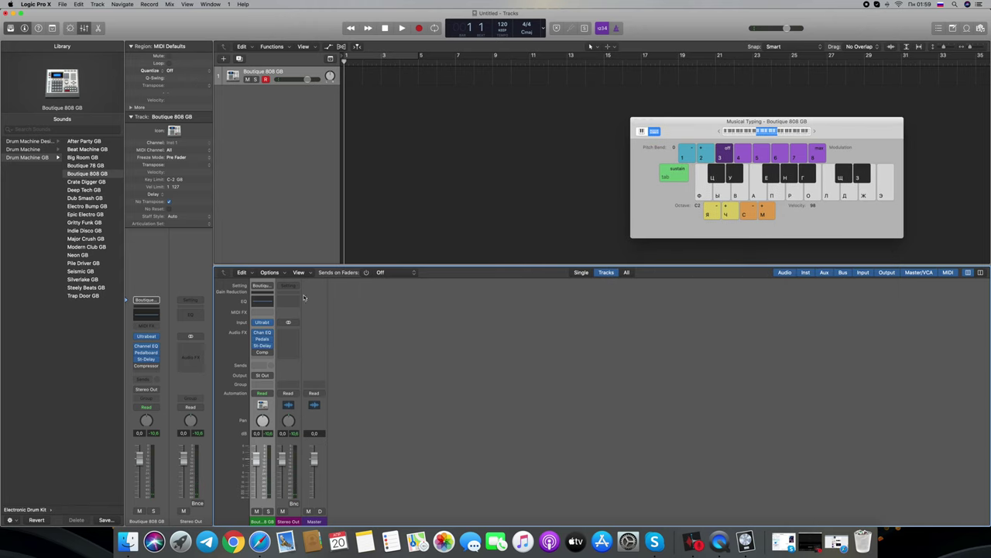
left_click(264, 323)
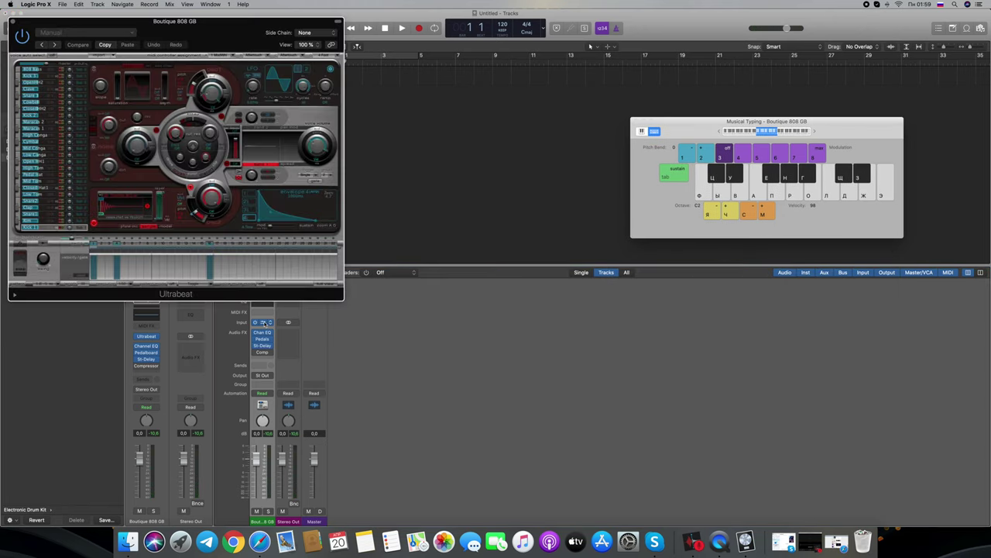
Move the Ultrabeat window to the middle of the workspace and load the Hip Hop Heavy Kit drum kit.
key("y")
left_click_drag(214, 31, 494, 131)
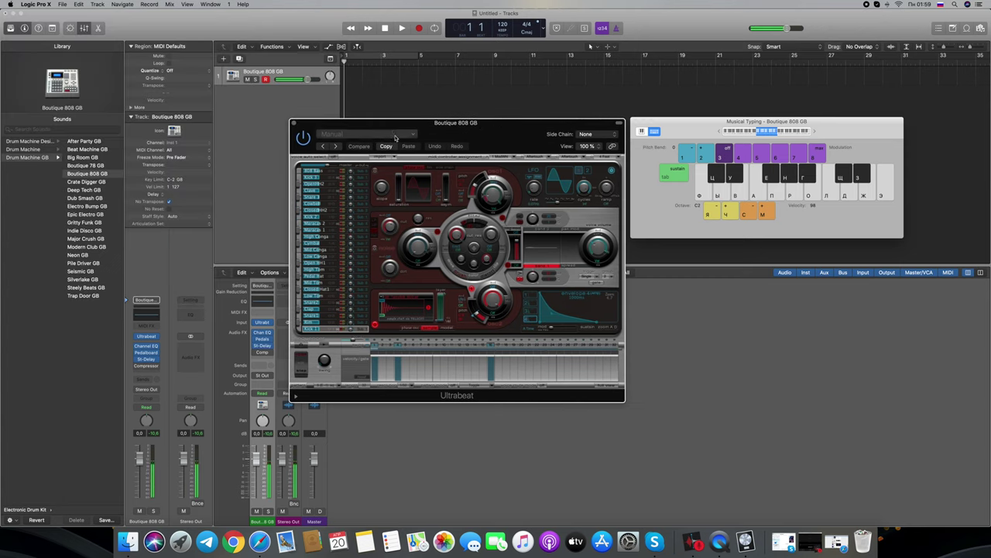
left_click(364, 134)
mouse_move(355, 289)
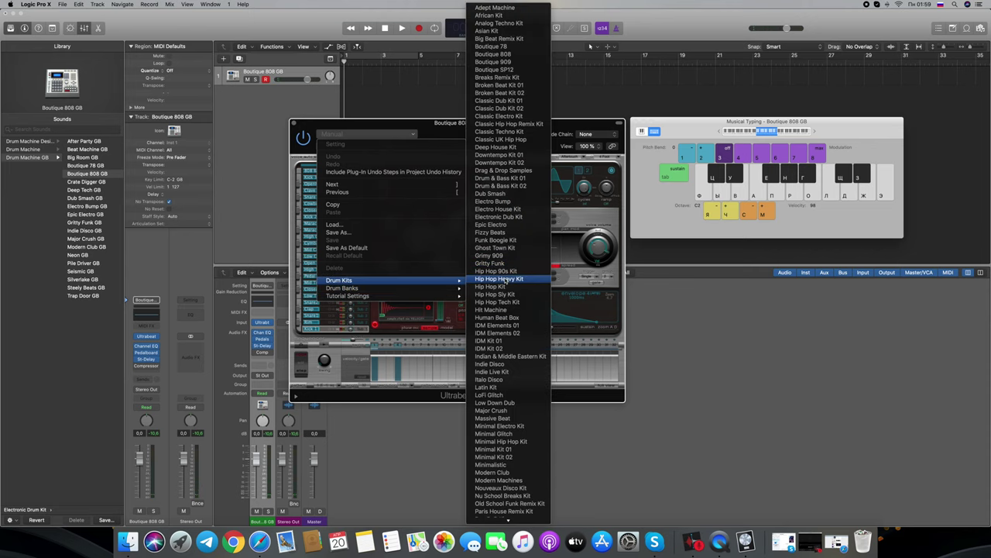
left_click(515, 278)
Play a series of Musical Typing notes to audition the Hip Hop Heavy Kit sounds.
key("g")
key("f")
key("h")
key("g")
key("g")
key("h")
key("g")
key("g")
key("h")
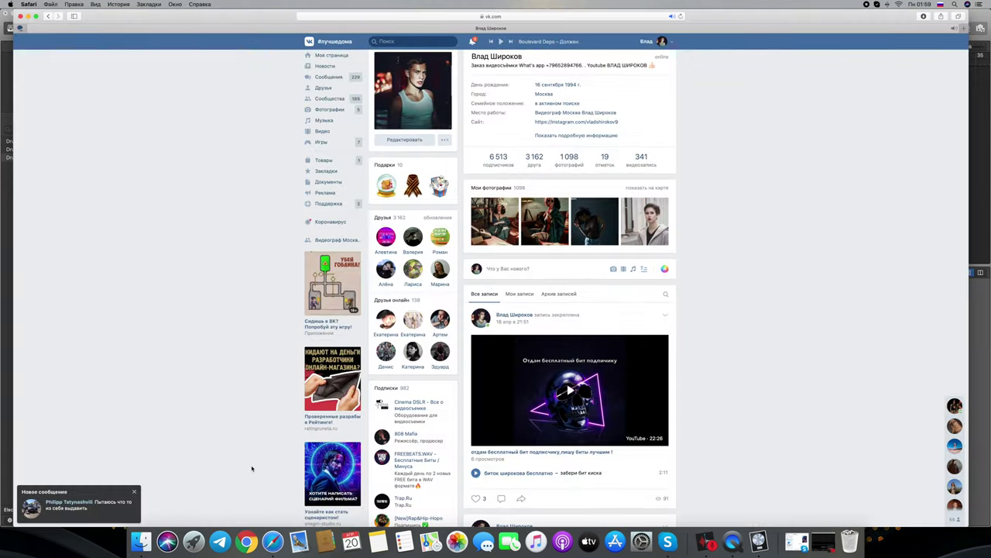
Open the newly received VK message in Safari and reply "пиши текст".
left_click(124, 507)
scroll(150, 498, "down", 1)
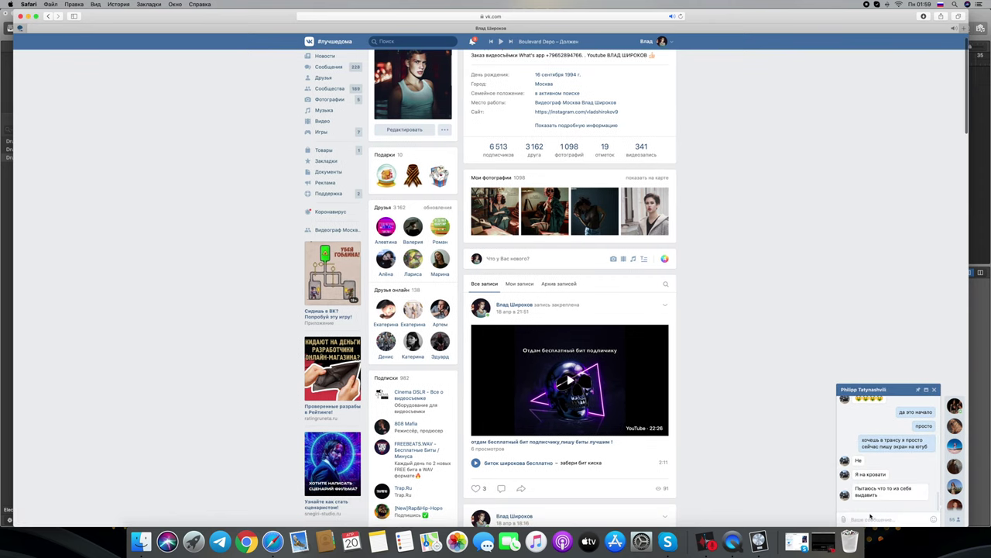
left_click(874, 517)
type("пиши текст")
key("Return")
Send the chat message "и комп и ложек го" and close the chat.
type("и ком")
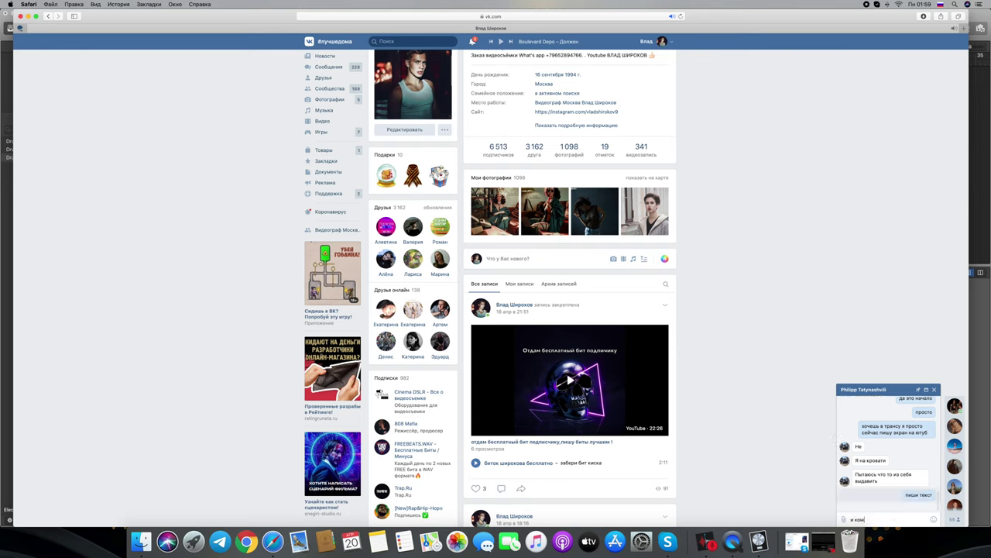
type("п и ложек го")
key("Return")
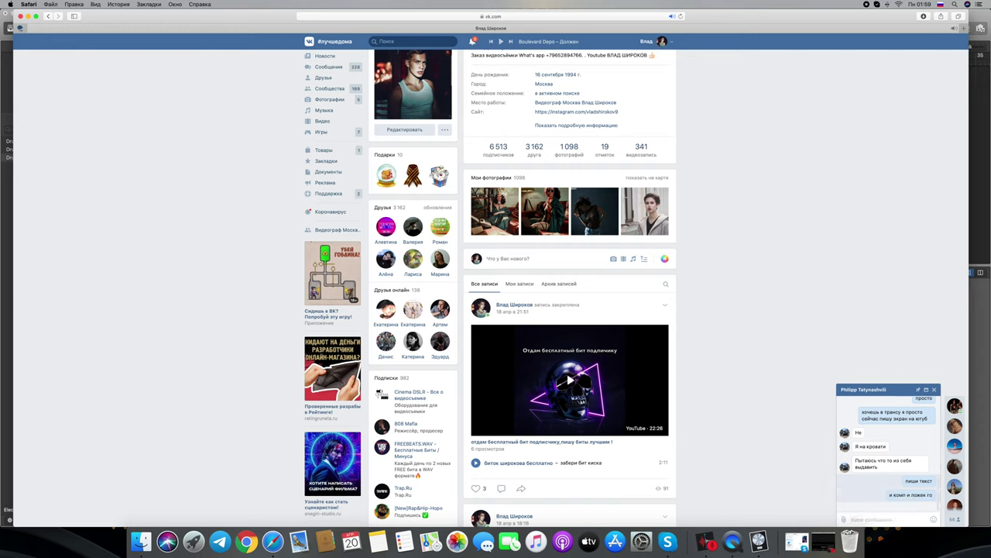
left_click(934, 389)
Minimize Safari, return to Logic Pro X, and try two Musical Typing notes on the Hip Hop Heavy Kit track.
scroll(640, 291, "down", 2)
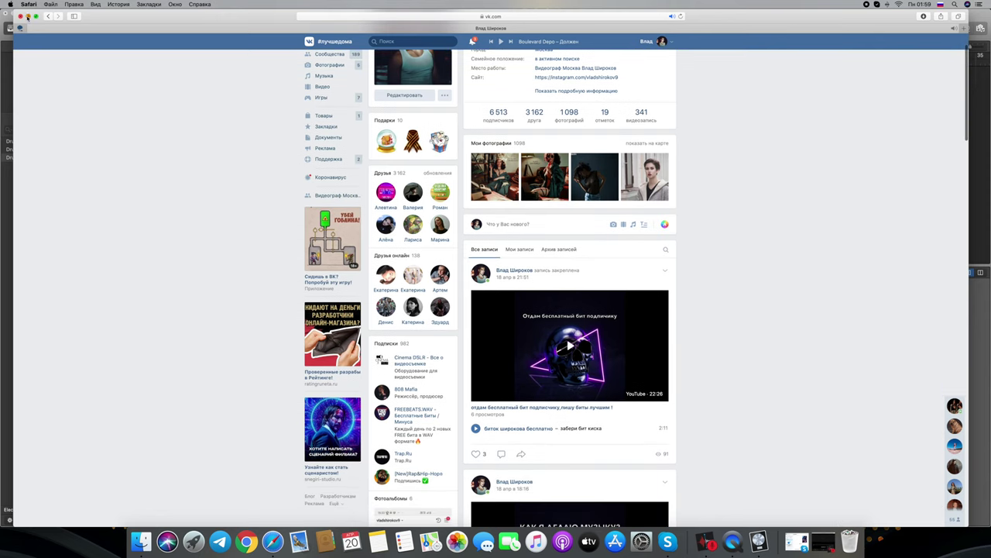
left_click(27, 16)
key("f")
key("d")
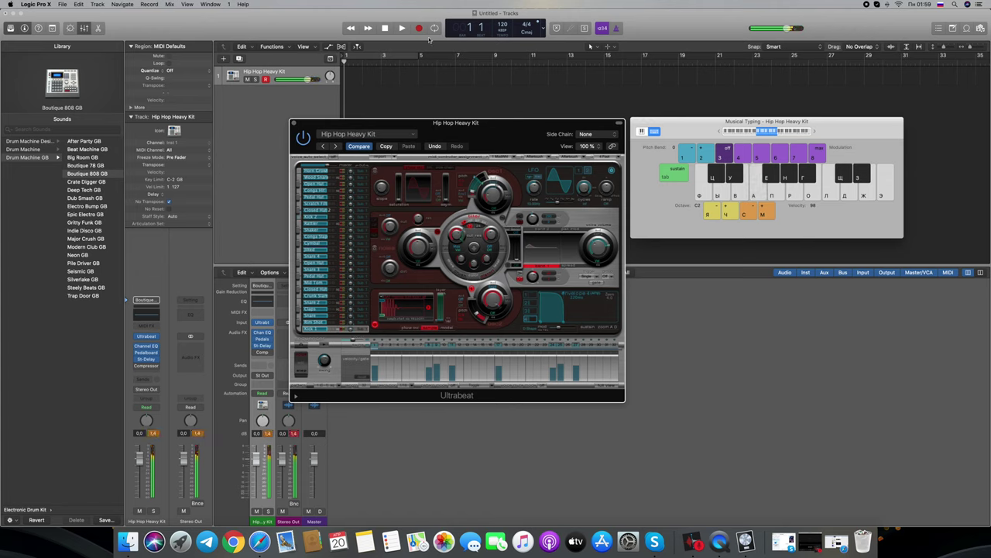
Record a short Musical Typing take from the project start on the Hip Hop Heavy Kit track and stop the transport.
left_click(418, 28)
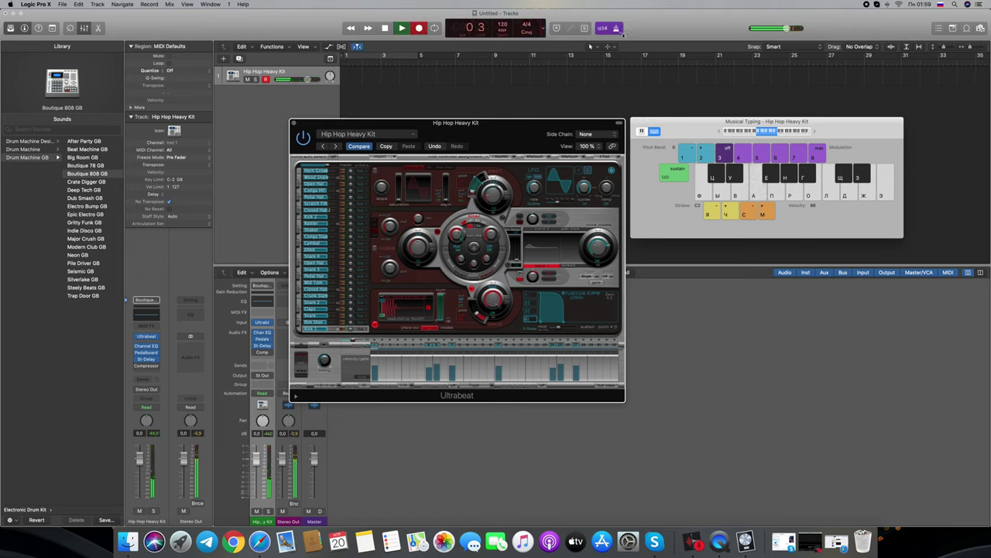
key("d")
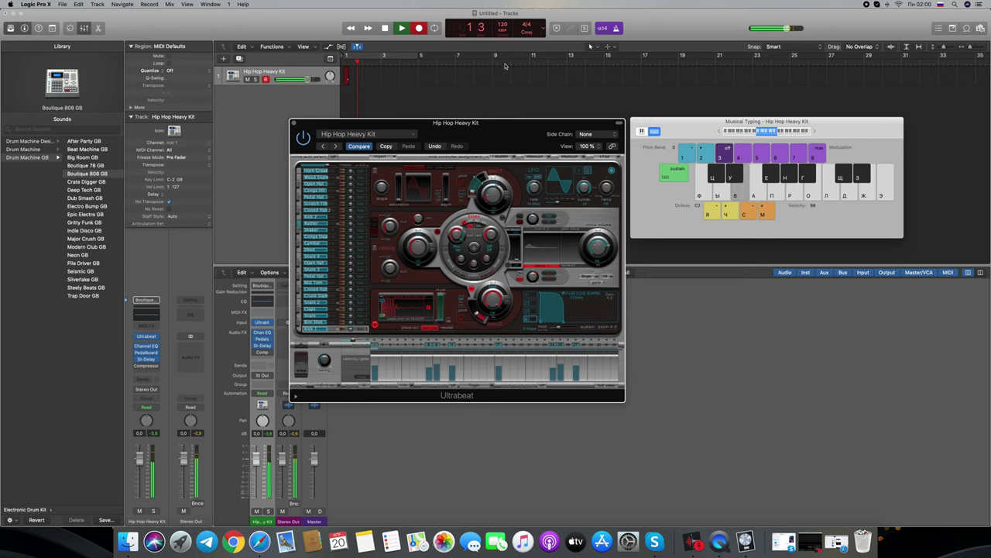
key("space")
key("space")
key("d")
key("space")
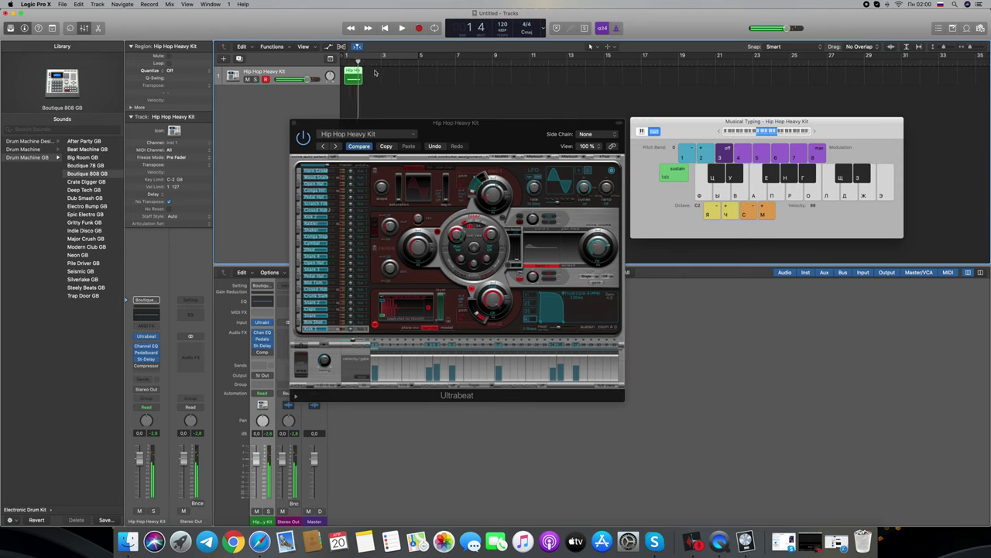
Add an audio track below the Hip Hop Heavy Kit track and assign it the Electrified performance patch.
right_click(293, 91)
left_click(309, 94)
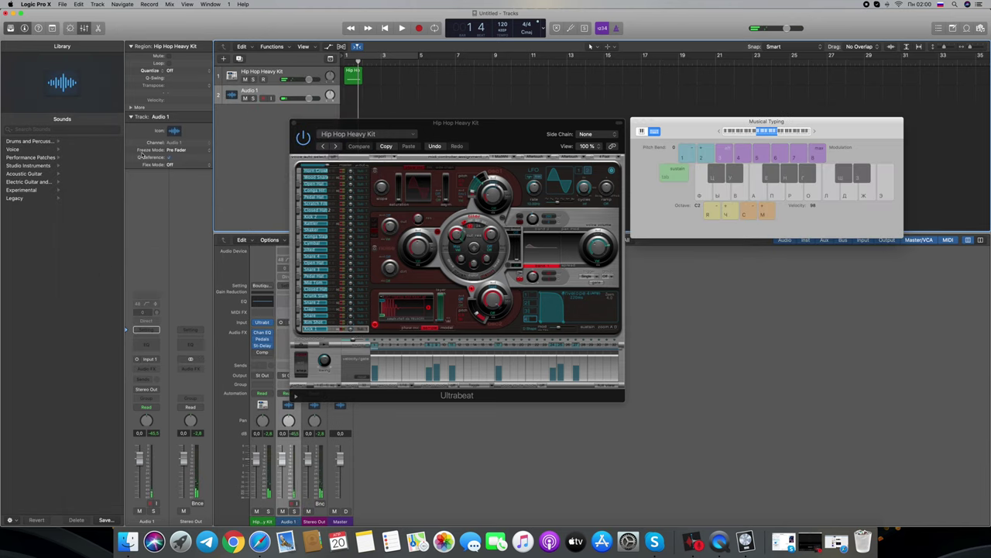
left_click(34, 158)
left_click(80, 157)
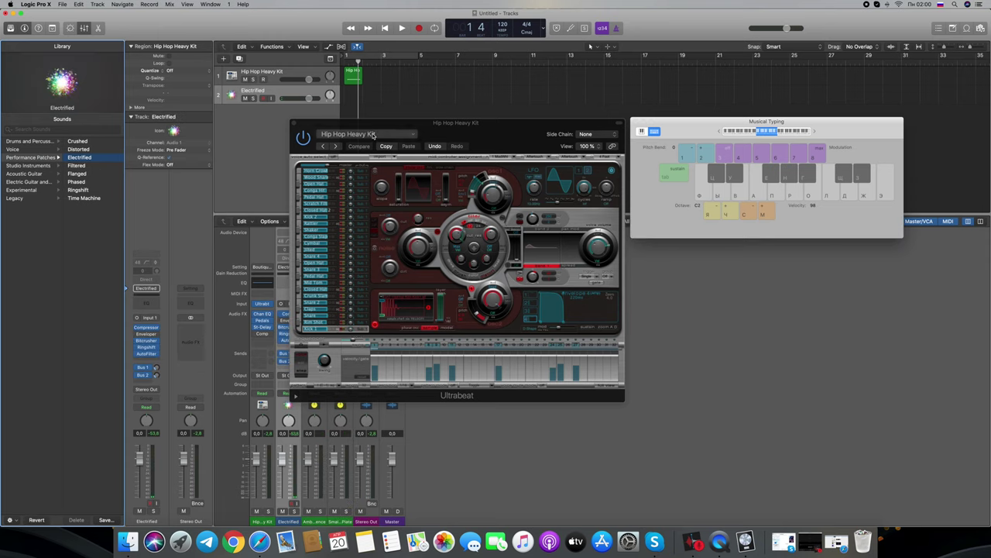
Move Ultrabeat clear of the Mixer and load the legacy GarageBand drum setting Isolate Sub Bass Drum on the Electrified channel.
left_click_drag(382, 125, 567, 133)
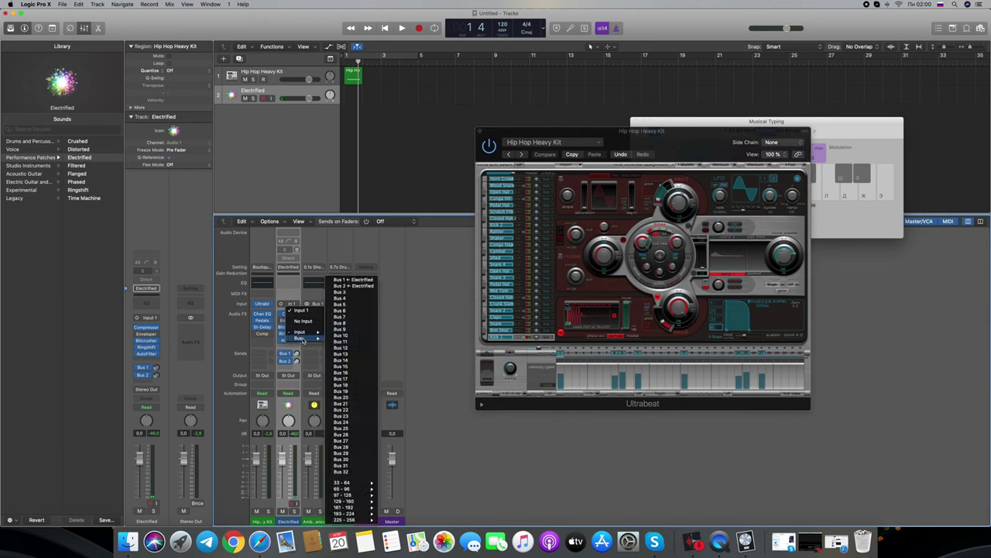
left_click(295, 350)
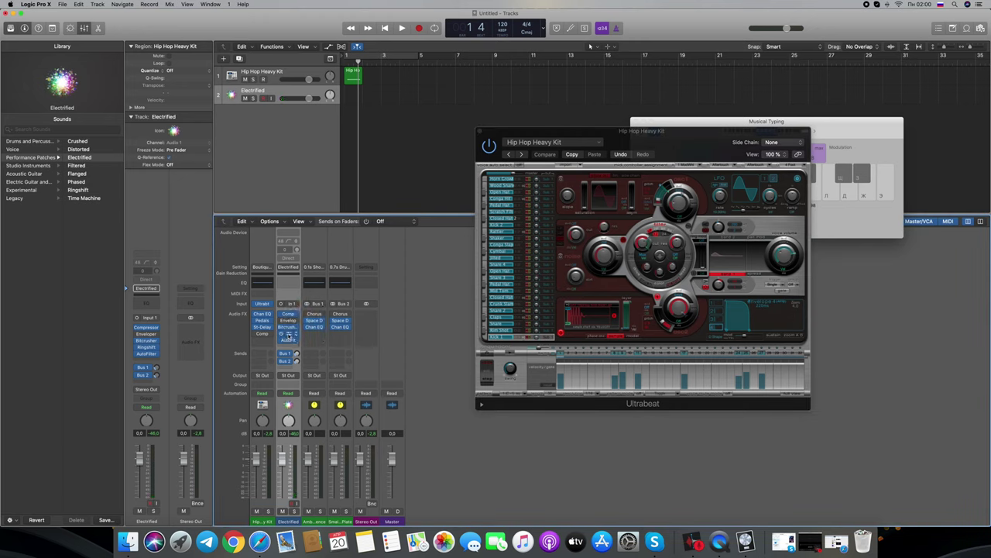
left_click(290, 271)
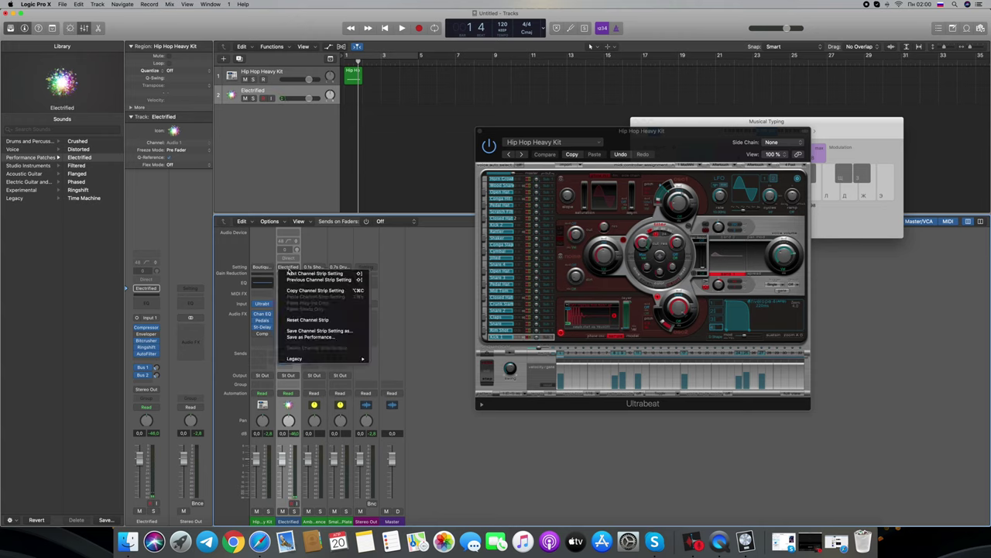
mouse_move(349, 362)
mouse_move(397, 363)
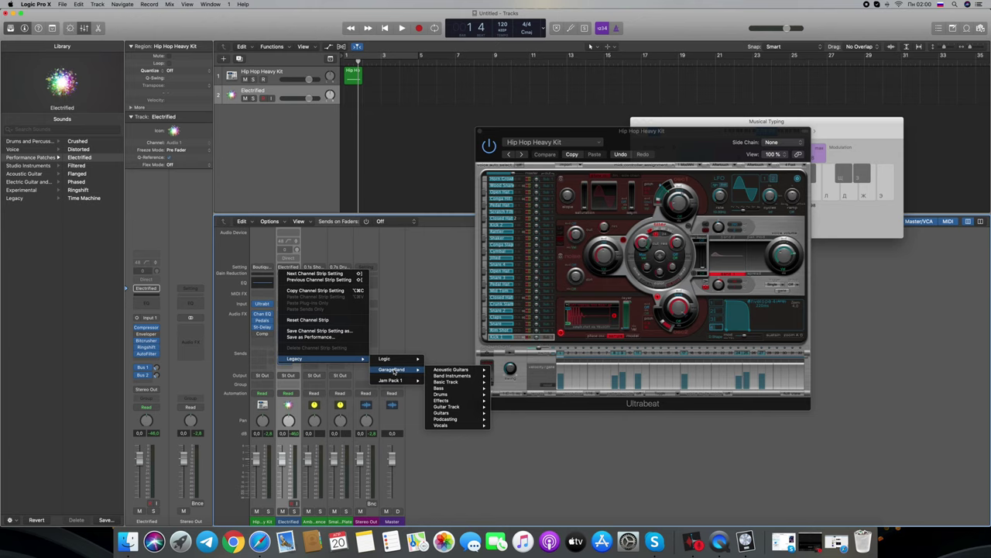
mouse_move(443, 394)
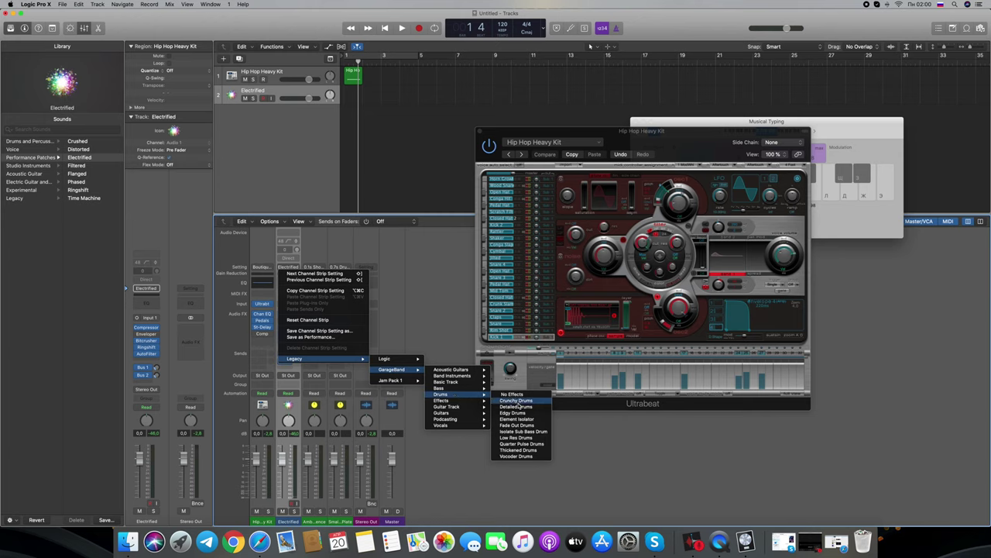
left_click(517, 431)
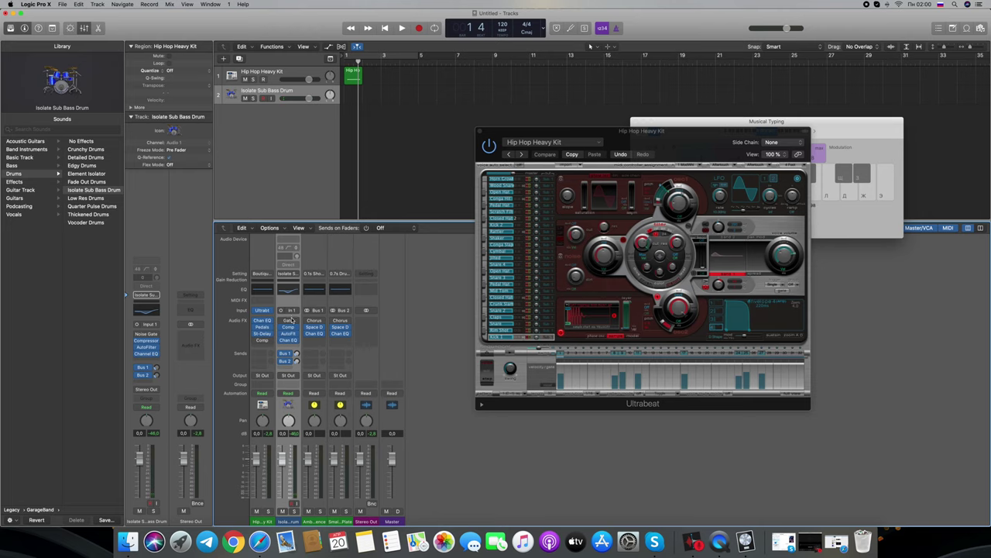
Check the Isolate Sub Bass Drum channel's input options and its Noise Gate plug-in, and close the plug-in window.
left_click(292, 311)
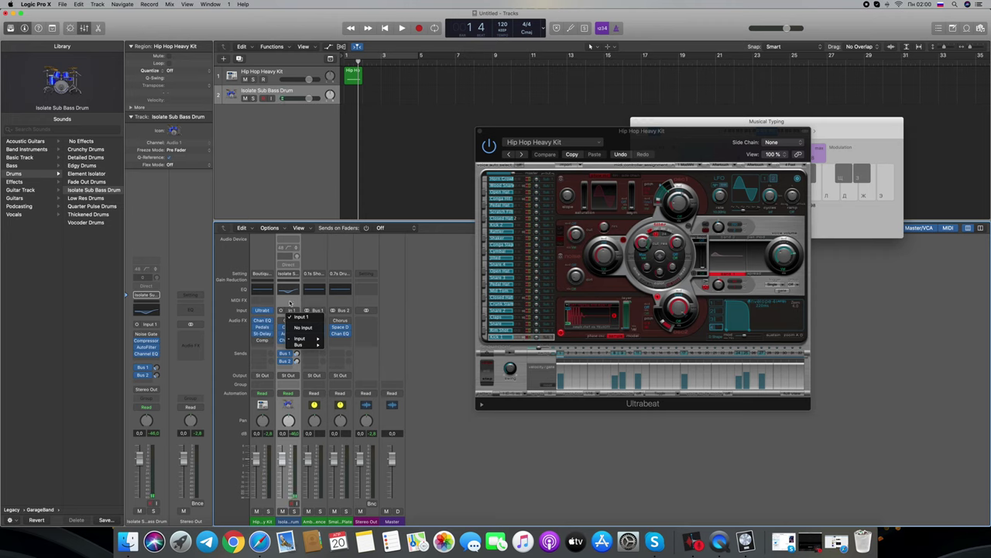
left_click(290, 319)
left_click(289, 320)
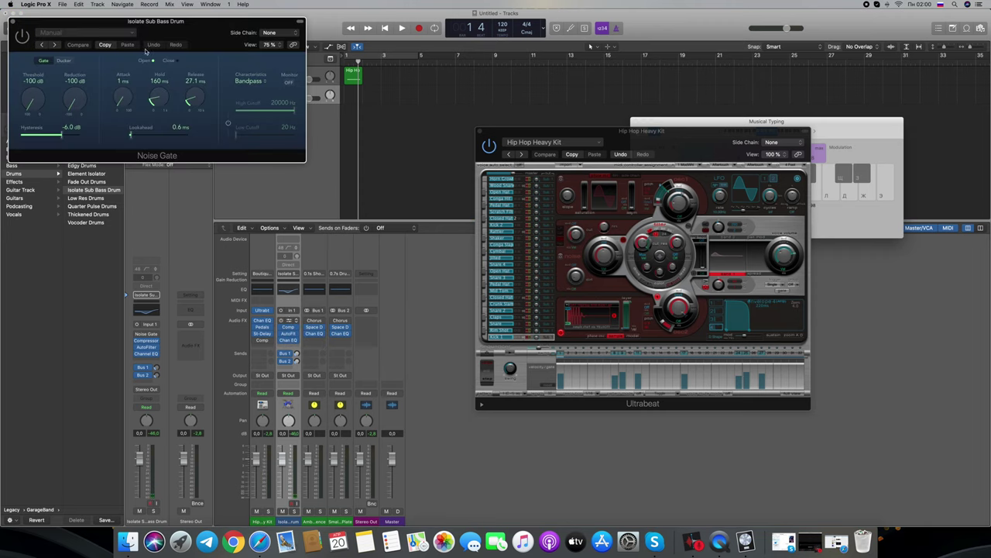
left_click(13, 23)
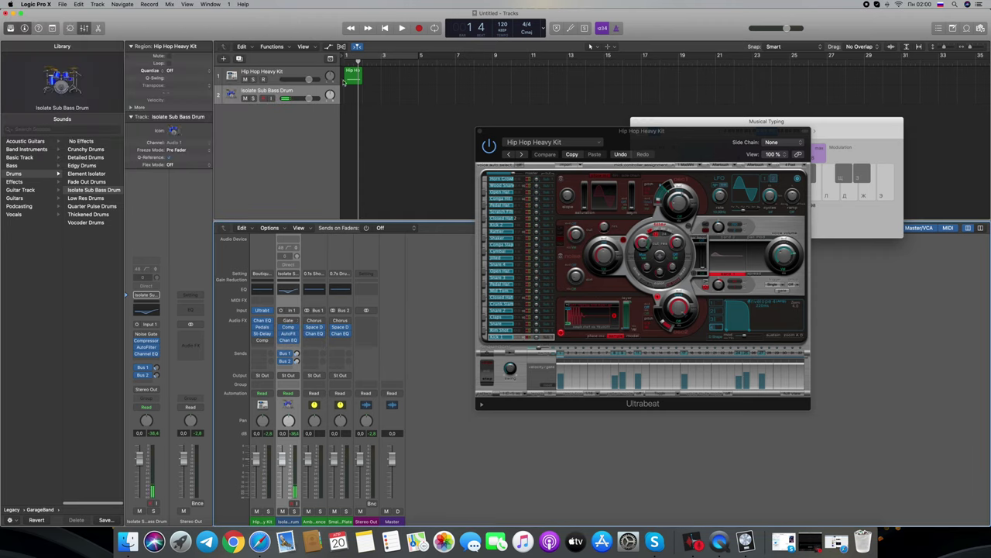
Try the Large Reverb acoustic guitar setting on the audio track and delete that track.
left_click(257, 123)
left_click(257, 123)
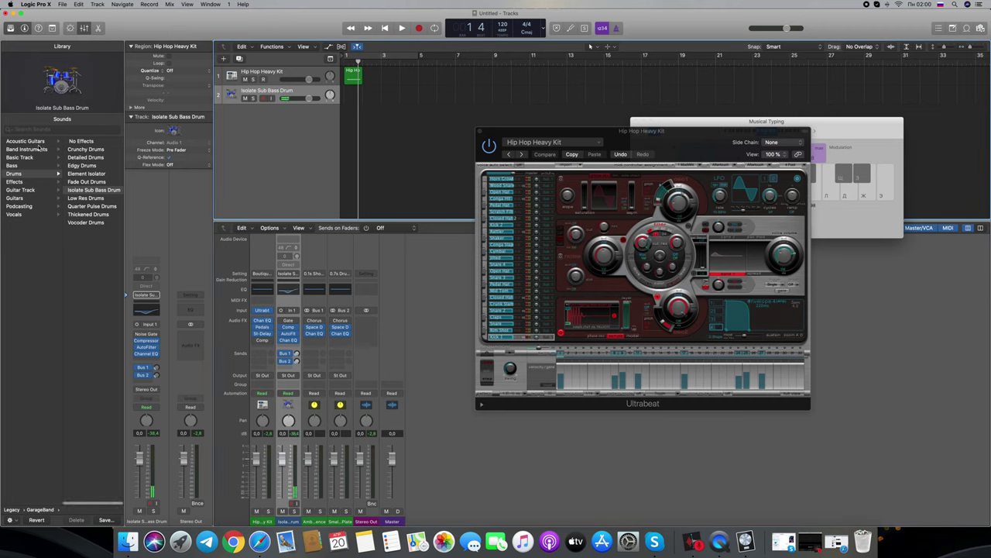
left_click(24, 158)
left_click(80, 143)
left_click(25, 141)
left_click(83, 149)
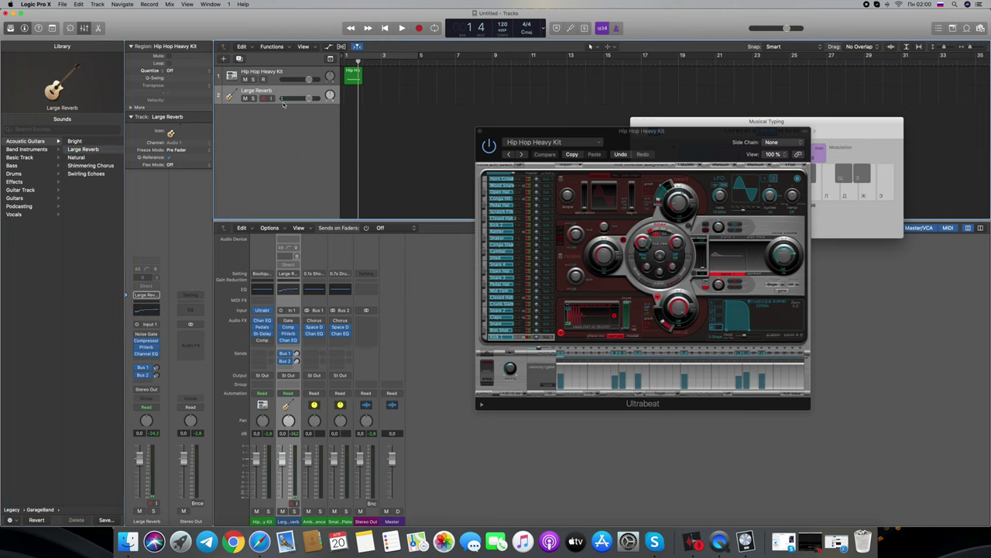
key("super+BackSpace")
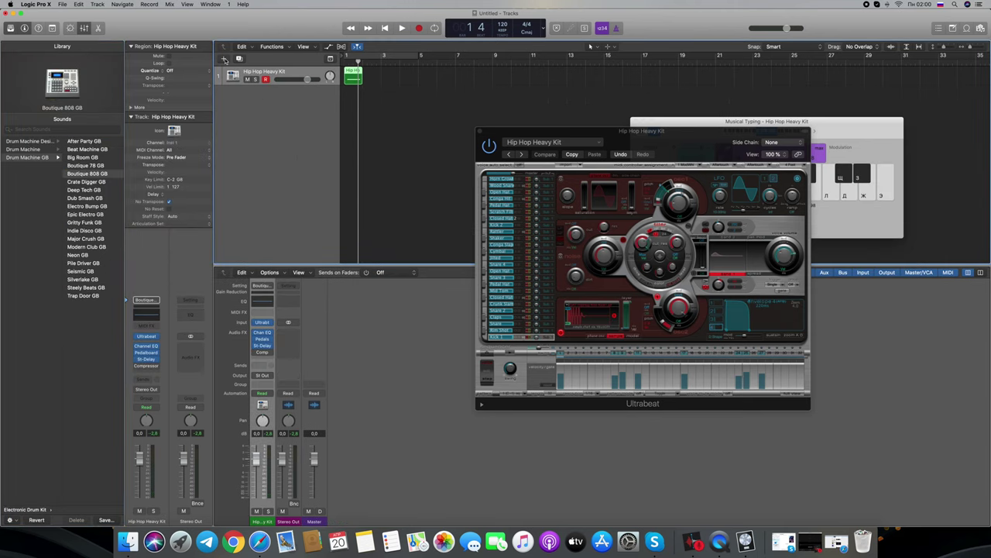
Create one software instrument track and assign it the Boutique 808 GB patch from the electronic drum kits.
left_click(224, 59)
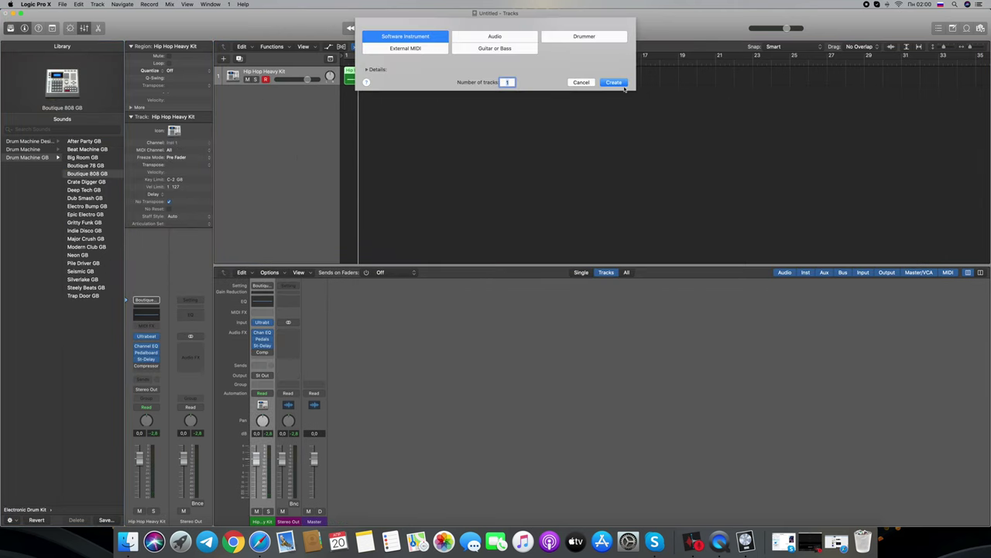
key("Return")
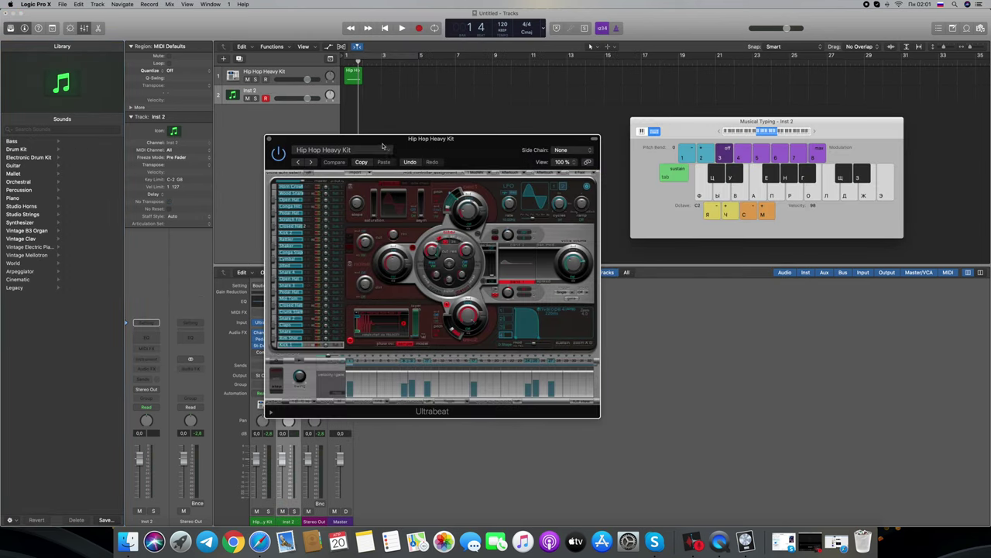
left_click(39, 158)
left_click(84, 159)
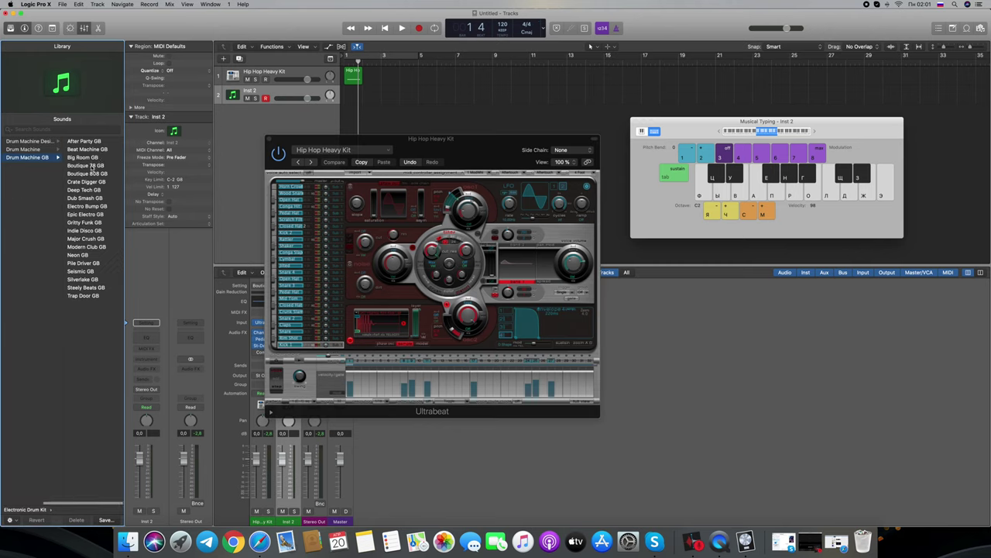
Play several Musical Typing notes to audition the new Boutique 808 GB track.
key("d")
key("f")
key("f")
key("d")
key("f")
key("d")
key("f")
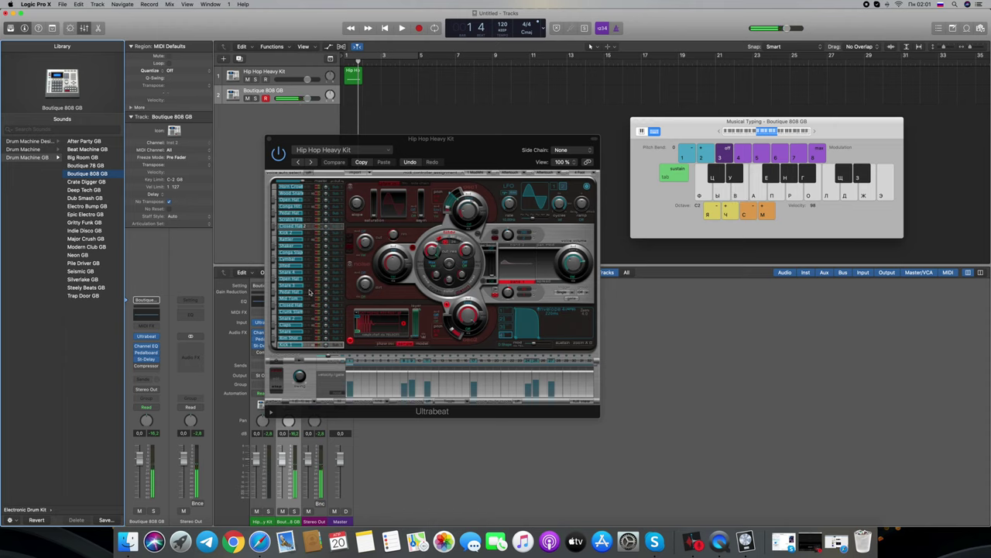
Close the first track's Ultrabeat window, open Ultrabeat on the Boutique 808 GB channel, and move it toward the middle.
left_click(270, 141)
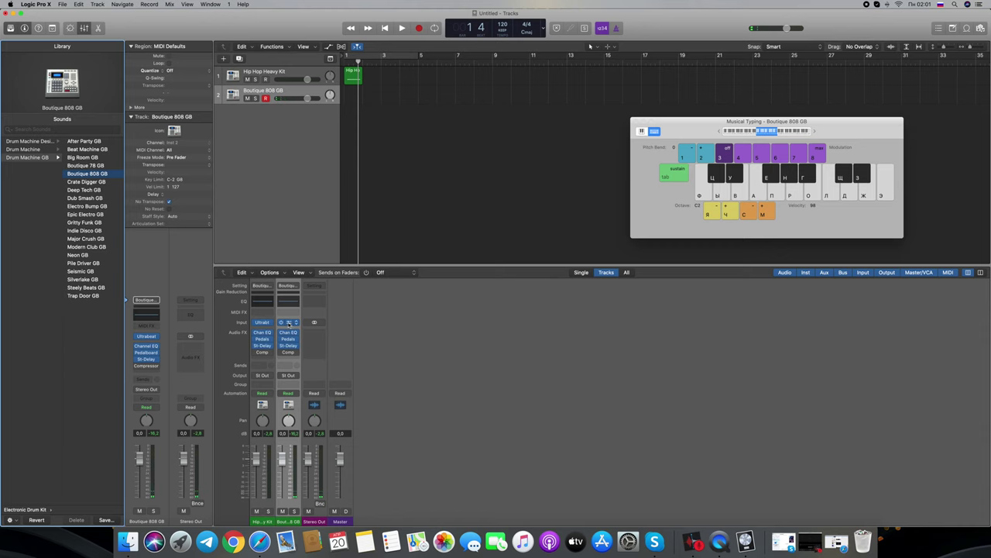
left_click(289, 324)
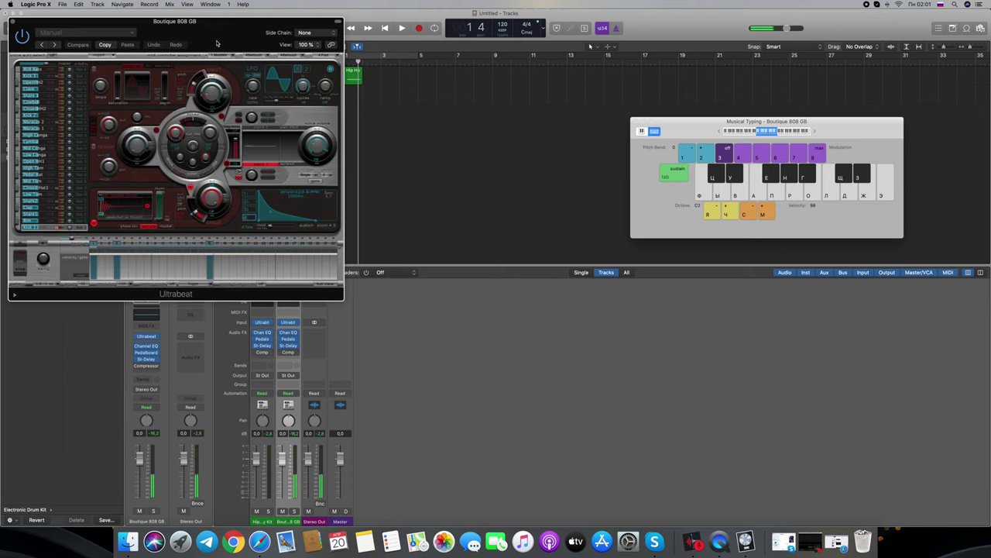
key("y")
left_click_drag(197, 64, 477, 138)
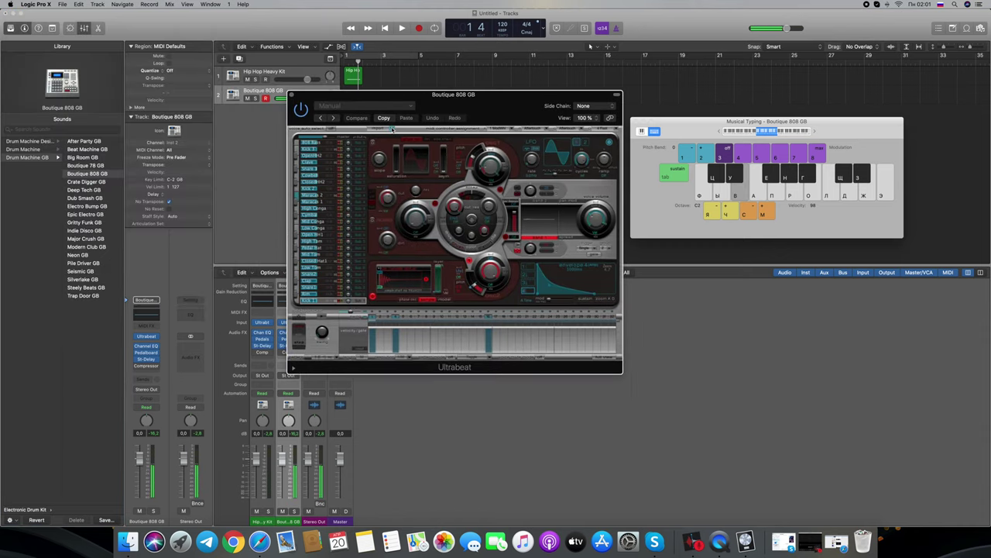
Load the Hip Hop Heavy Kit into the second track's Ultrabeat, test its sound, and start the built-in step sequencer.
left_click(379, 105)
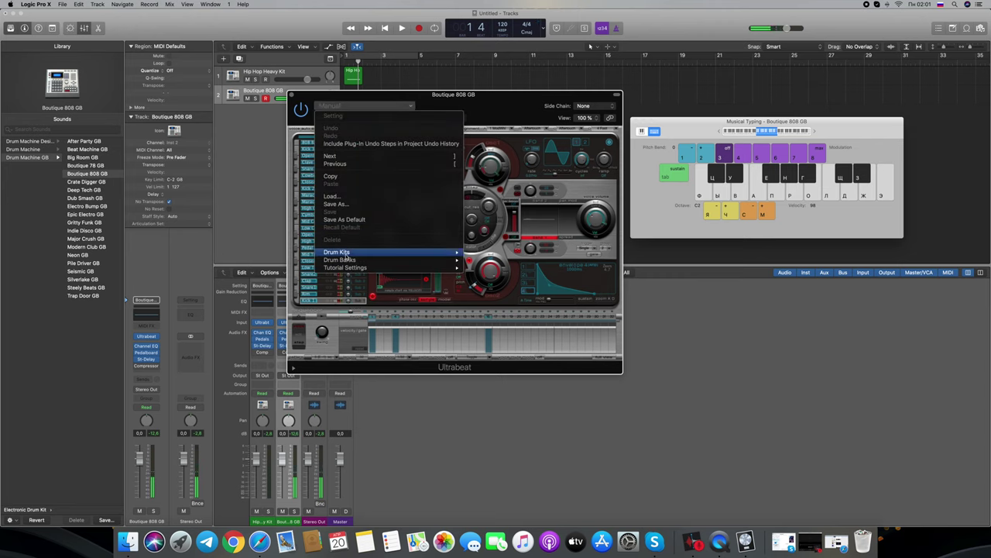
mouse_move(347, 256)
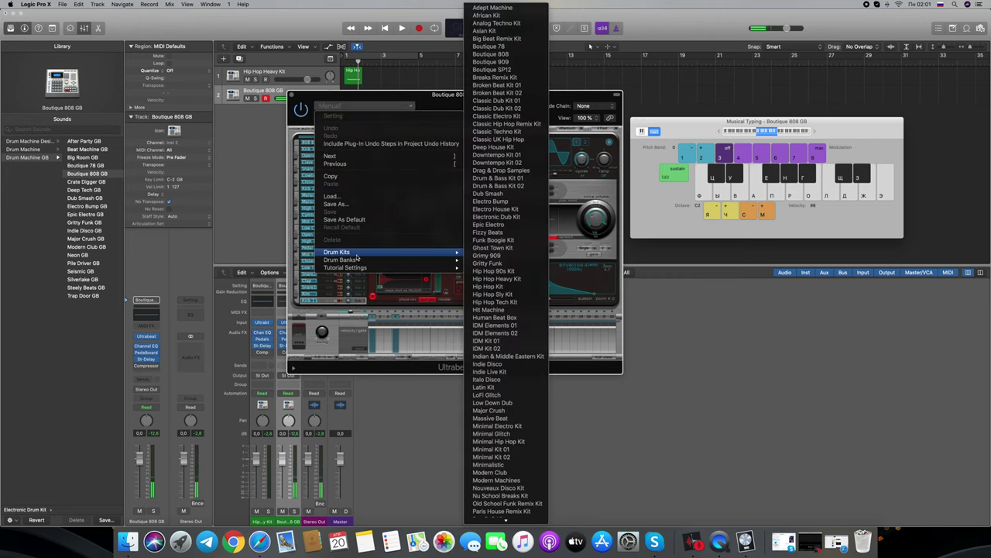
left_click(498, 278)
key("f")
key("f")
left_click(326, 318)
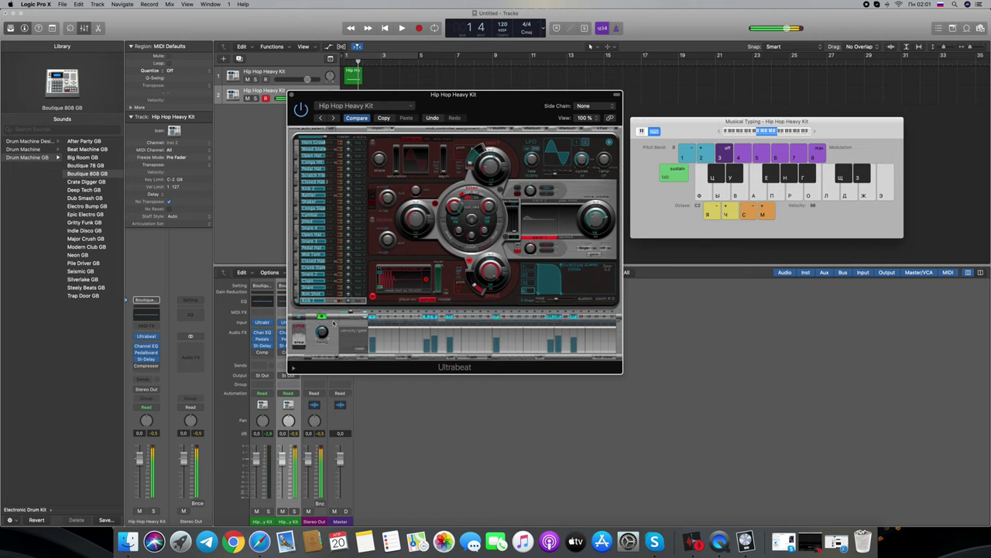
Move the Ultrabeat window off the arrangement and place its sequencer pattern as a region at bar 1 of the second track.
key("F12")
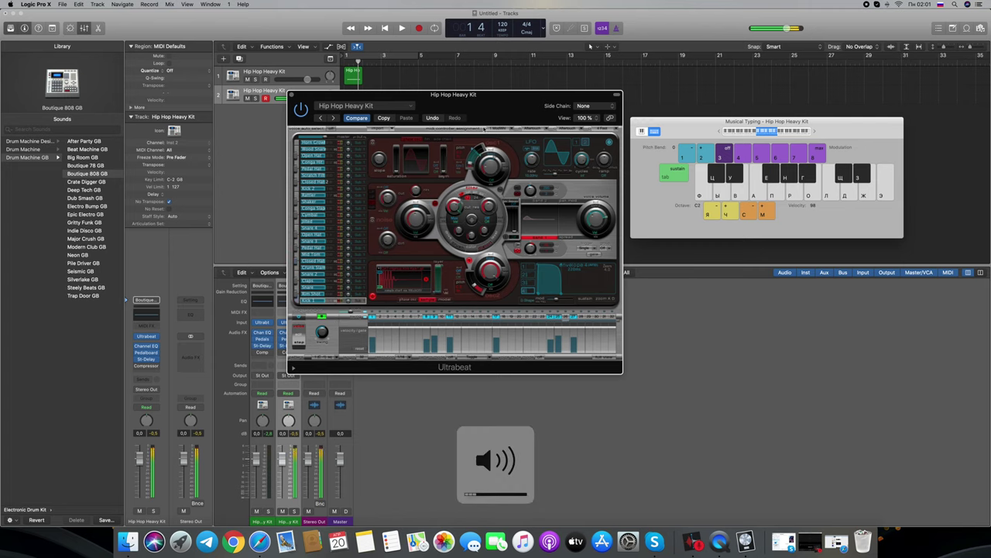
left_click_drag(471, 101, 622, 181)
key("F11")
key("F12")
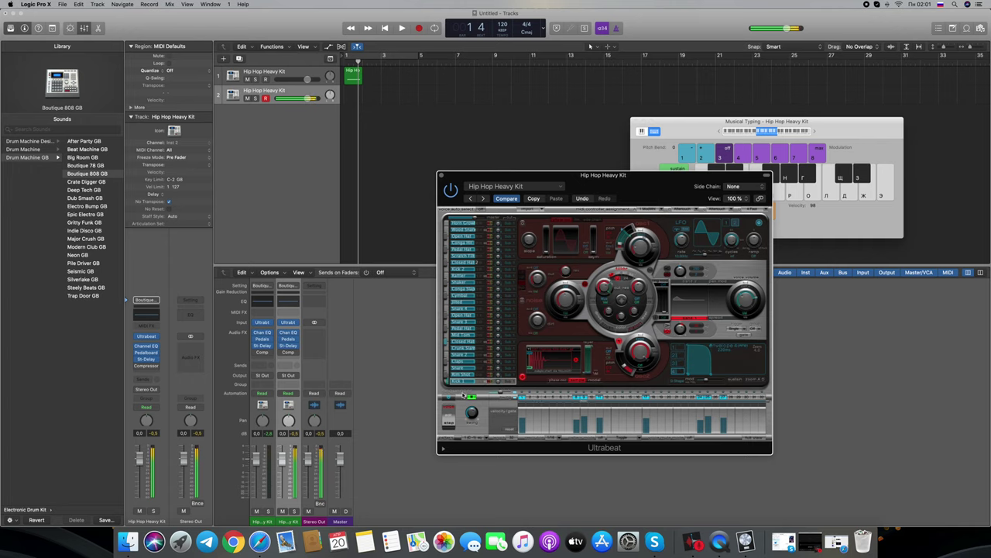
left_click_drag(396, 242, 359, 101)
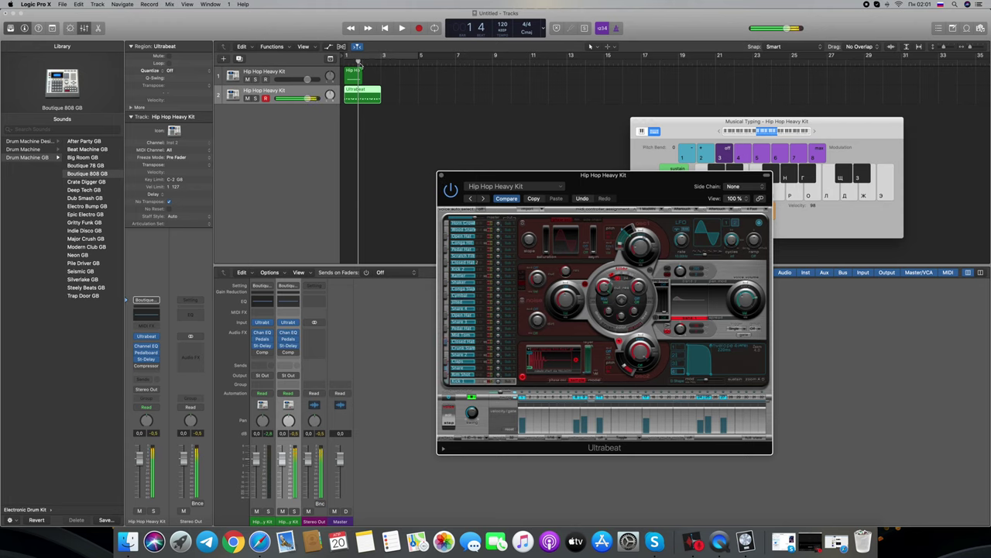
Play the project from the beginning and loop the second track's Ultrabeat region out to bar 13.
left_click(346, 62)
key("space")
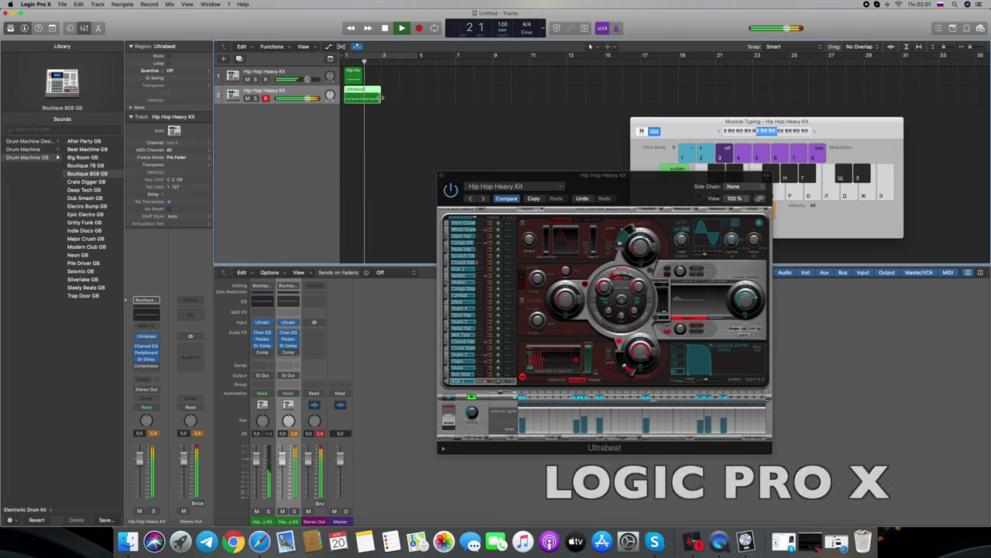
left_click_drag(381, 97, 566, 97)
key("space")
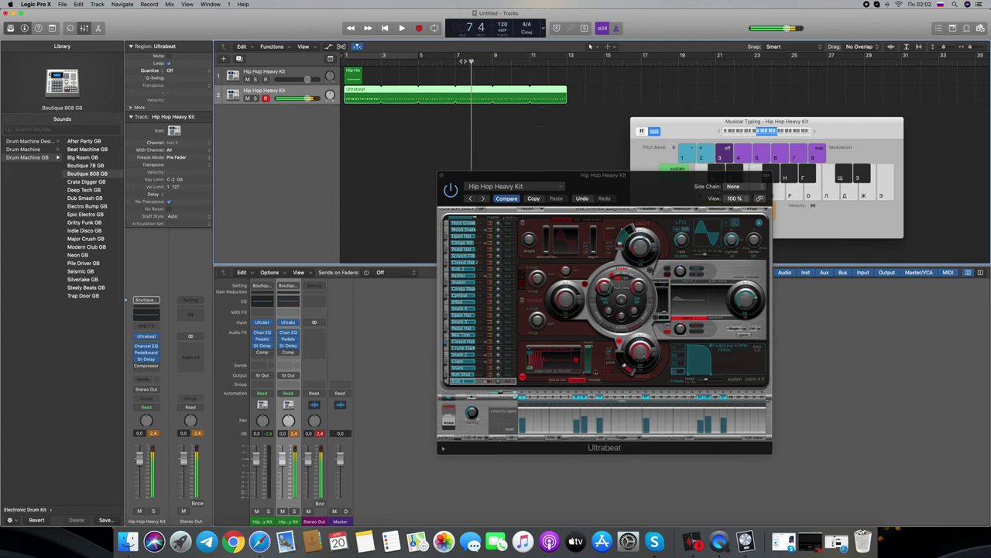
Select the first Hip Hop Heavy Kit track and play a few Musical Typing notes to test its sounds.
left_click(350, 74)
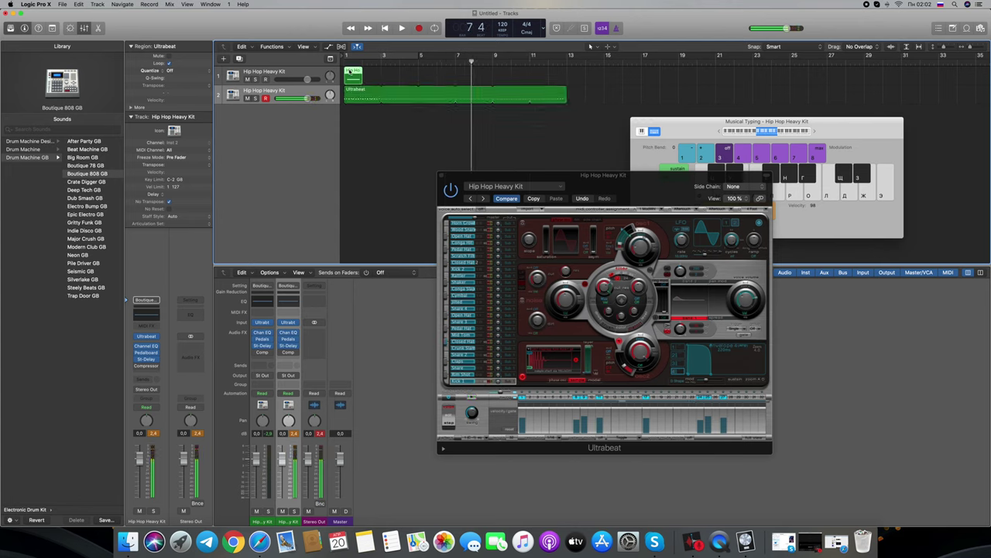
left_click(293, 73)
key("a")
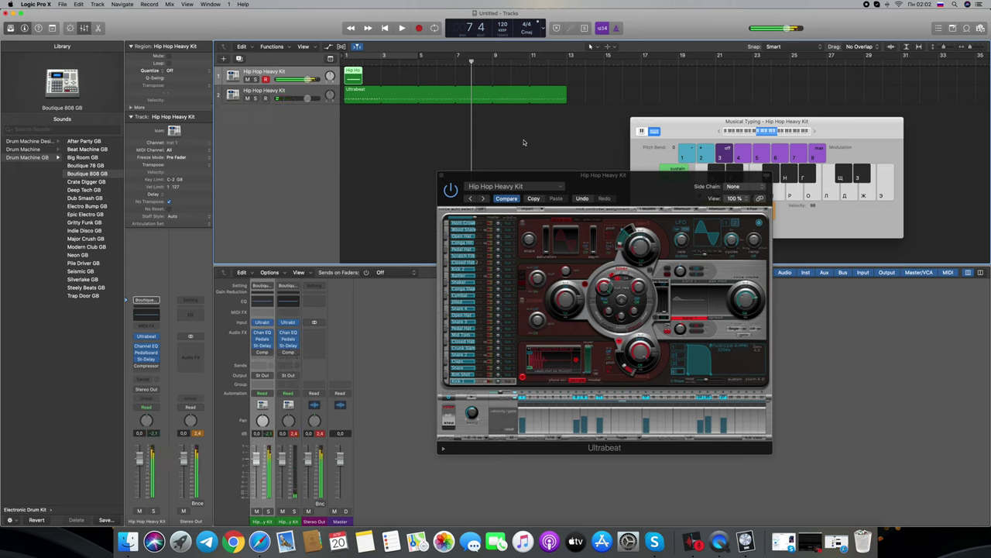
key("g")
key("g")
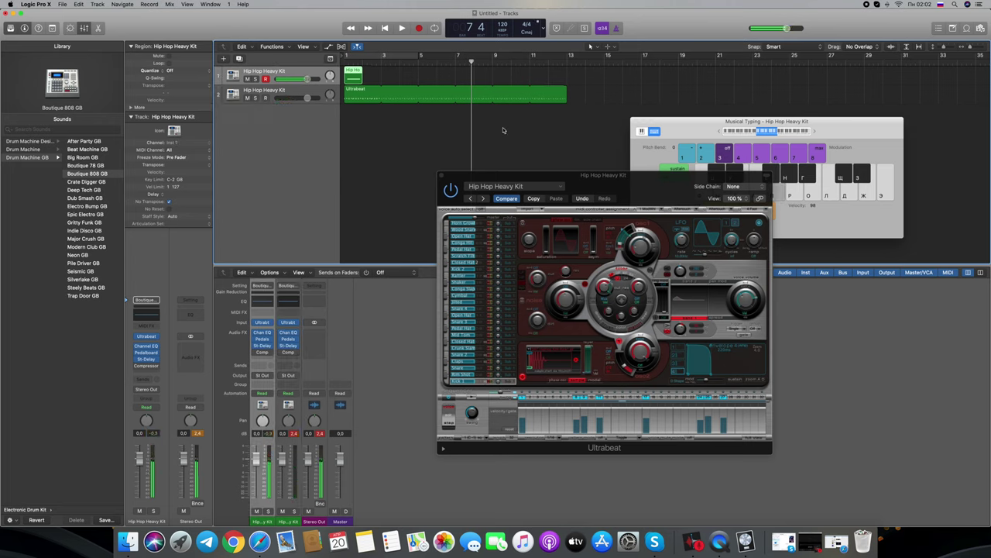
left_click_drag(472, 60, 413, 60)
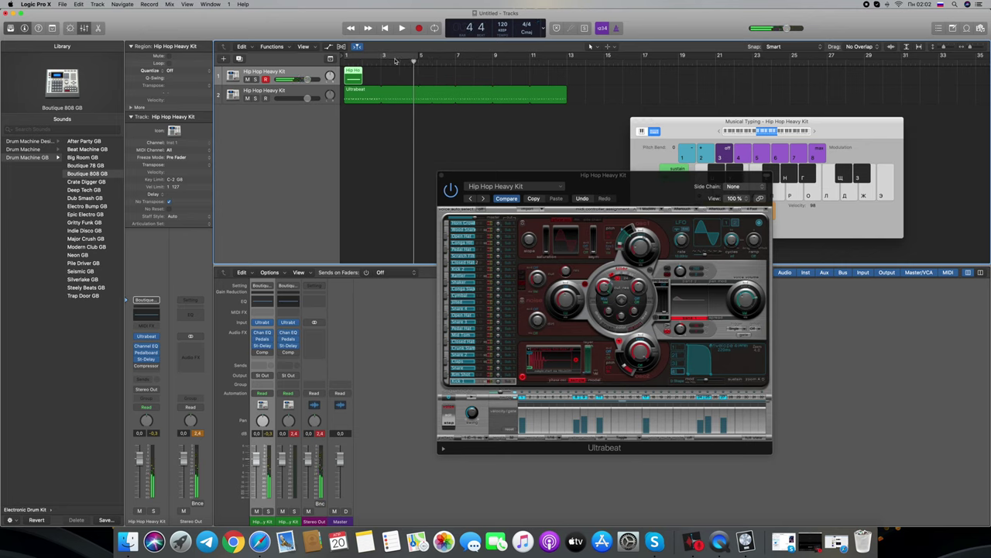
left_click(419, 29)
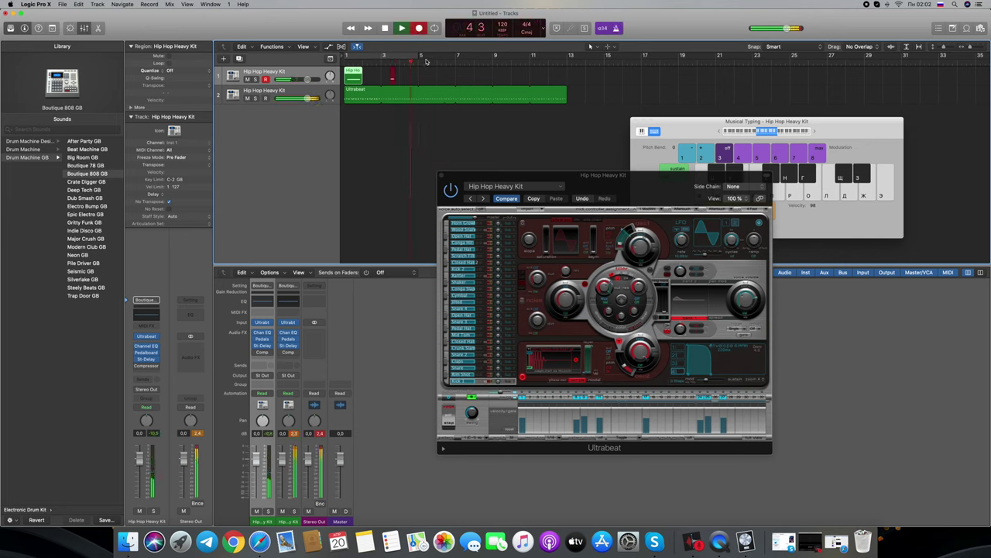
key("space")
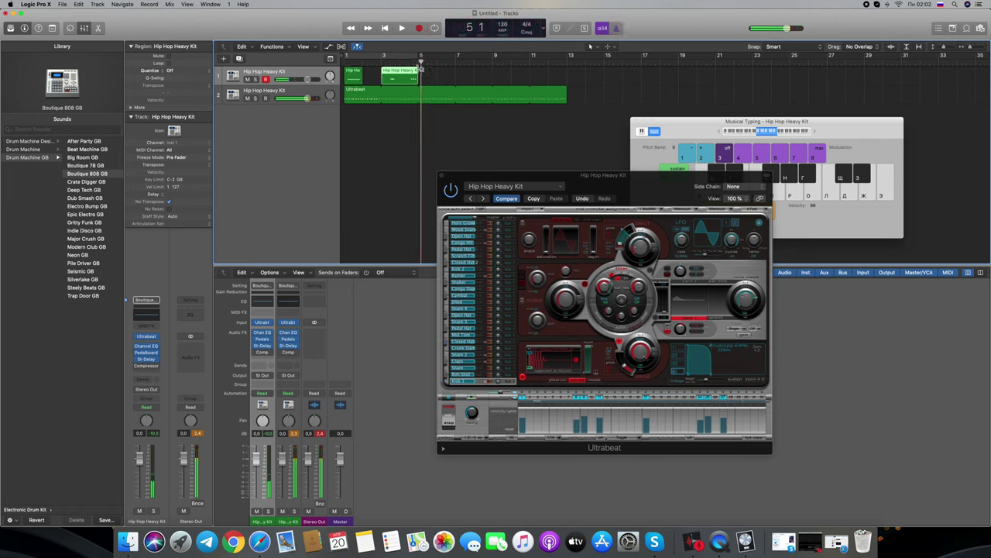
key("Delete")
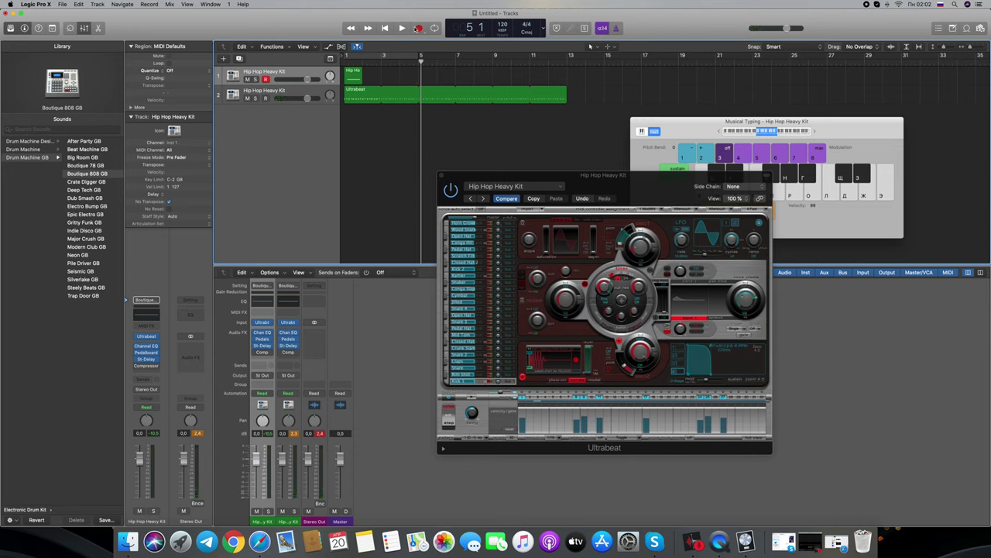
Record a short drum hit on the first track starting at bar 3.
left_click_drag(421, 61, 380, 61)
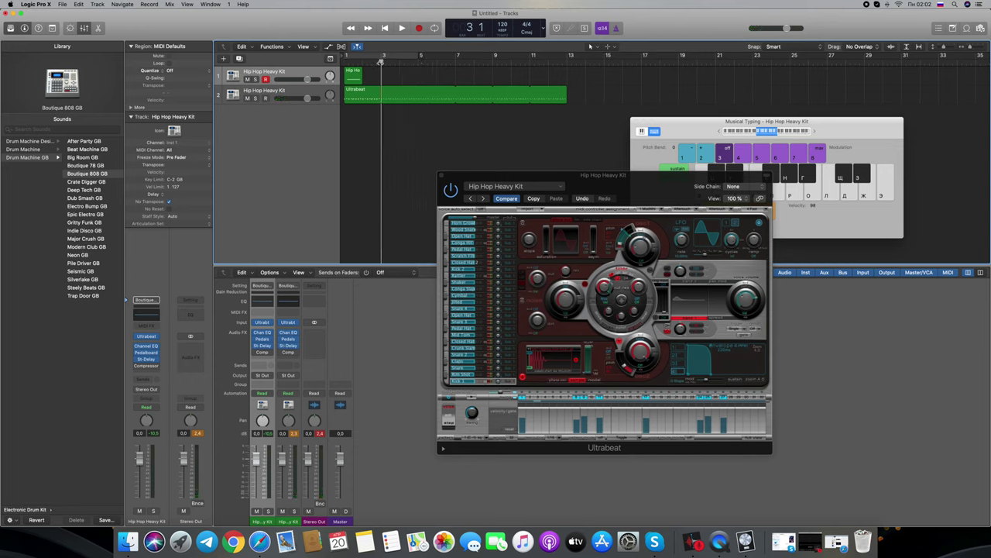
left_click(418, 28)
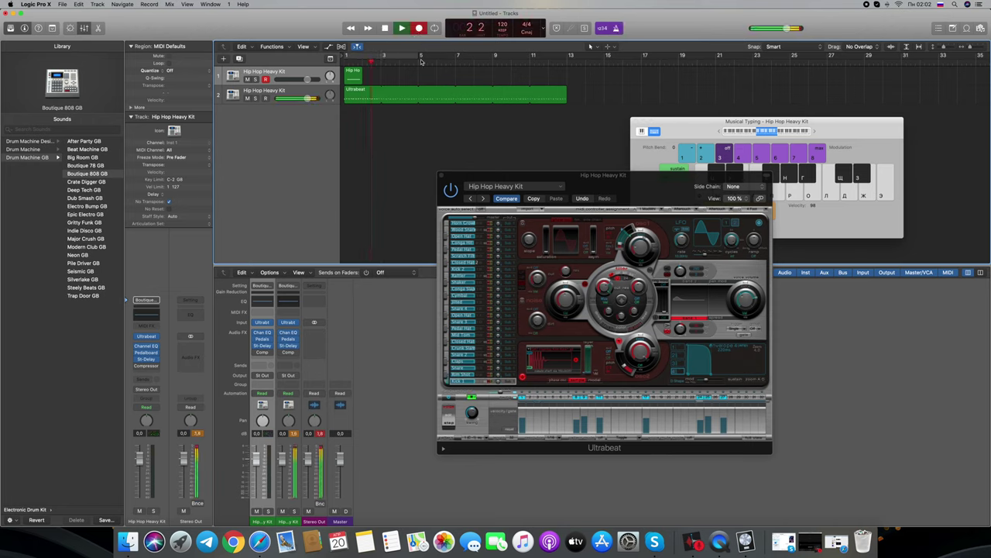
key("g")
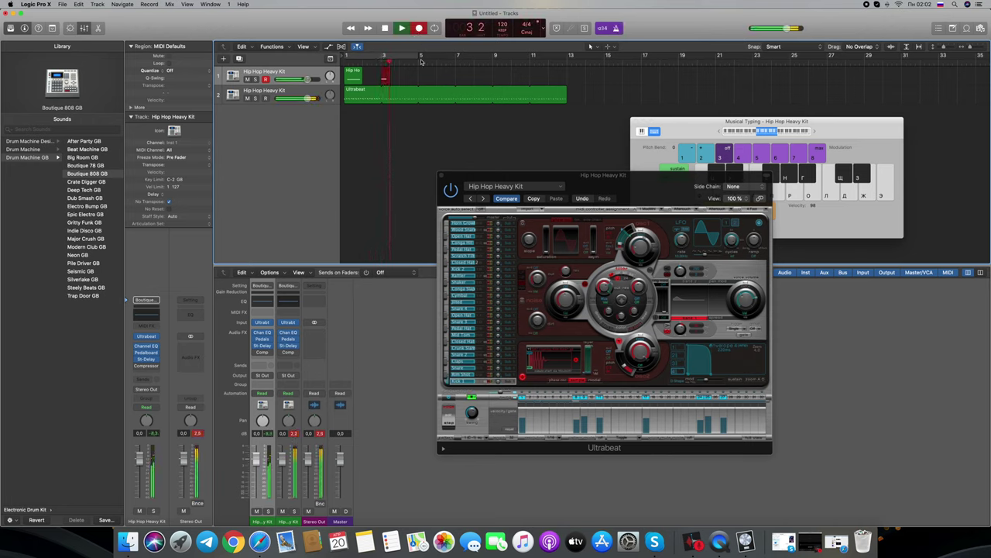
key("space")
Record another drum hit on the first track at bar 4 and play the arrangement back.
left_click_drag(394, 61, 411, 61)
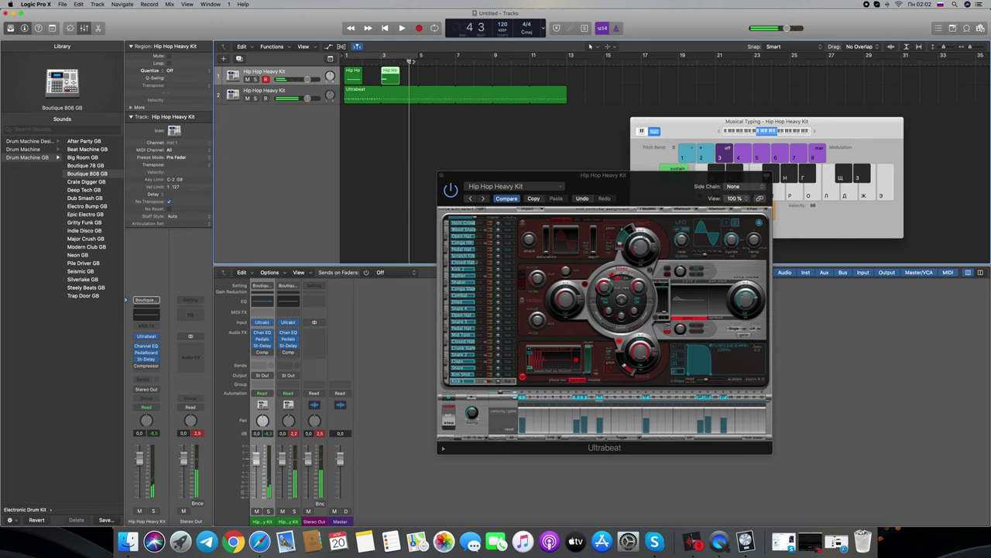
left_click(418, 28)
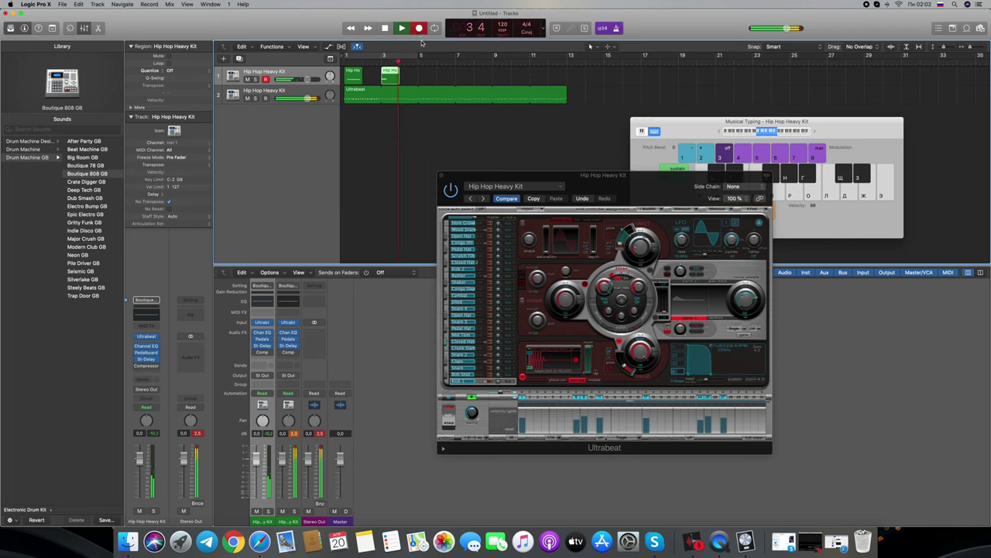
key("u")
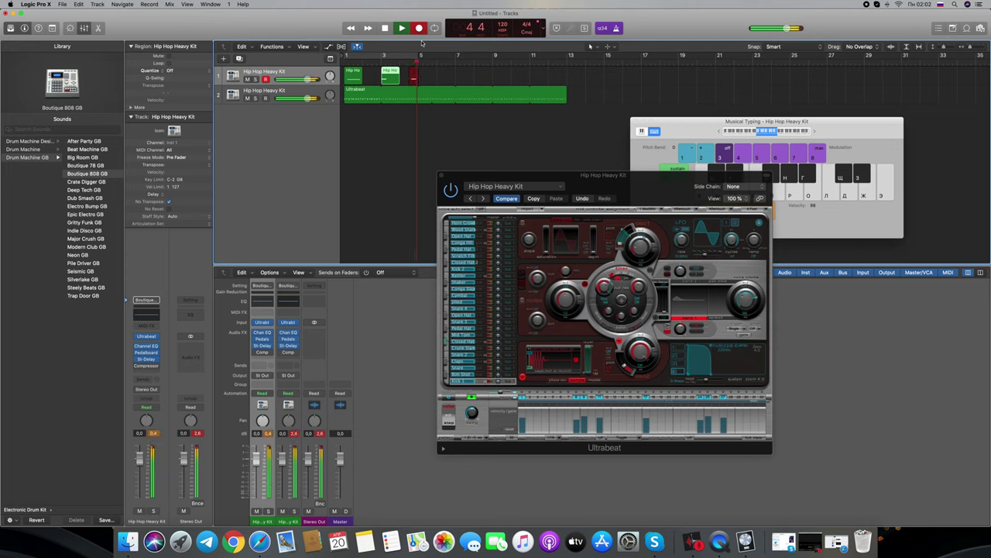
key("space")
key("Return")
key("space")
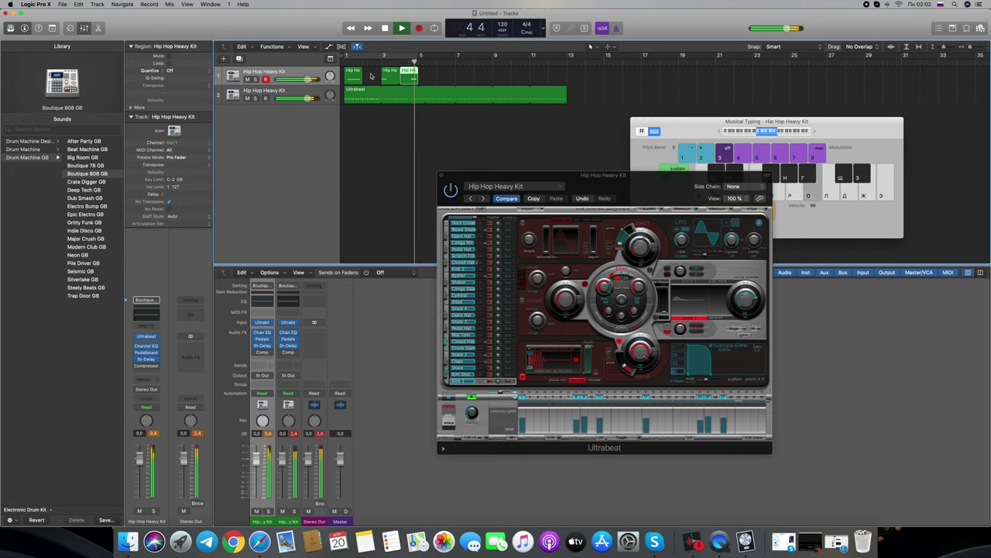
key("space")
Try a few more drum sounds, switch on the metronome click, and play back the arrangement around bar 5.
key("comma")
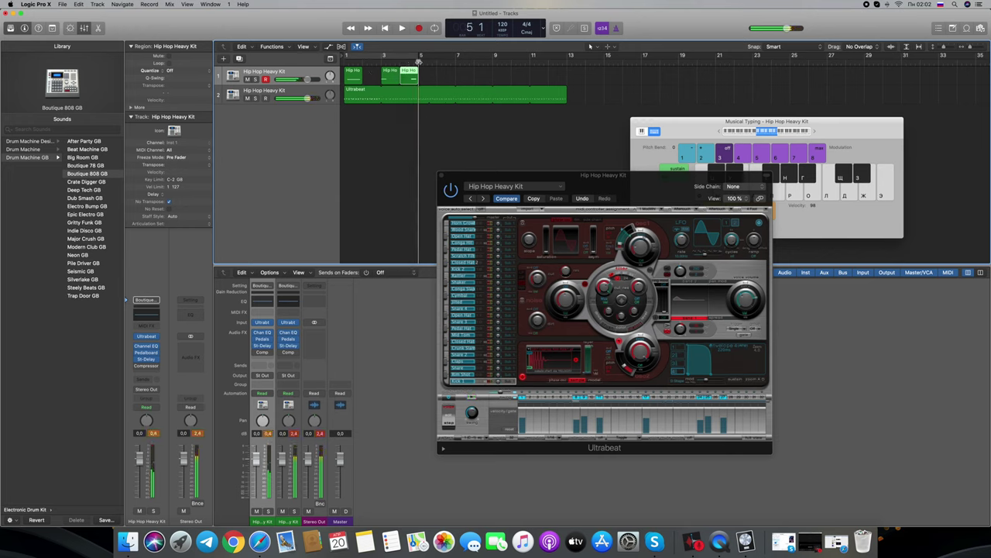
key("h")
key("j")
left_click(617, 29)
key("space")
key("space")
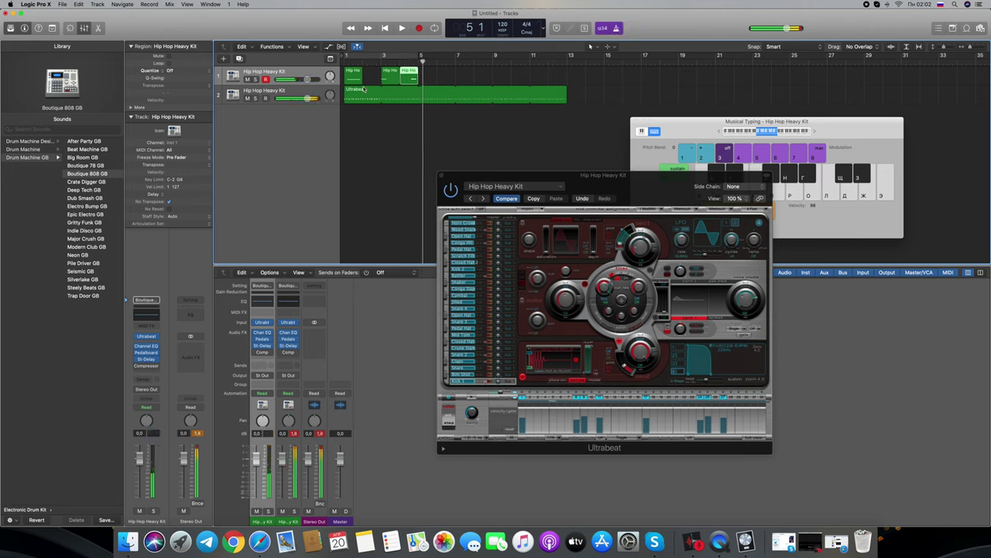
key("space")
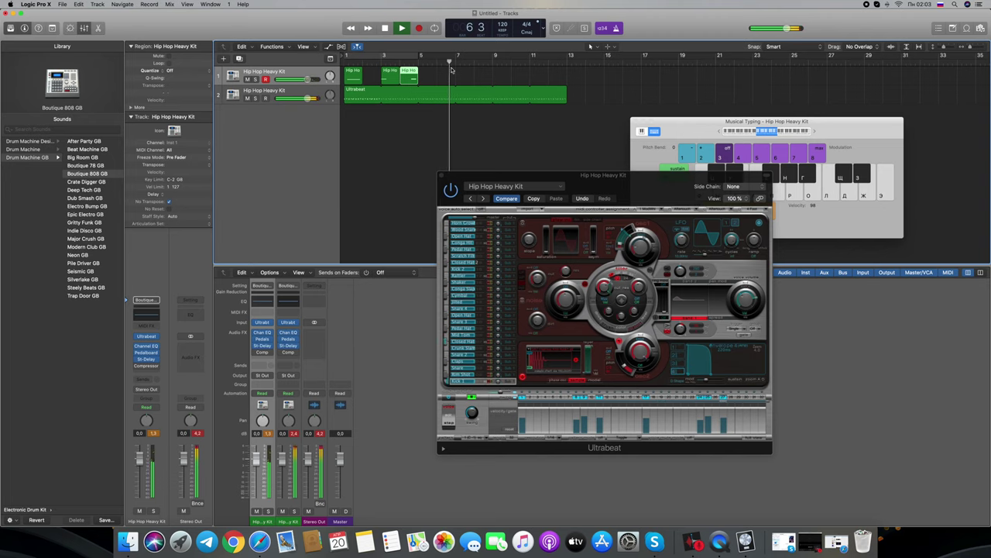
key("space")
Record a one-bar drum part on the first track at bar 5.
key("r")
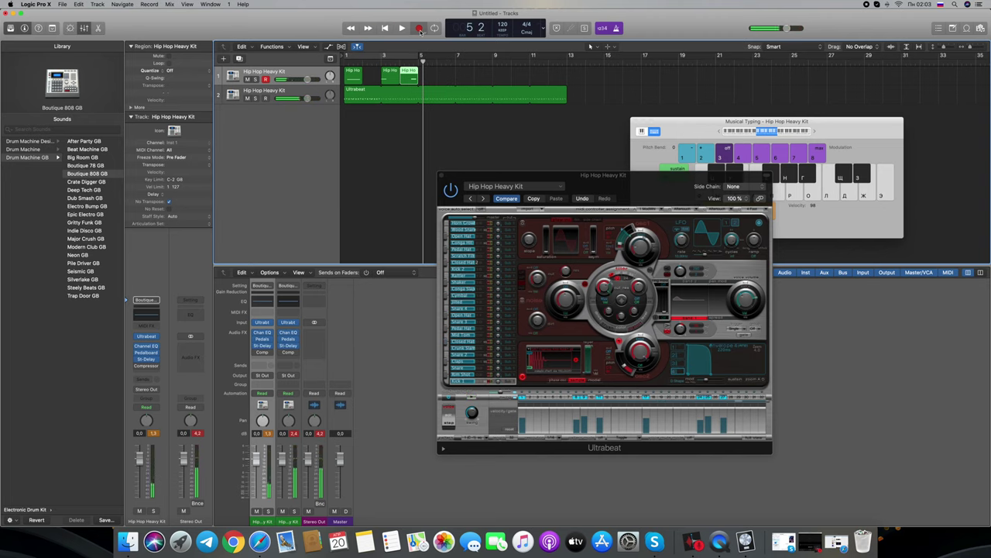
key("k")
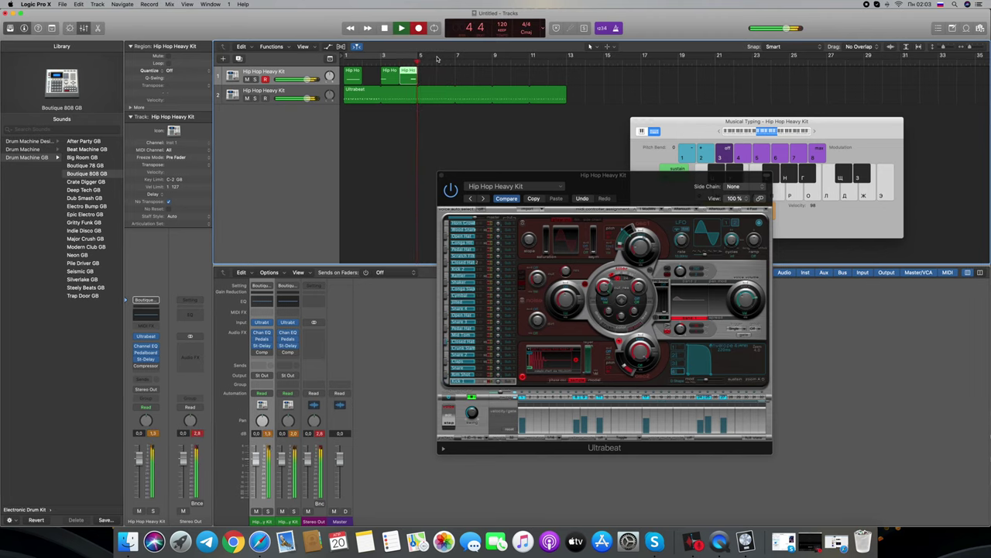
key("space")
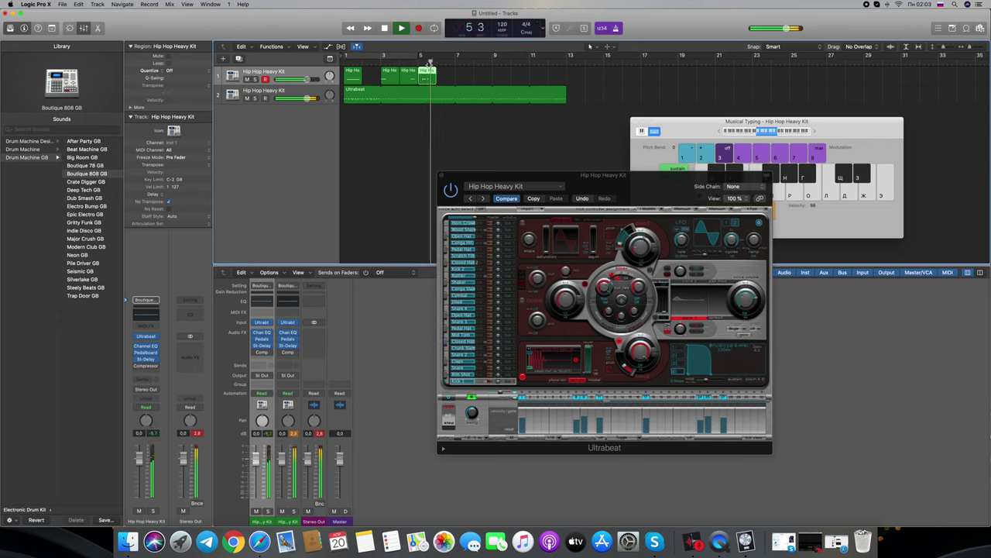
Audition different kit sounds with Musical Typing and rehearse an alternating two-note pattern for the first track.
key("y")
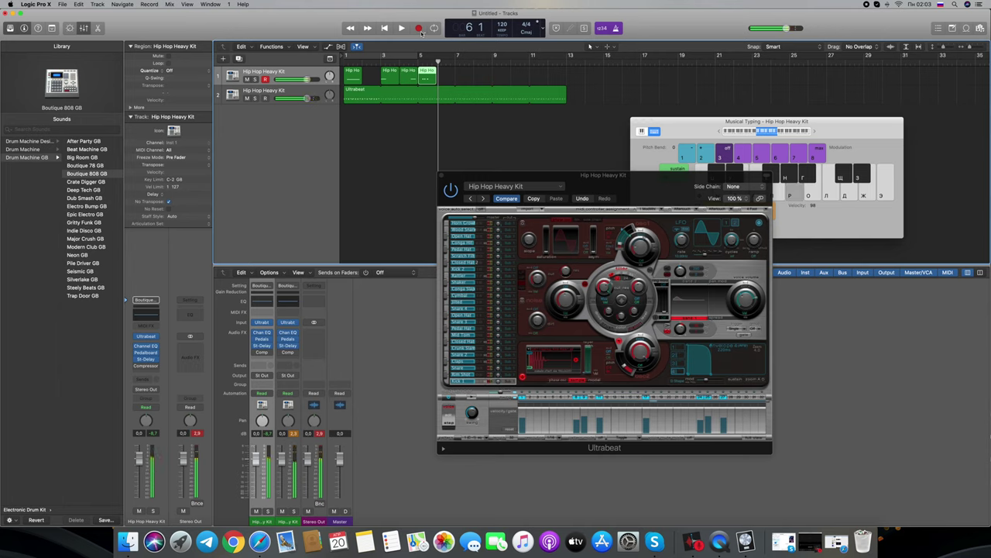
key("u")
key("u")
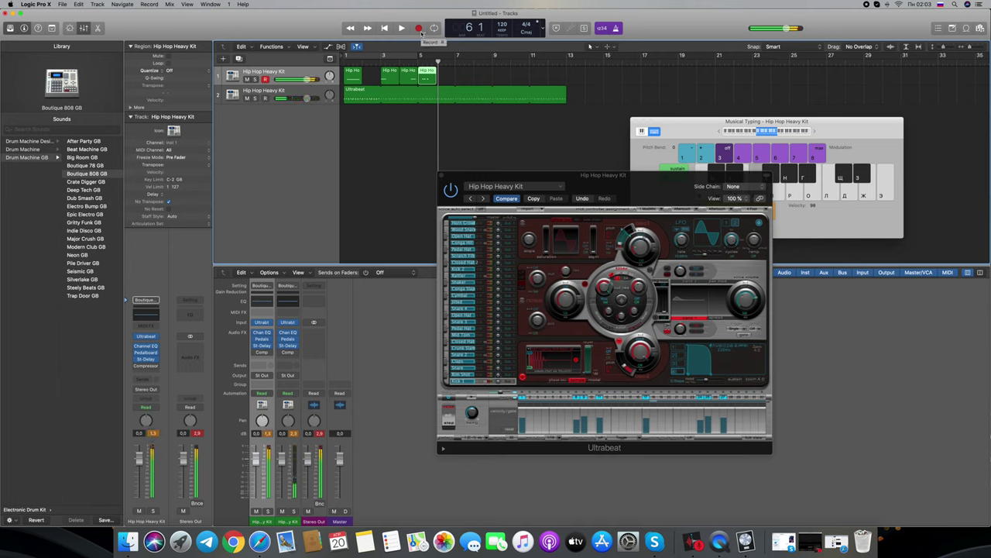
key("y")
key("y")
key("t")
key("h")
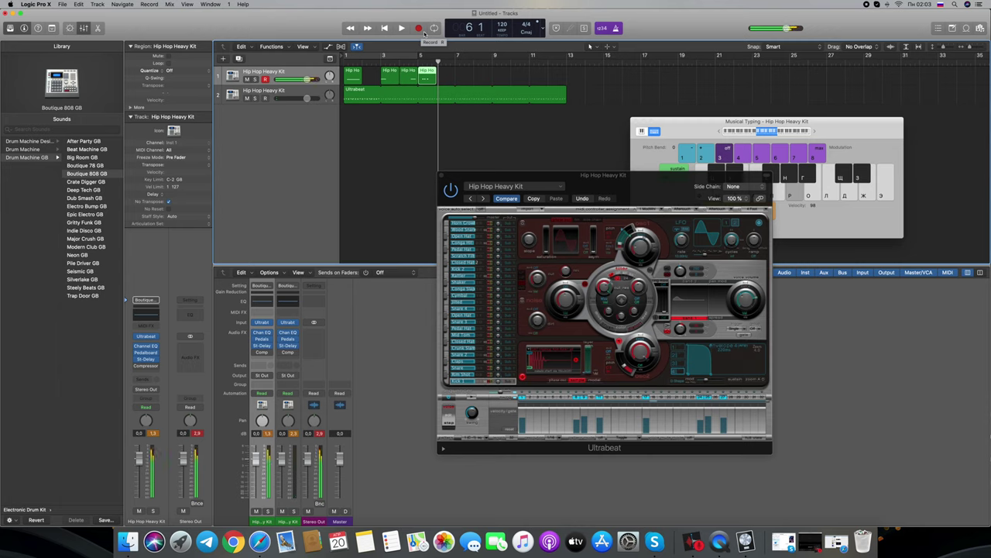
key("k")
key("k")
key("l")
key("k")
key("l")
key("k")
key("l")
key("l")
key("k")
key("l")
key("k")
key("l")
key("k")
key("l")
Record the alternating two-note pattern on the first track from bar 6 to bar 8 and play it back.
left_click(419, 28)
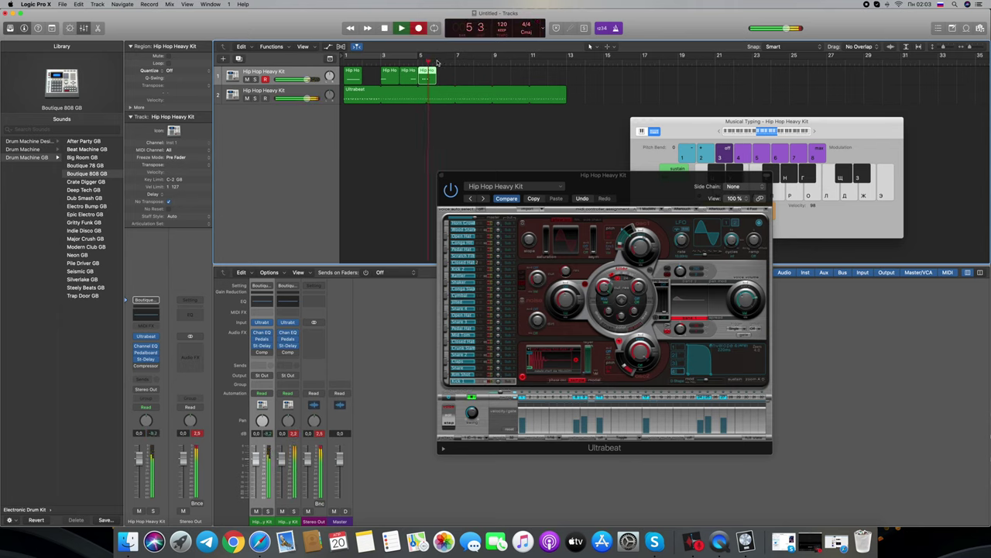
key("l")
key("k")
key("l")
key("k")
key("l")
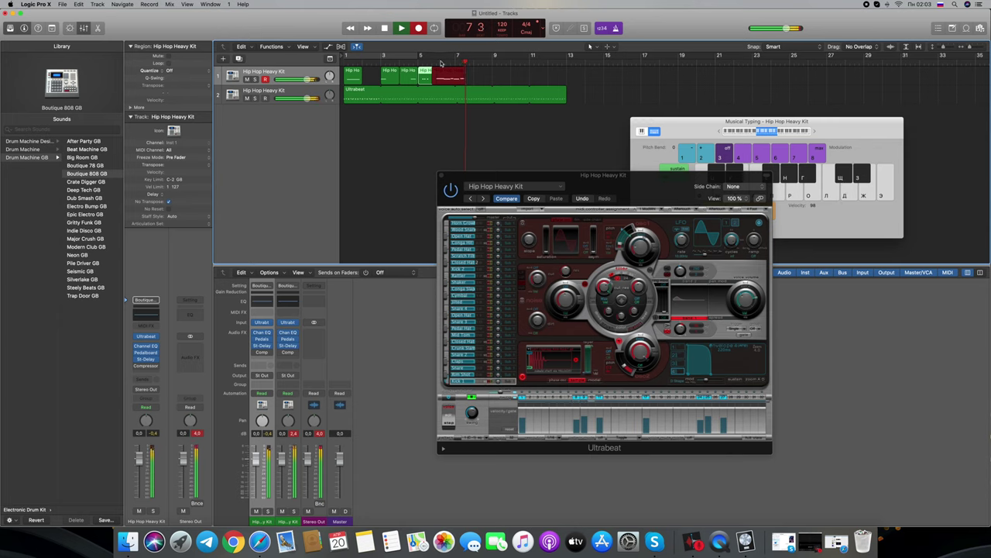
key("space")
key("space")
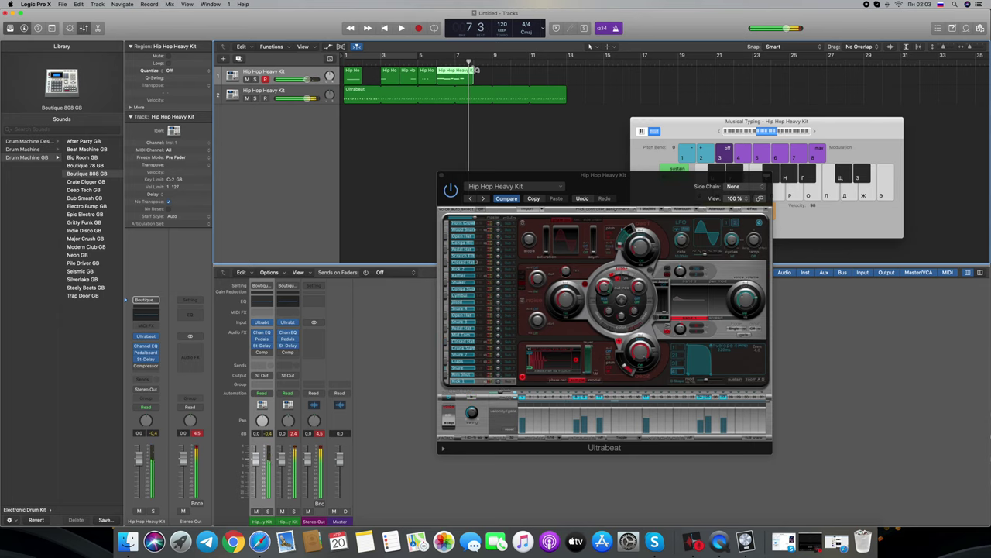
Open the bar 6 region in the Piano Roll, clear Ultrabeat from the notes, remove the region's last note, and listen back.
key("p")
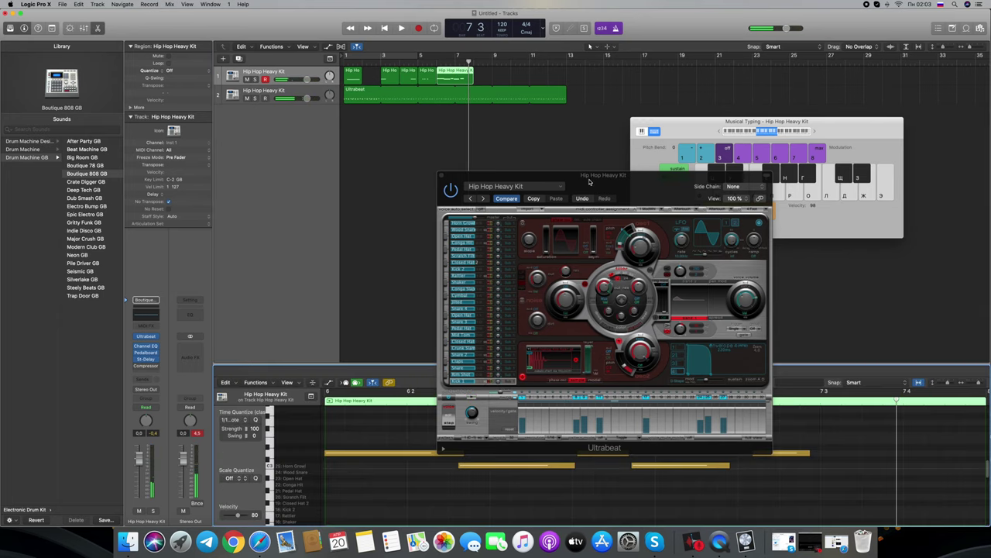
left_click_drag(594, 186, 457, 109)
left_click_drag(840, 442, 783, 467)
key("space")
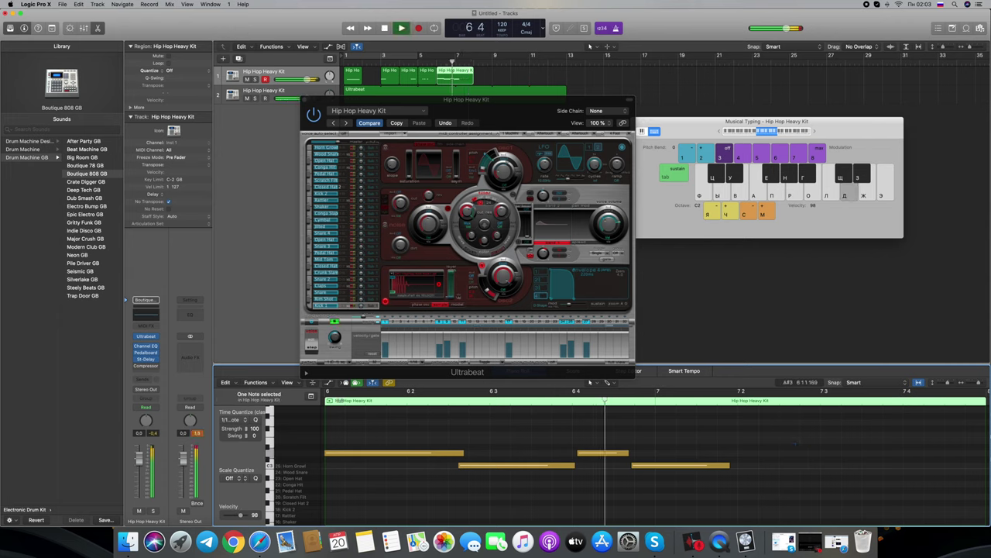
key("space")
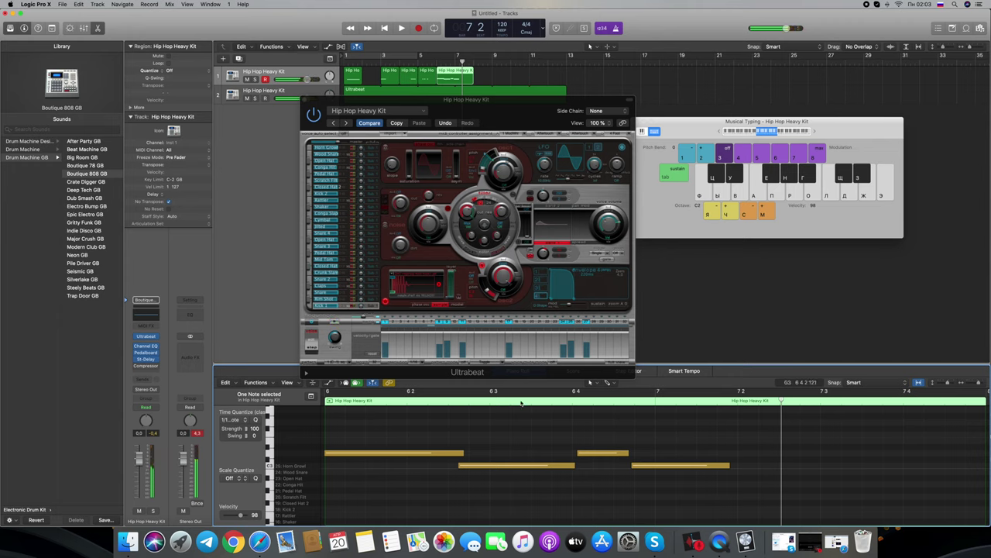
Draw a Wood Snare note just before 7 2 in the Piano Roll with the Pencil tool and play it back.
left_click(592, 383)
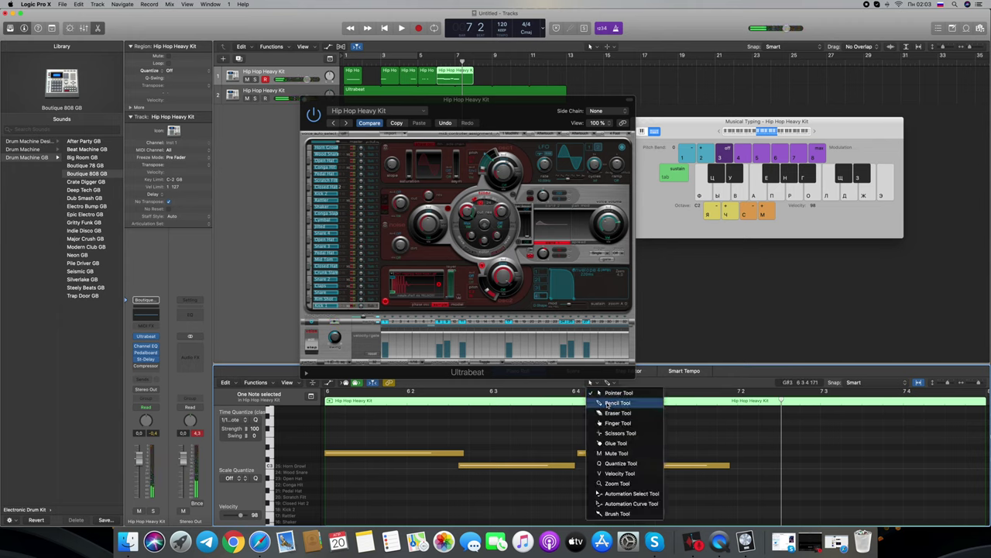
left_click(609, 405)
left_click(737, 476)
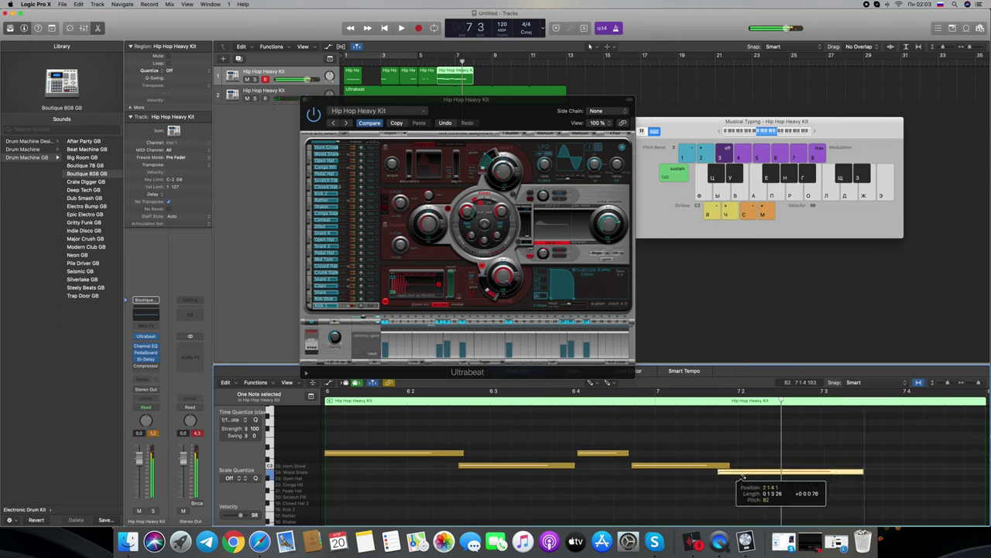
key("space")
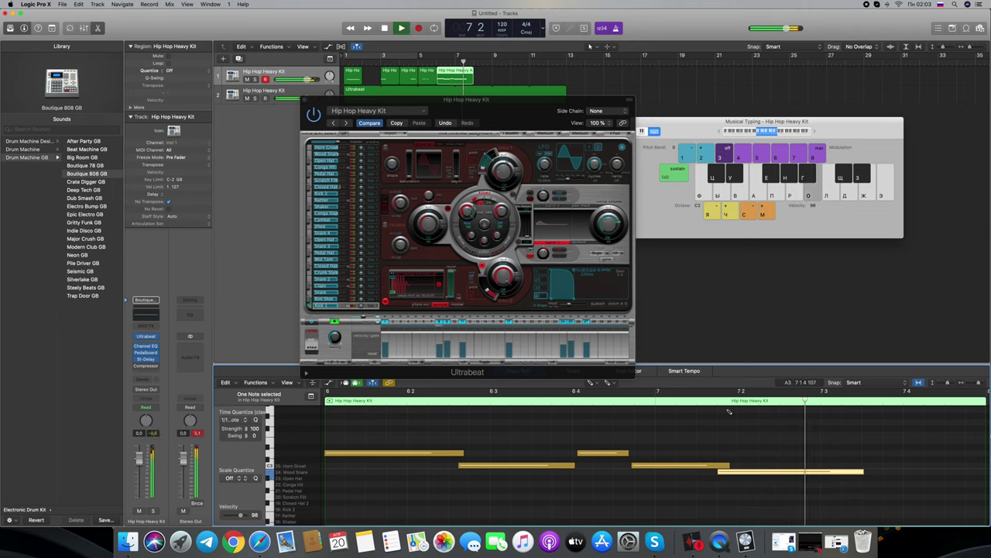
key("space")
key("space")
key("space")
key("comma")
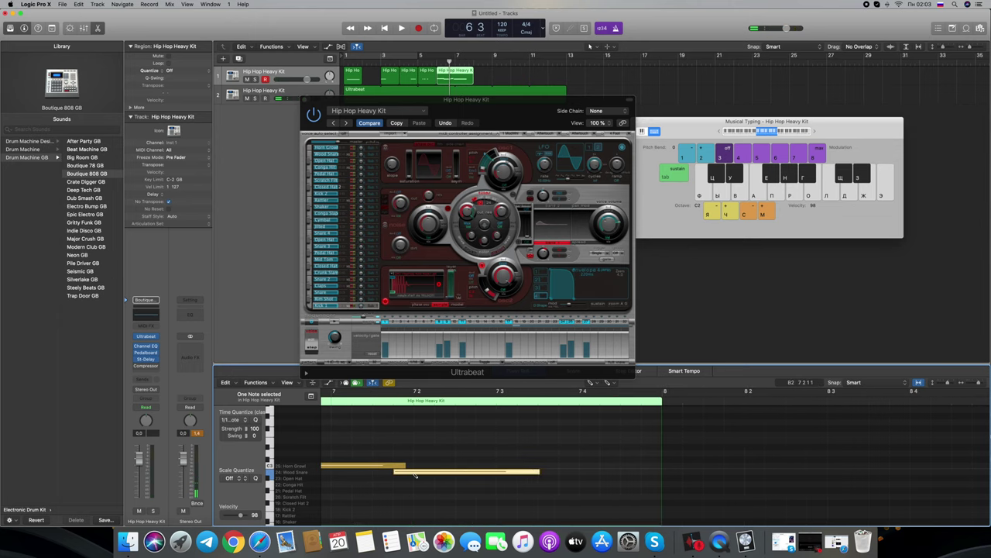
Switch back to the Pointer tool, move the new Wood Snare note later to about 7 2, and listen back.
key("t")
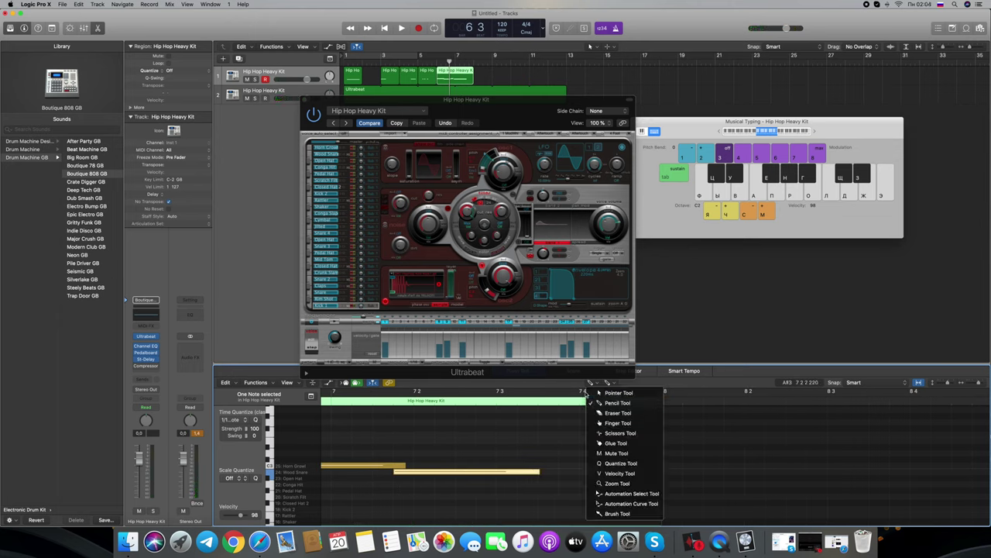
left_click(620, 392)
left_click_drag(466, 475, 483, 475)
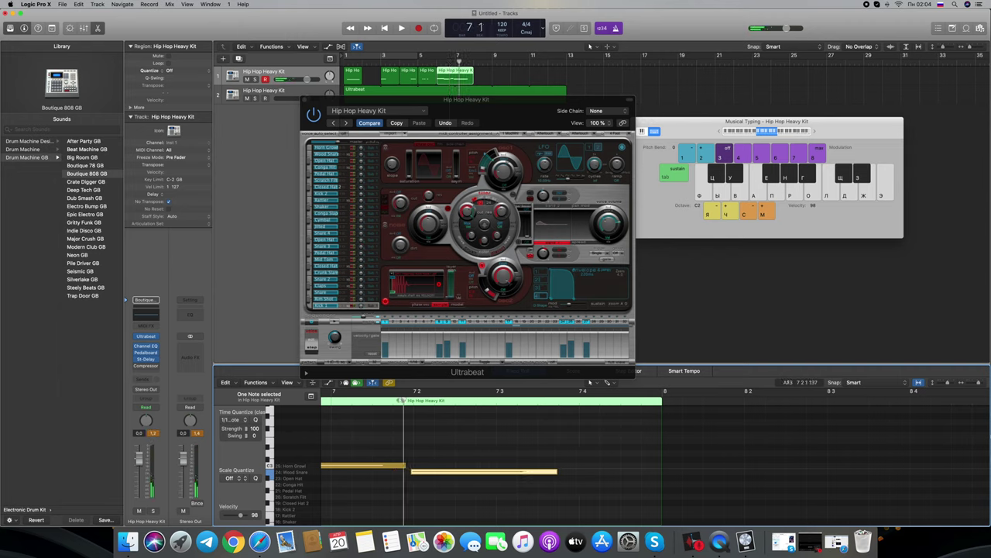
key("j")
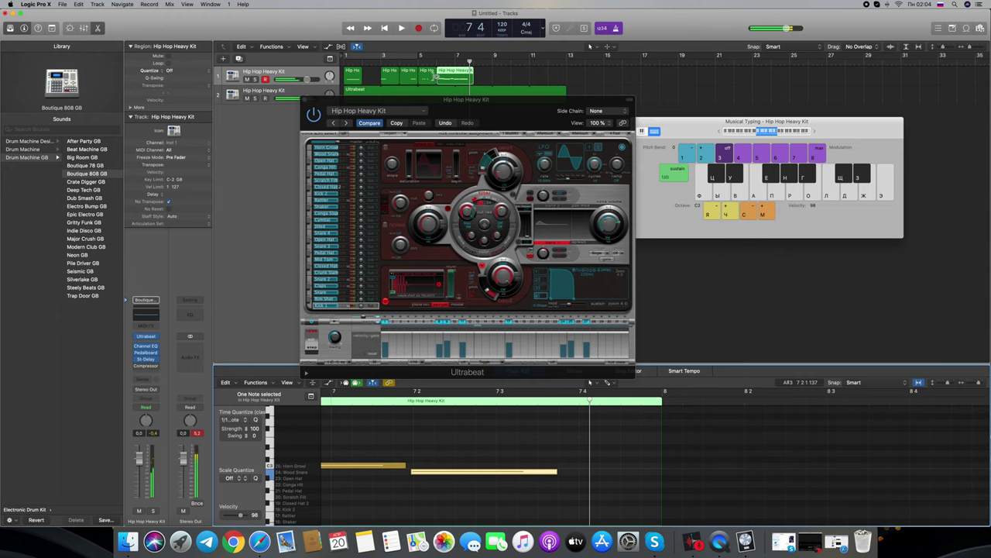
Turn on cycle mode and set the cycle range from bar 6 to bar 8.
left_click(434, 29)
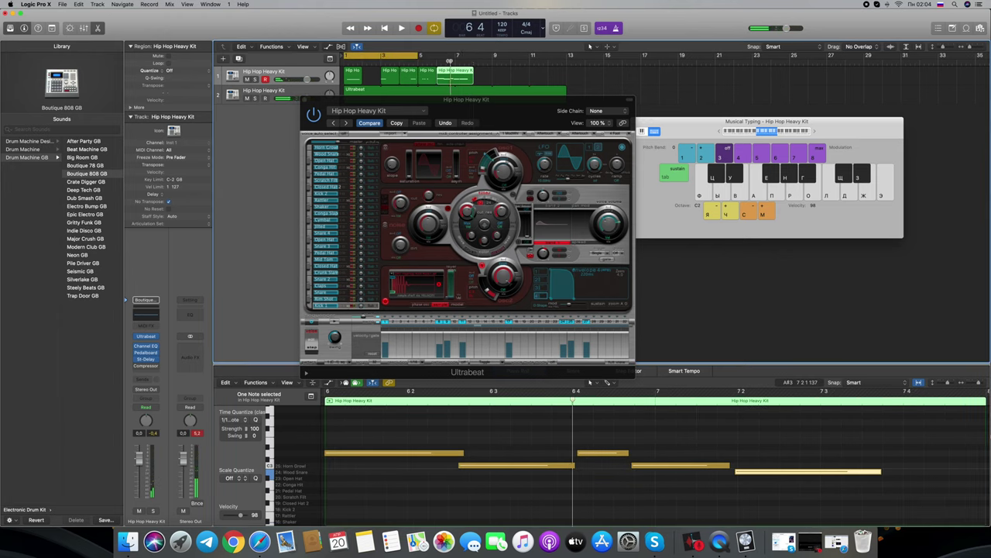
key("comma")
left_click_drag(398, 56, 439, 57)
left_click_drag(501, 57, 467, 59)
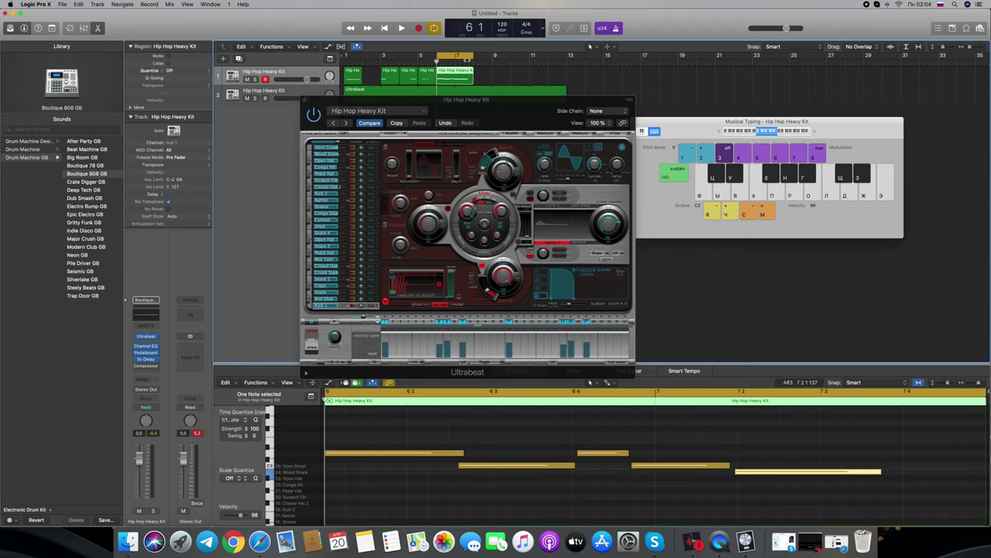
Listen to the cycled pattern from bar 6 to bar 8 and audition other kit sounds.
key("space")
key("l")
key("k")
key("l")
key("k")
key("j")
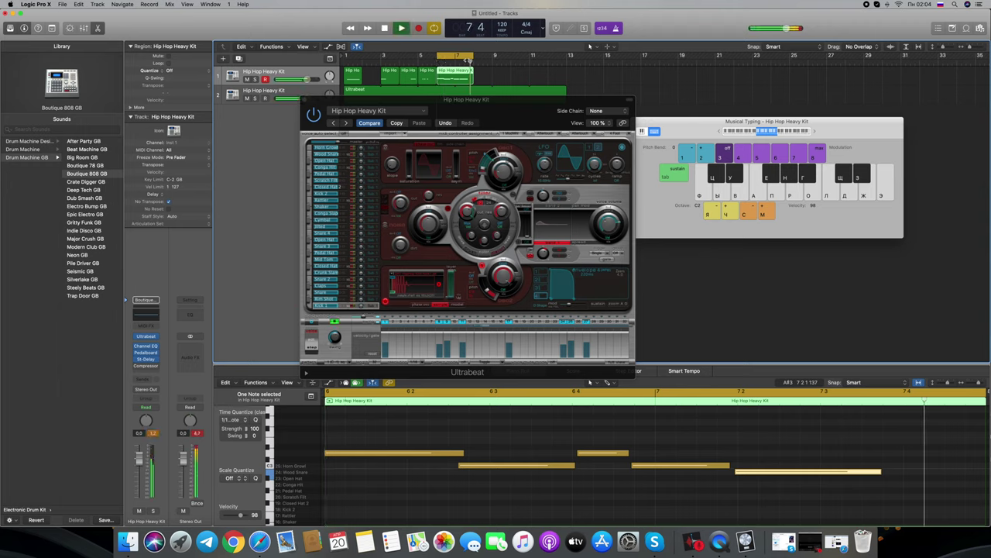
key("l")
key("k")
key("l")
key("k")
key("j")
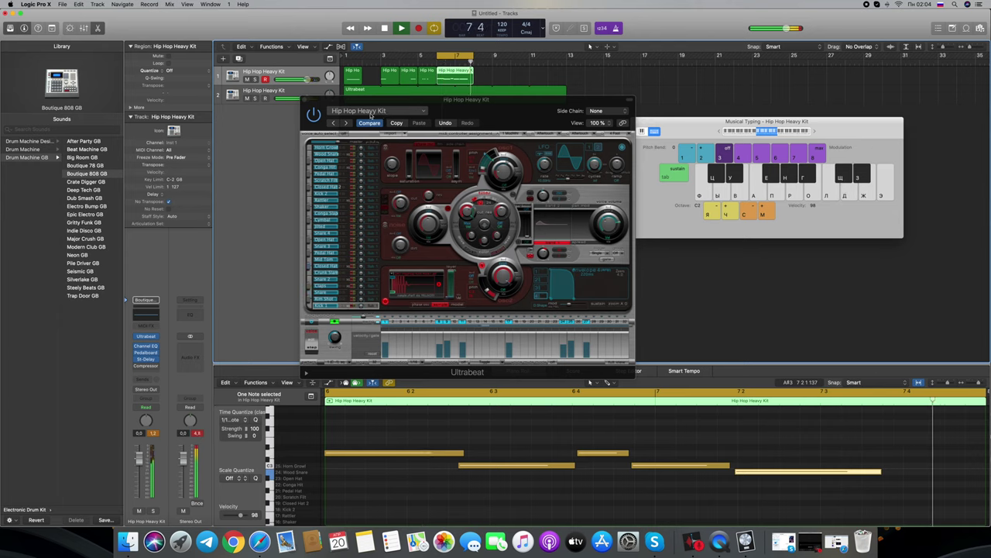
key("l")
key("k")
key("l")
key("space")
key("g")
key("f")
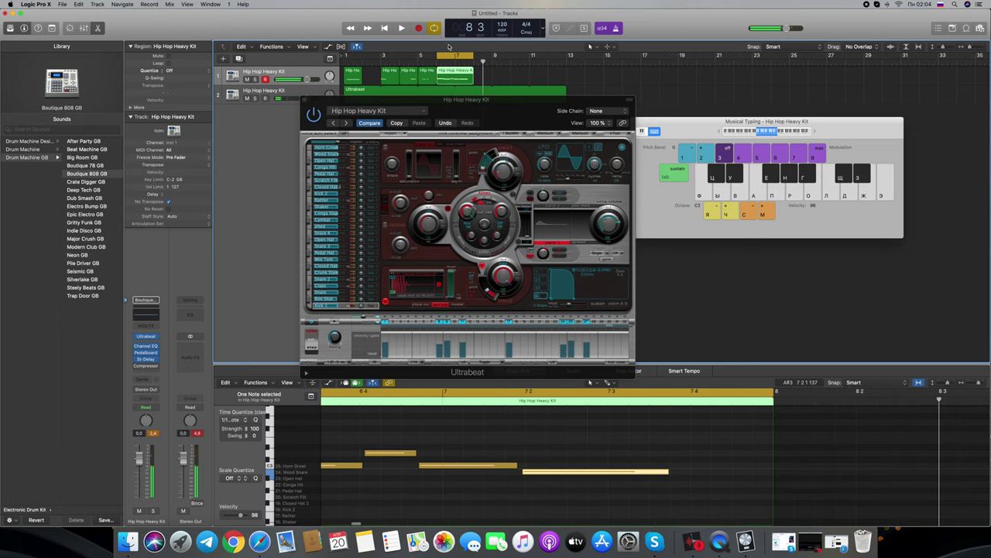
With cycling off, record a one-bar drum part on the first track at bar 8 and play on past it.
left_click(481, 61)
left_click(419, 30)
key("j")
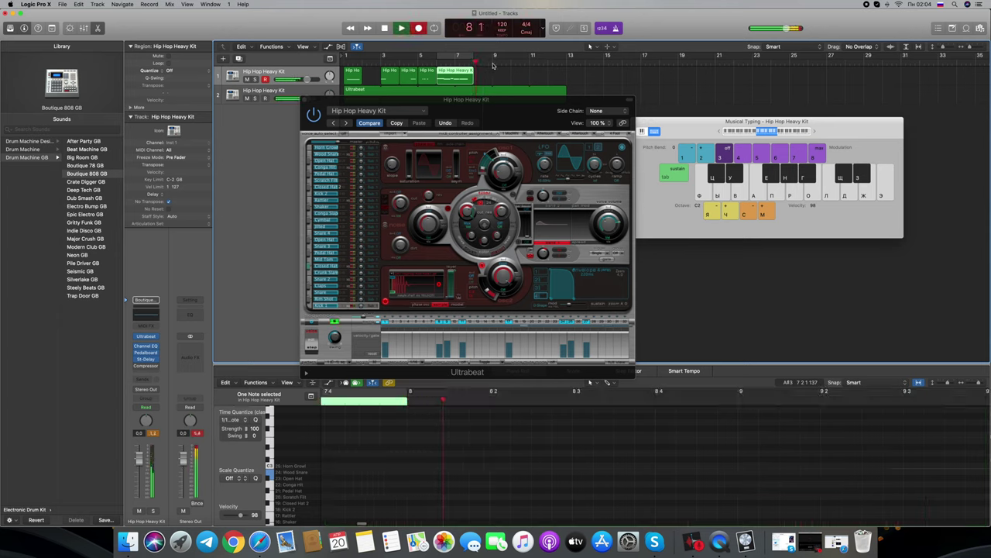
key("e")
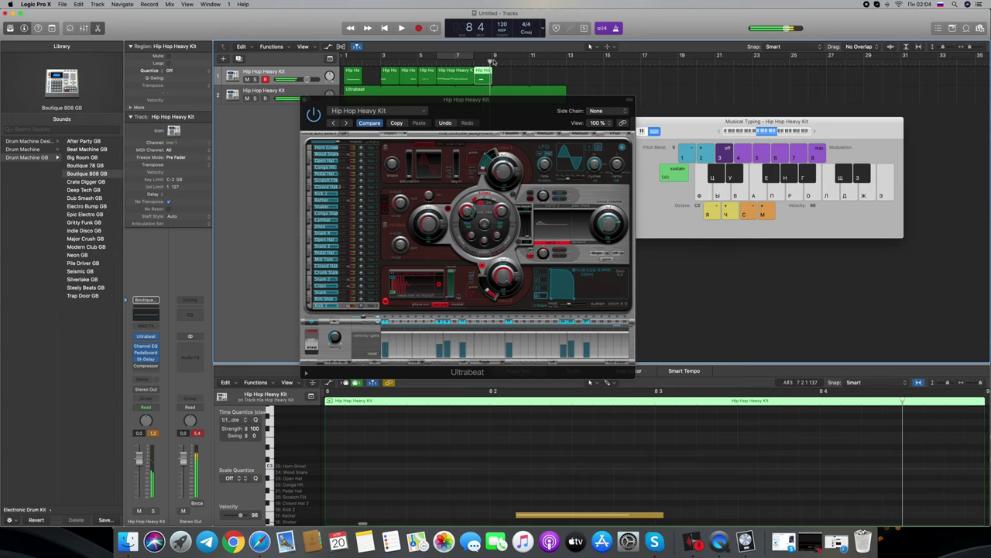
key("space")
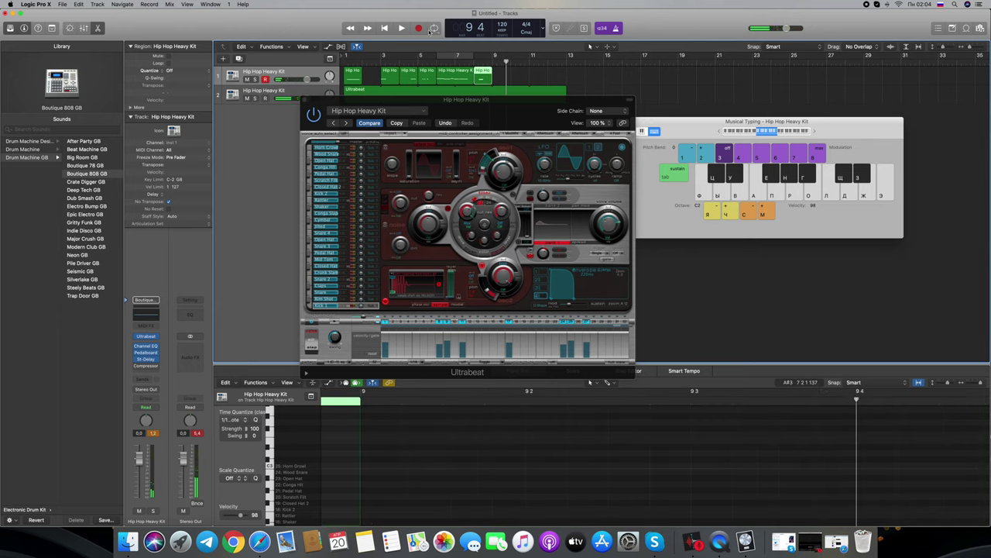
Record a short drum pattern on the first track in bar 9.
left_click(419, 28)
key("d")
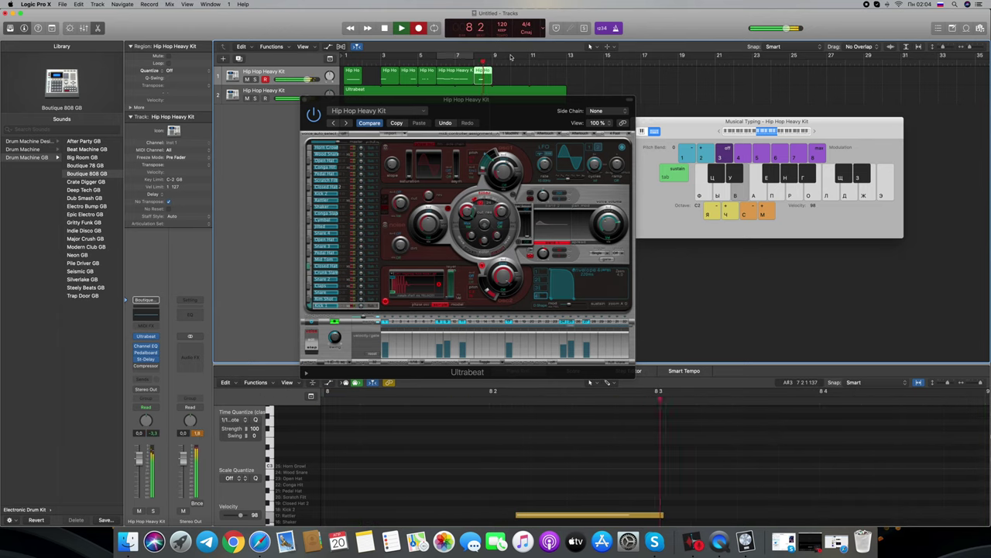
key("d")
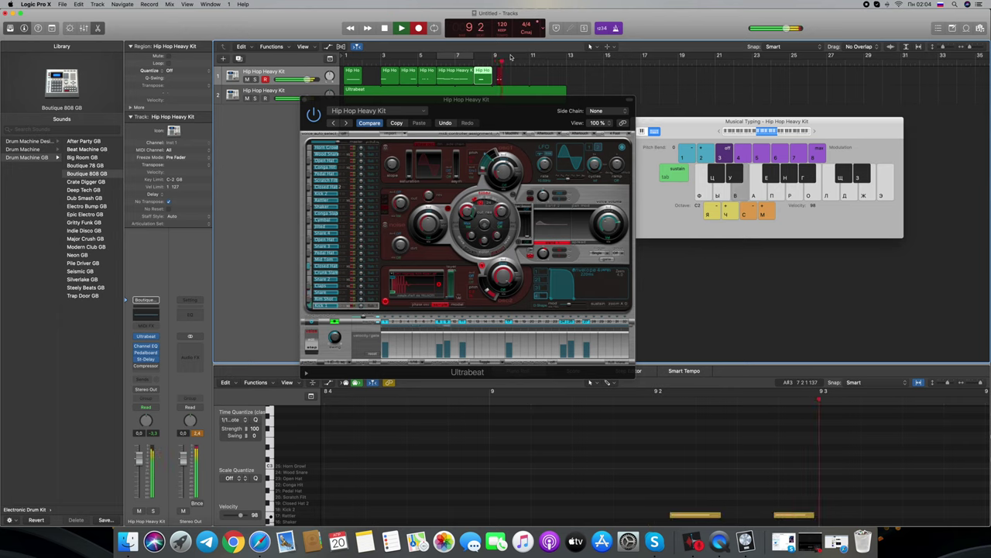
key("d")
key("space")
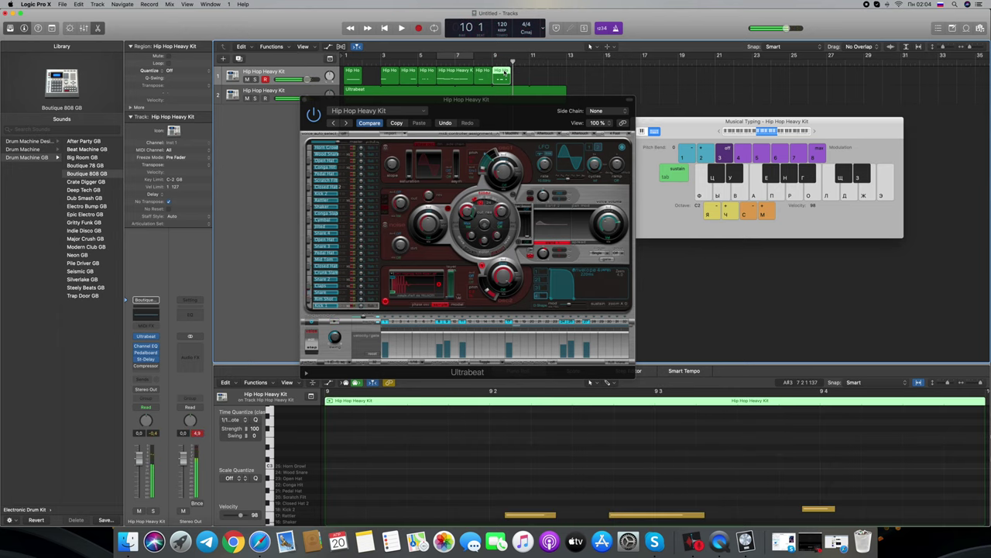
Delete the last note of the bar 9 region in the Piano Roll and play the part back.
scroll(825, 443, "down", 5)
left_click(820, 428)
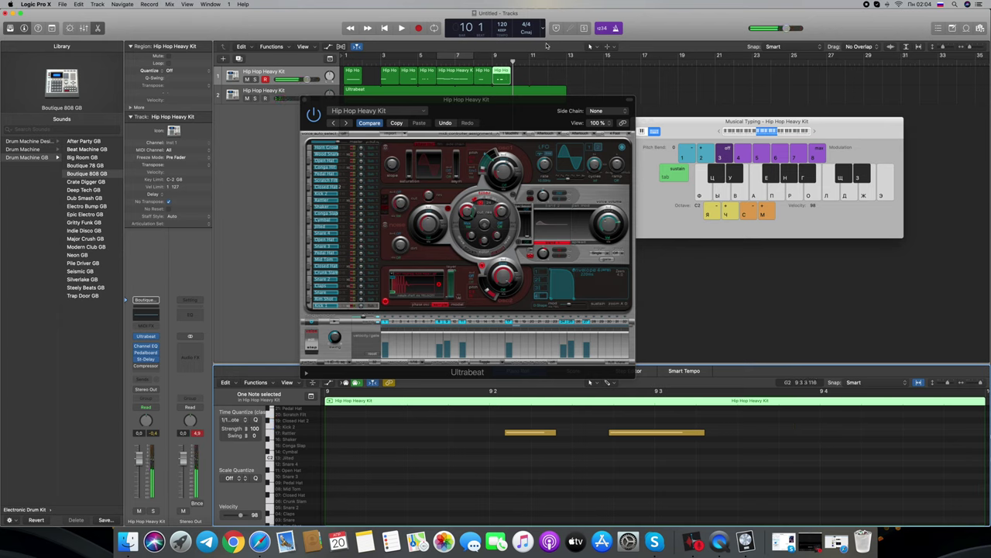
key("space")
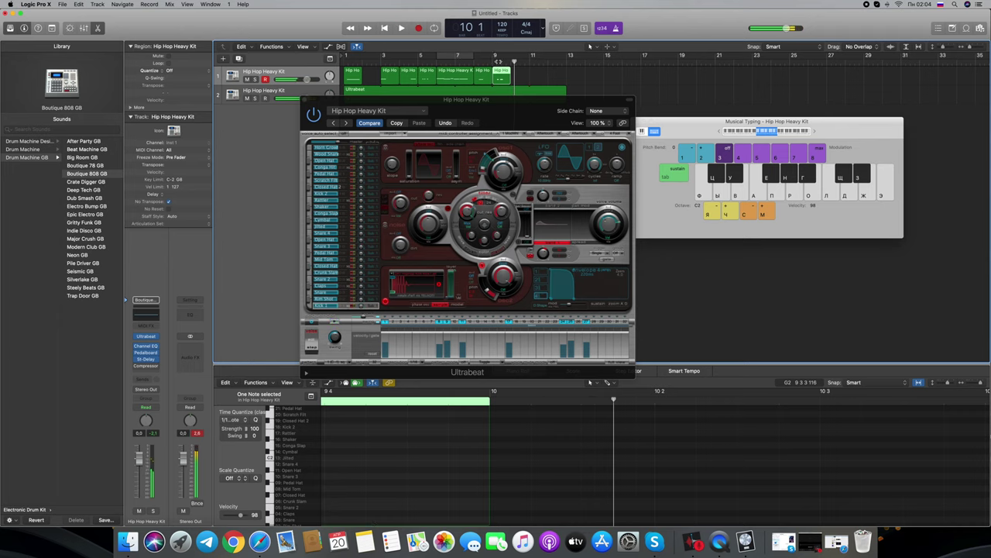
Record two scratch hits on the first track in bar 10 and play them back.
left_click(419, 29)
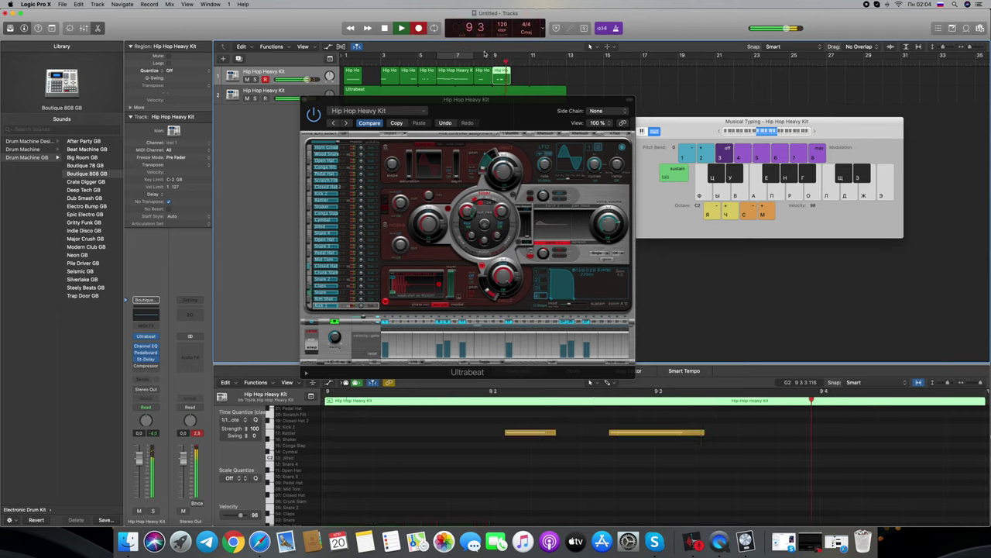
key("g")
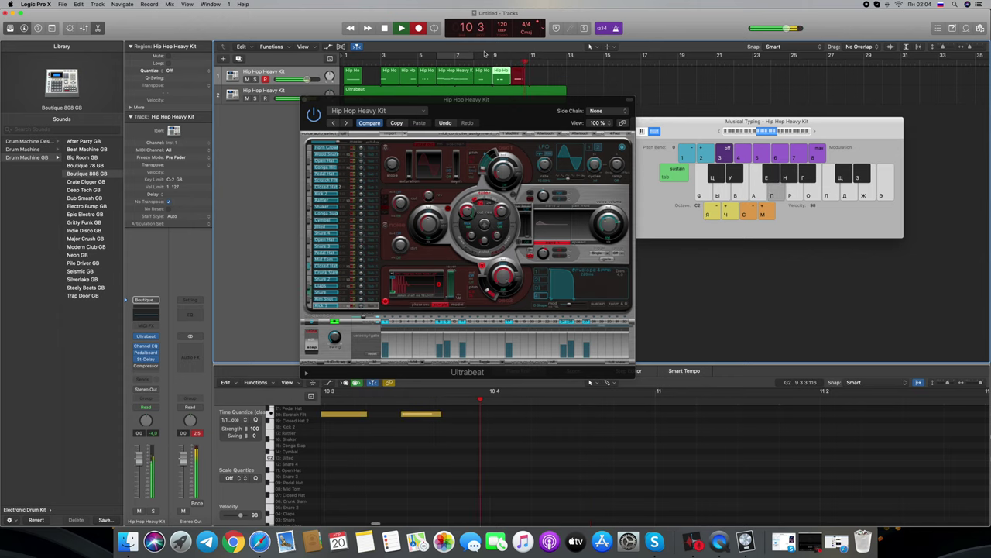
key("space")
key("space")
key("g")
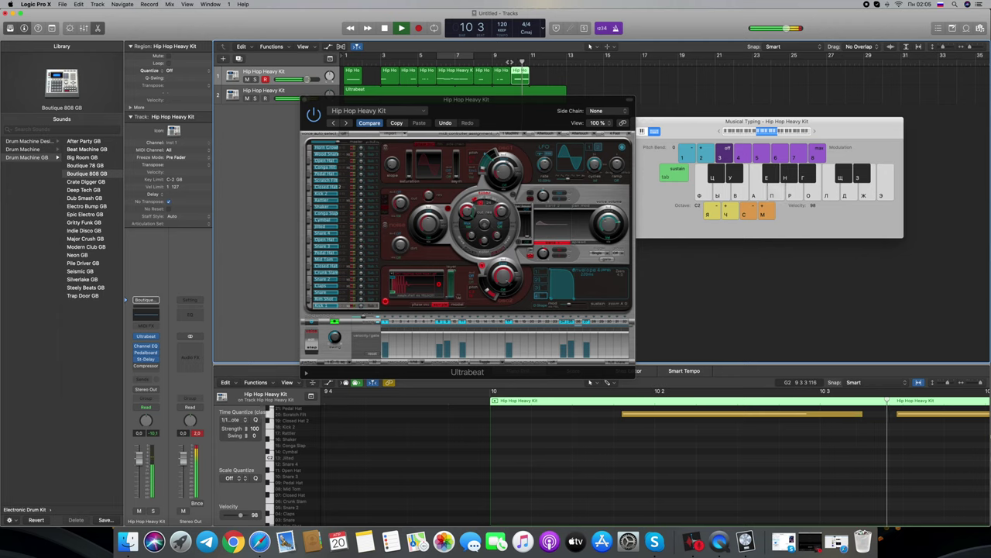
key("g")
key("space")
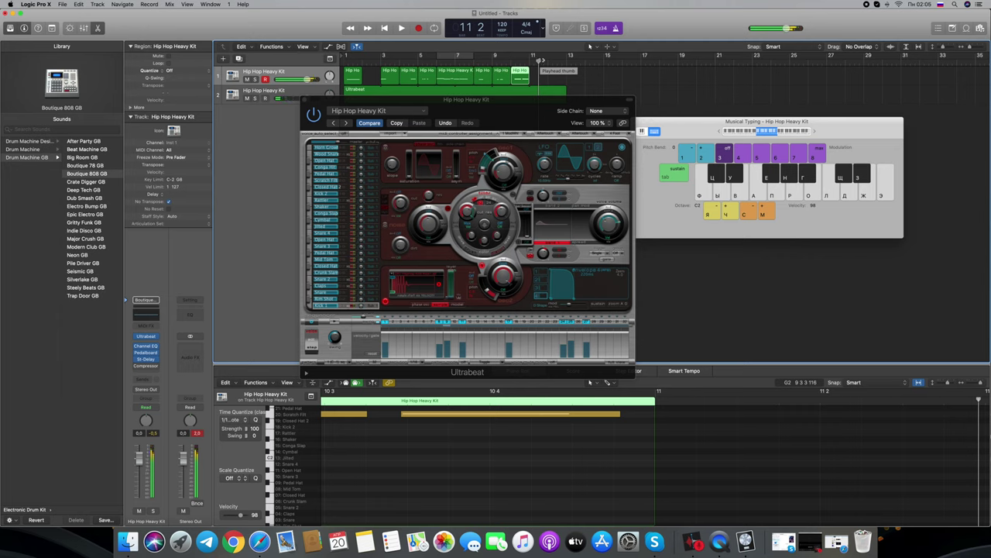
Record two short drum hits on the first track in bar 11.
left_click(419, 28)
key("g")
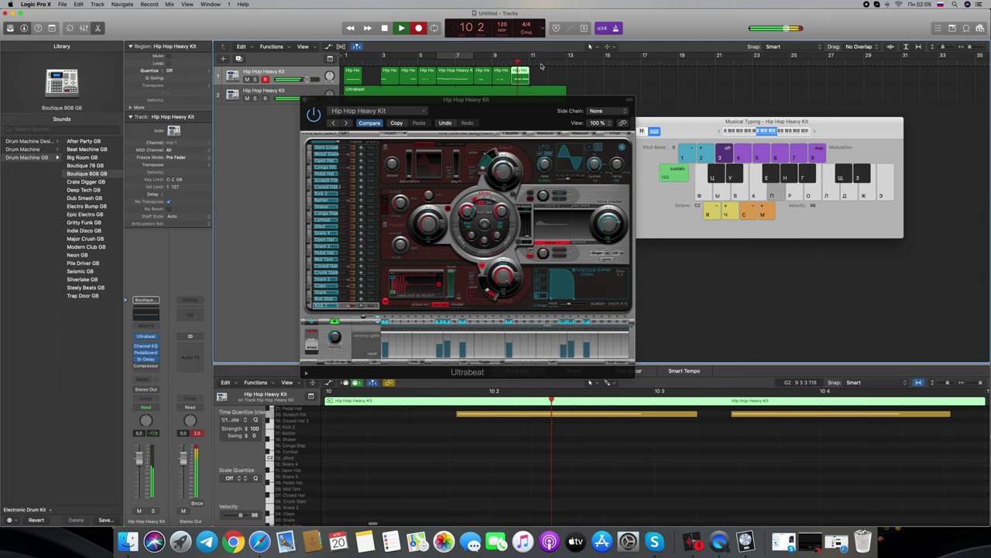
key("d")
key("d")
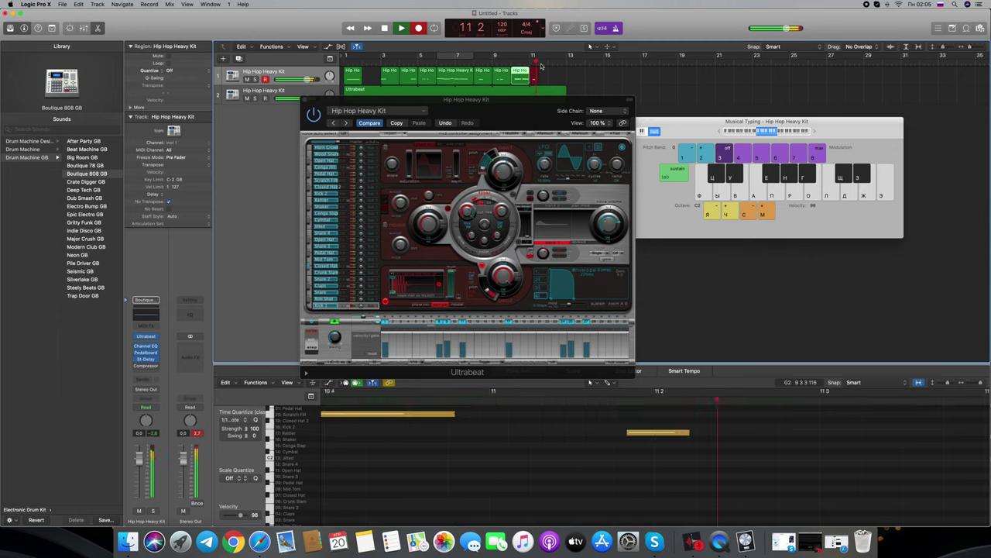
key("space")
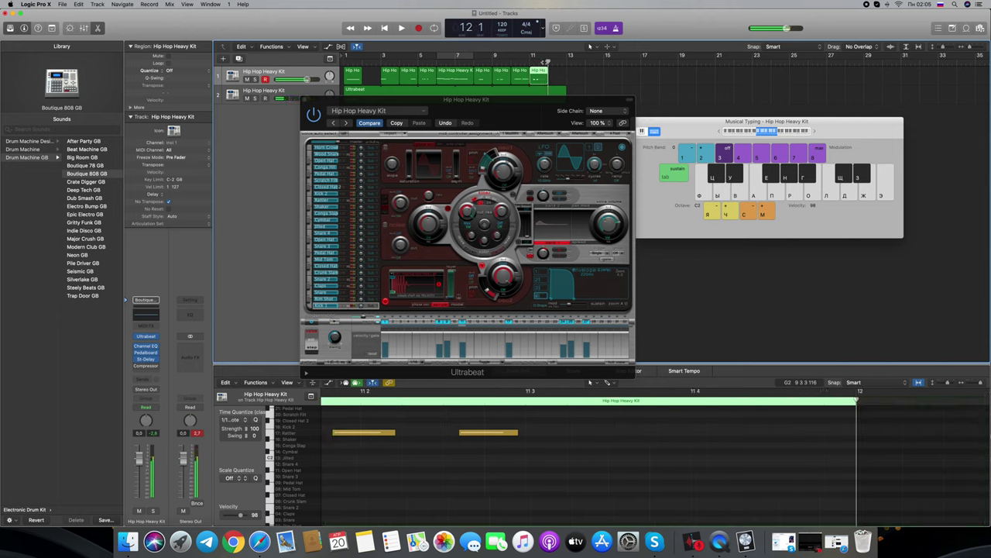
Record a run of scratch hits on the first track from bar 12 to bar 14.
left_click(418, 28)
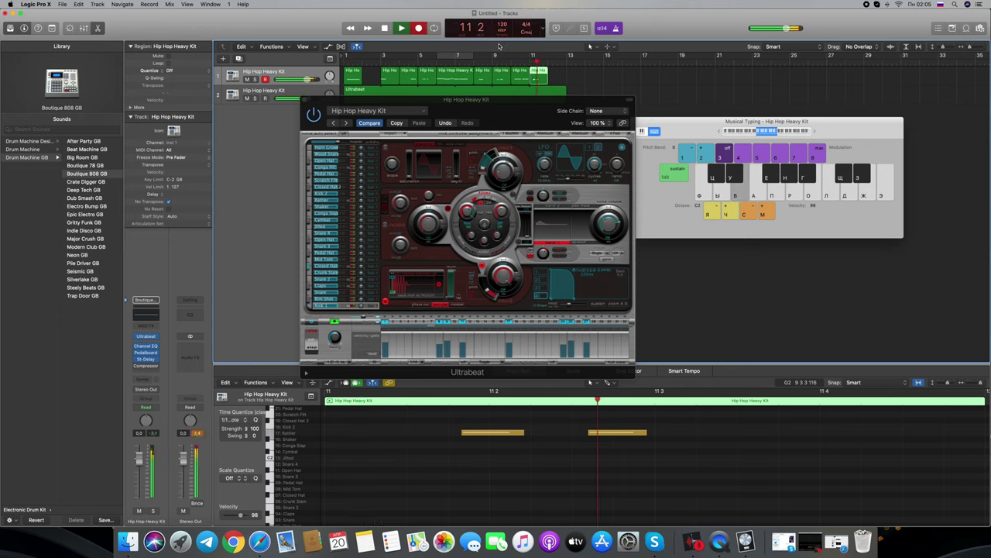
key("g")
key("g")
key("g")
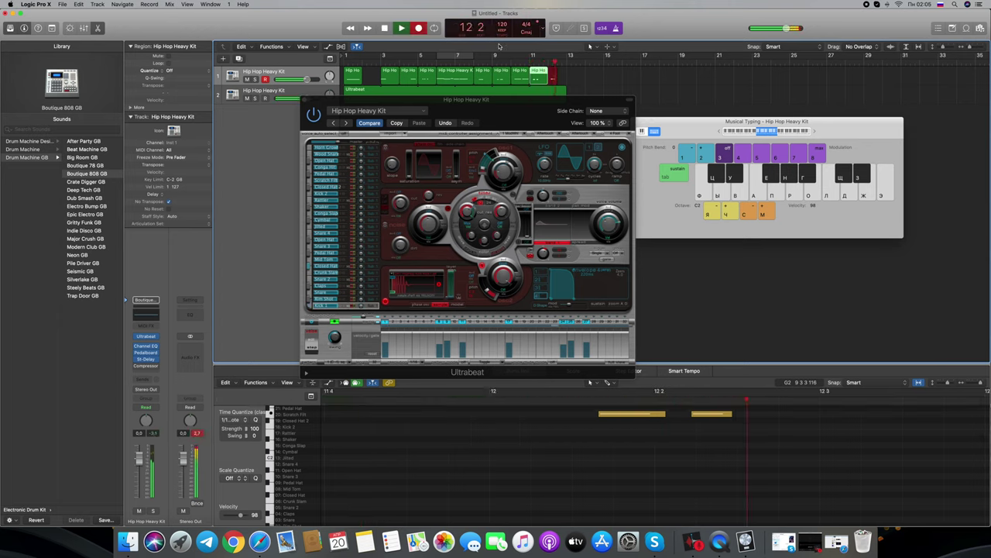
Move the cycle range to bars 12 to 14 and play back the newly recorded scratch part.
left_click(569, 55)
left_click(549, 61)
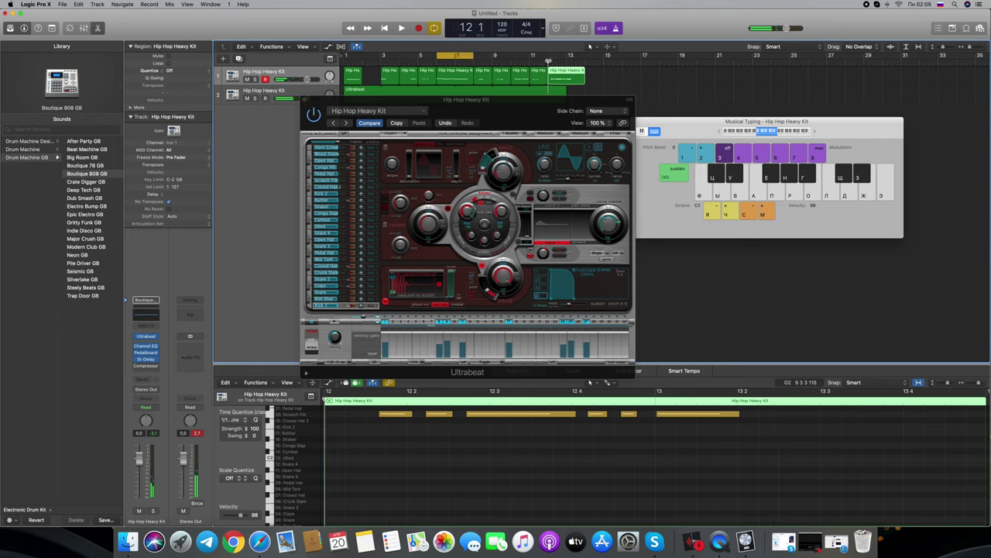
left_click_drag(461, 54, 569, 55)
key("space")
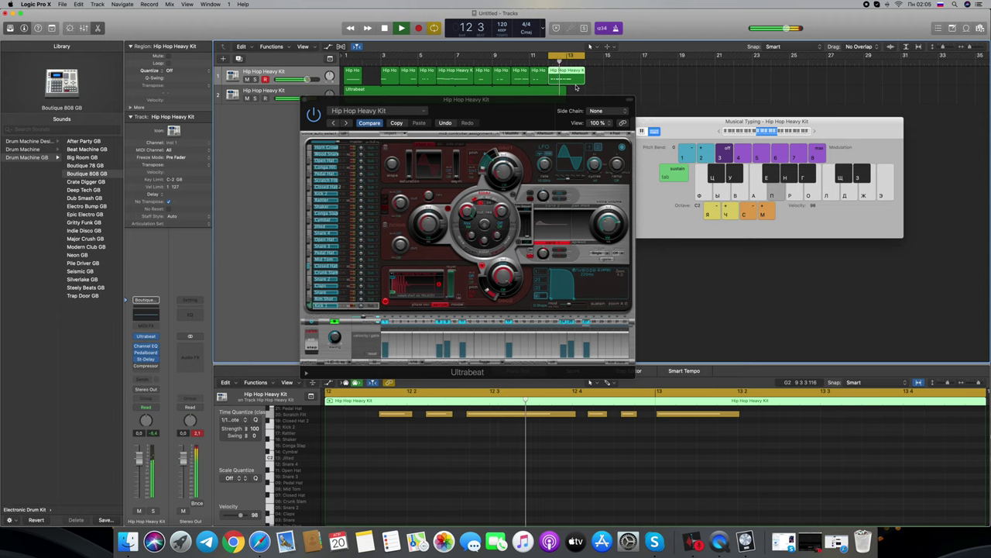
key("space")
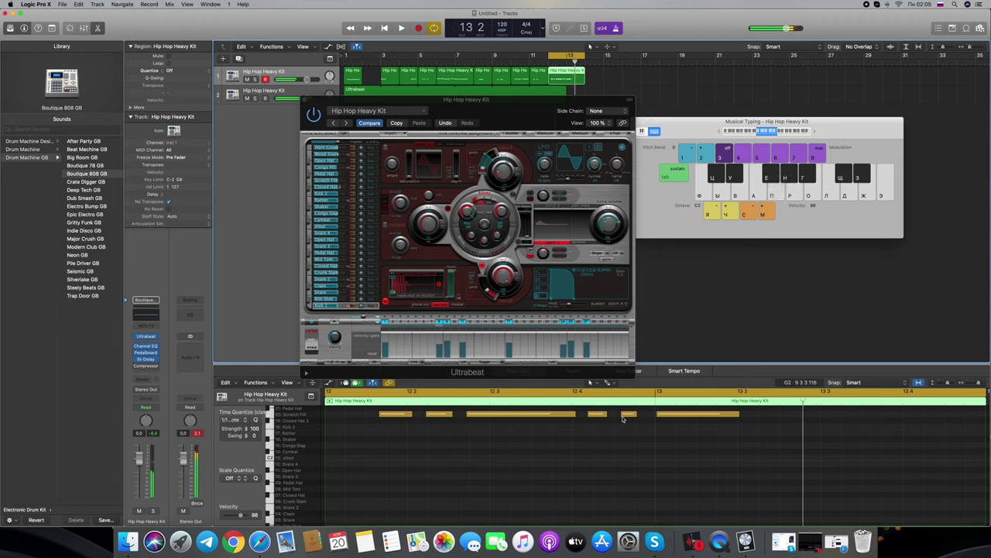
Move the last three scratch notes later so they start midway between 13 and 13 2, and listen back.
left_click_drag(604, 425, 829, 416)
key("space")
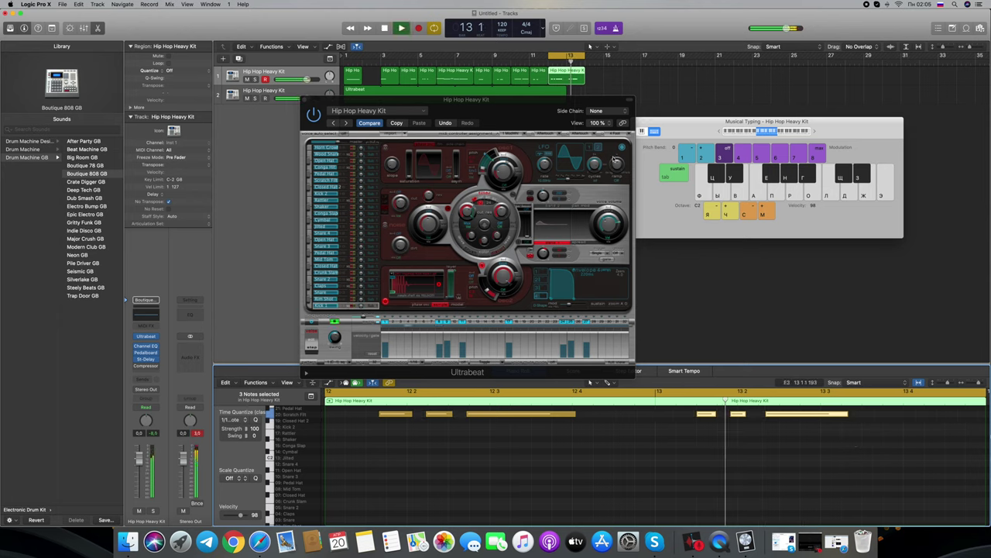
key("space")
Shift and lengthen the first of those three notes to start just before bar 13, and move the second earlier onto Closed Hat 2.
mouse_move(709, 416)
left_mouse_down()
mouse_move(664, 416)
mouse_move(691, 415)
left_mouse_up()
key("space")
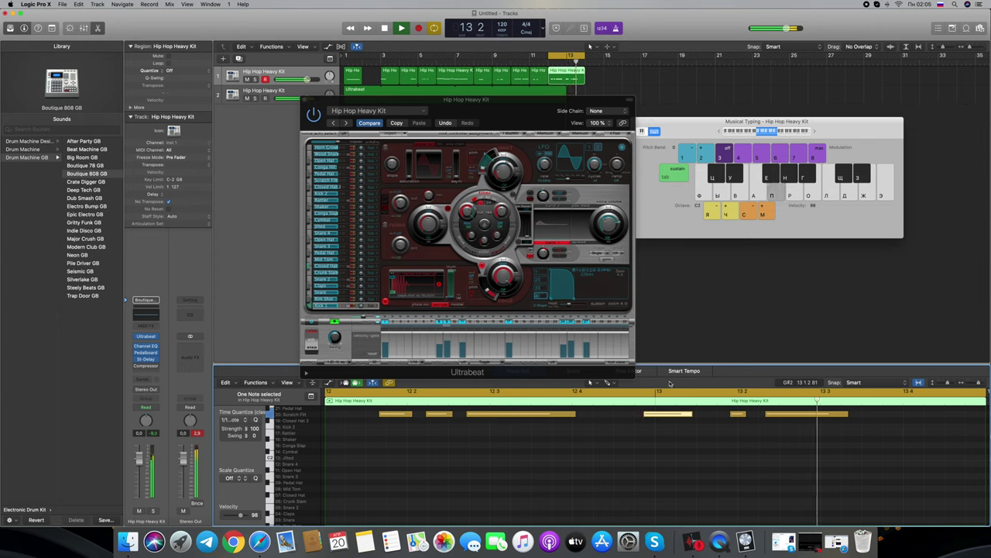
left_click_drag(738, 414, 718, 420)
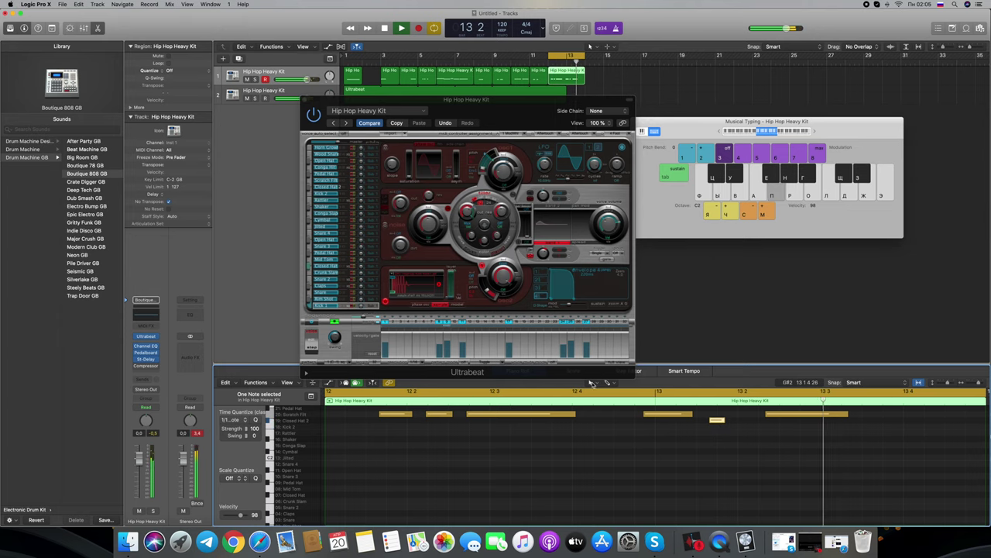
Draw a Closed Hat 2 note midway between 13 3 and 13 4 and a Scratch Fill note at 13 4, and cycle playback around them.
left_click(591, 383)
left_click(619, 391)
left_click(864, 420)
left_click(906, 414)
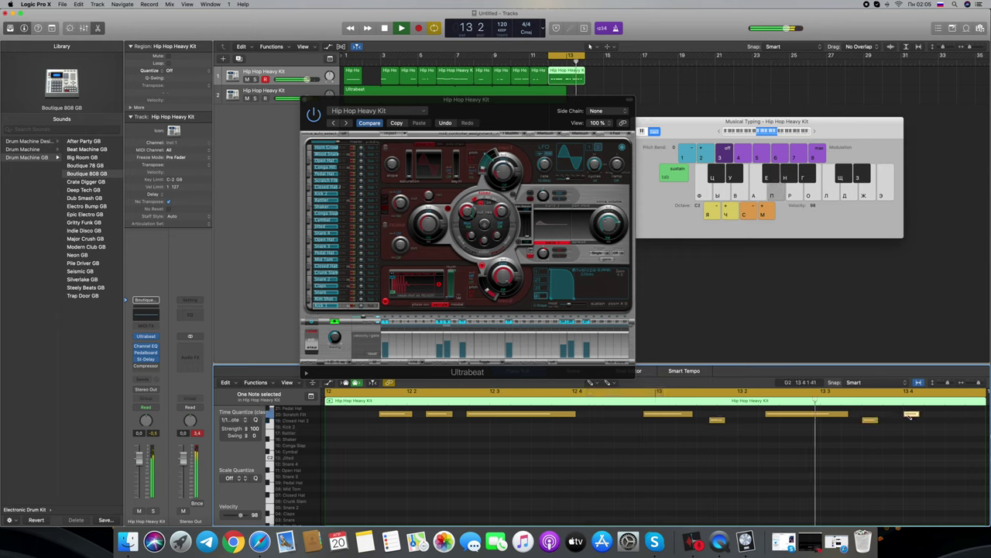
key("g")
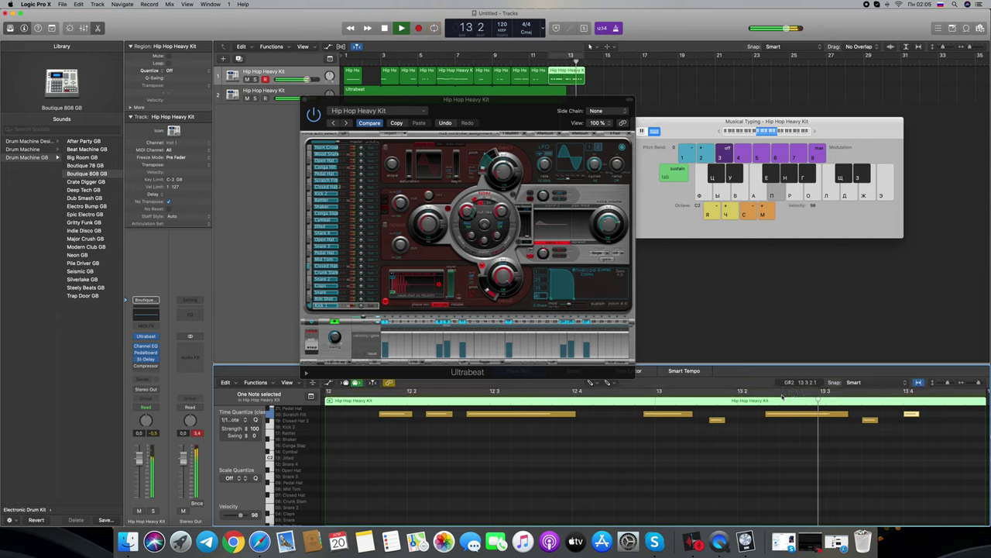
left_click_drag(788, 392, 932, 421)
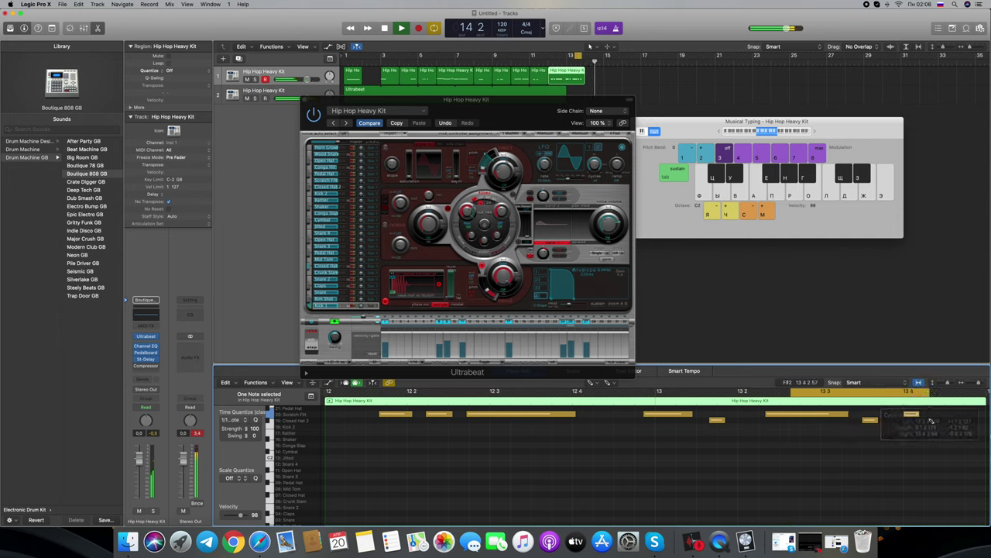
key("space")
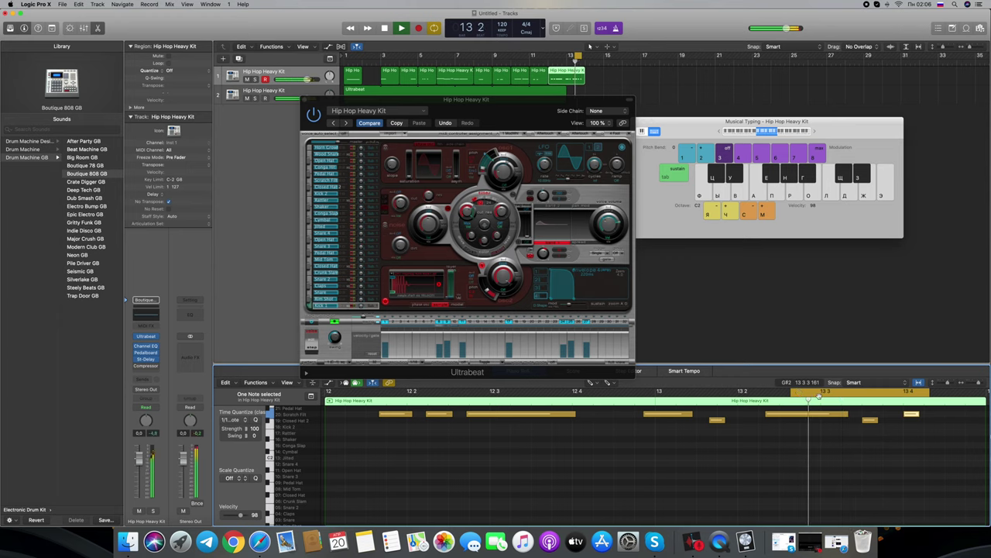
Draw a note on the lane below Kick 2 shortly before 13 4, and lengthen it and the last Scratch Fill note.
left_click(885, 432)
key("space")
left_click_drag(916, 414, 977, 414)
left_click_drag(777, 432, 827, 431)
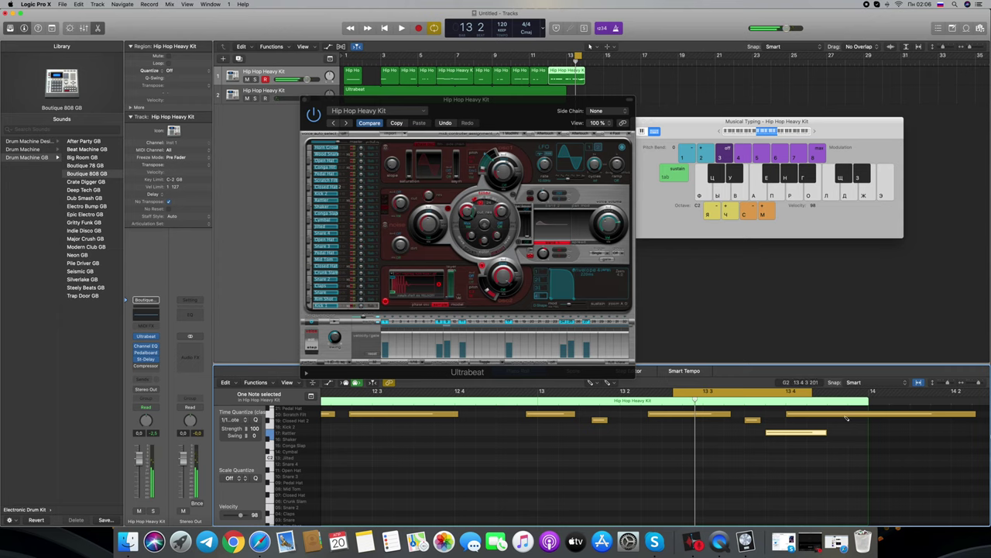
Shift the long Scratch Fill note to about 13 4 3 and the note below Kick 2 to 13 4, lengthening the preceding Closed Hat 2 note.
left_click(591, 383)
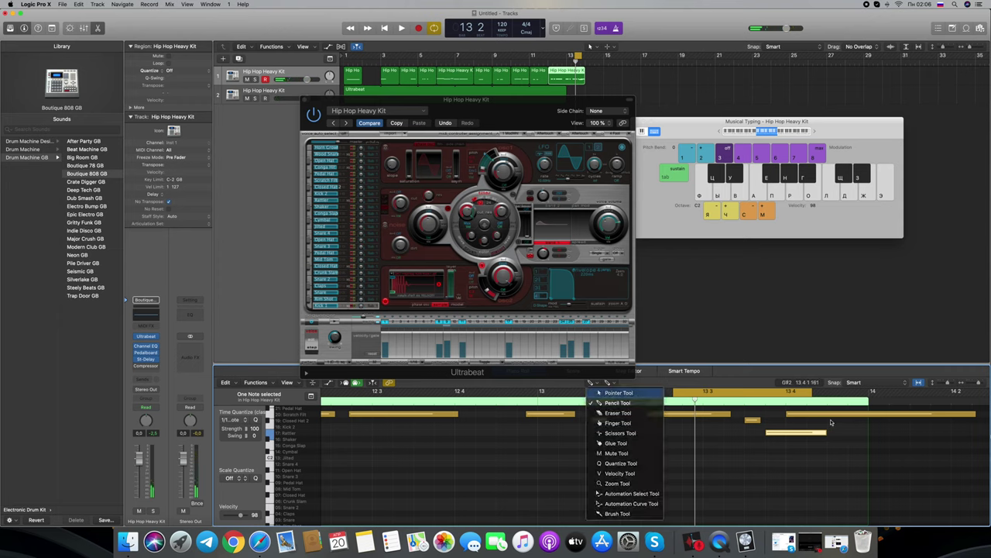
left_click(616, 393)
left_click_drag(825, 418, 870, 418)
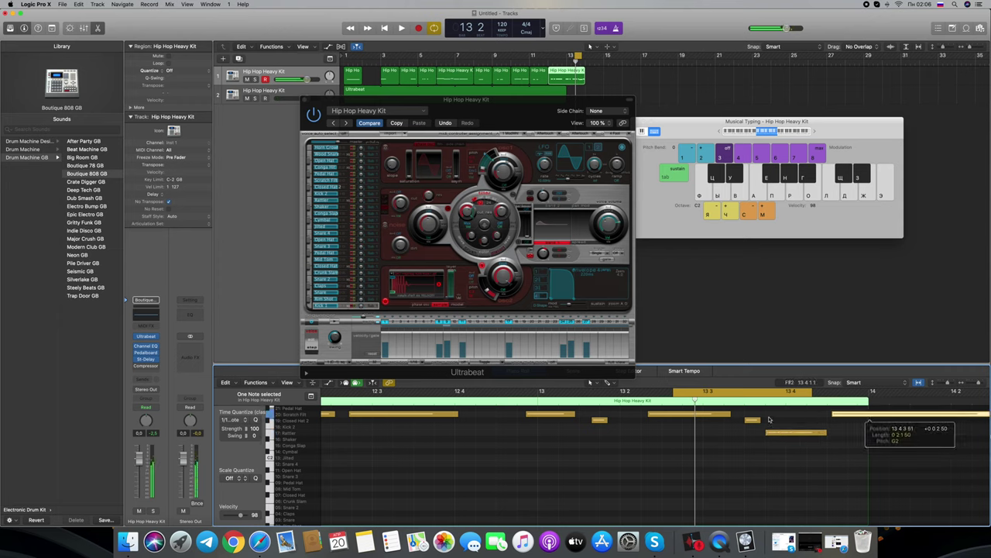
left_click(759, 420)
left_click_drag(763, 423, 811, 435)
Turn off the cycle, listen to the ending, and delete the long Scratch Fill note that runs past bar 14.
key("space")
key("space")
left_click(698, 392)
key("space")
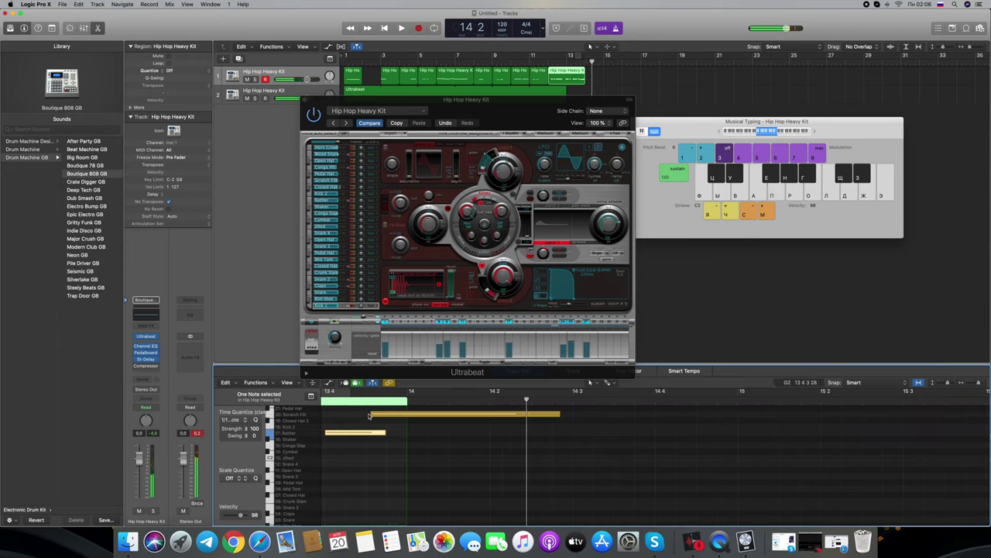
left_click_drag(370, 415, 409, 414)
key("Delete")
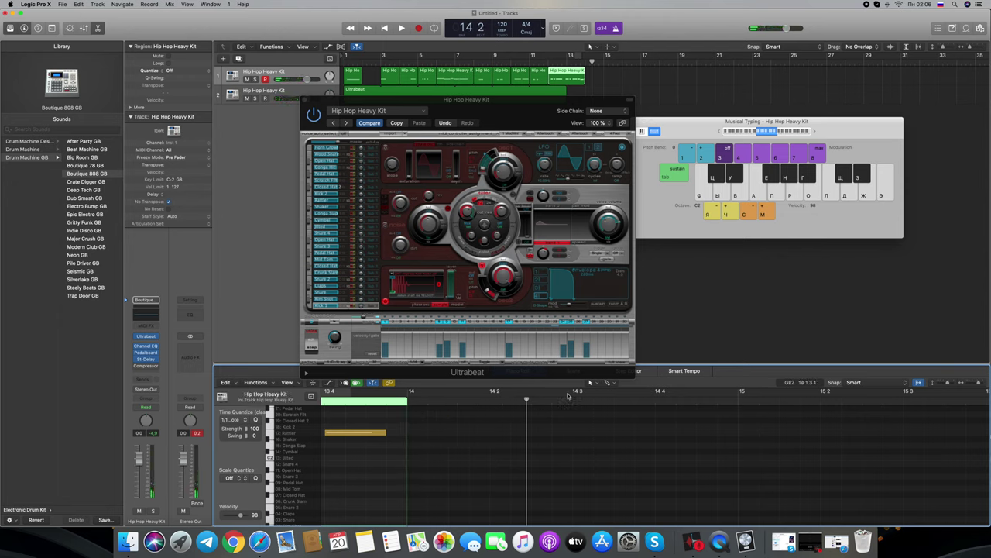
Try a redrawn Scratch Fill note from just before bar 14 to about 14 3, play it back and remove it.
key("t")
left_click(612, 402)
left_click_drag(402, 417, 588, 414)
key("space")
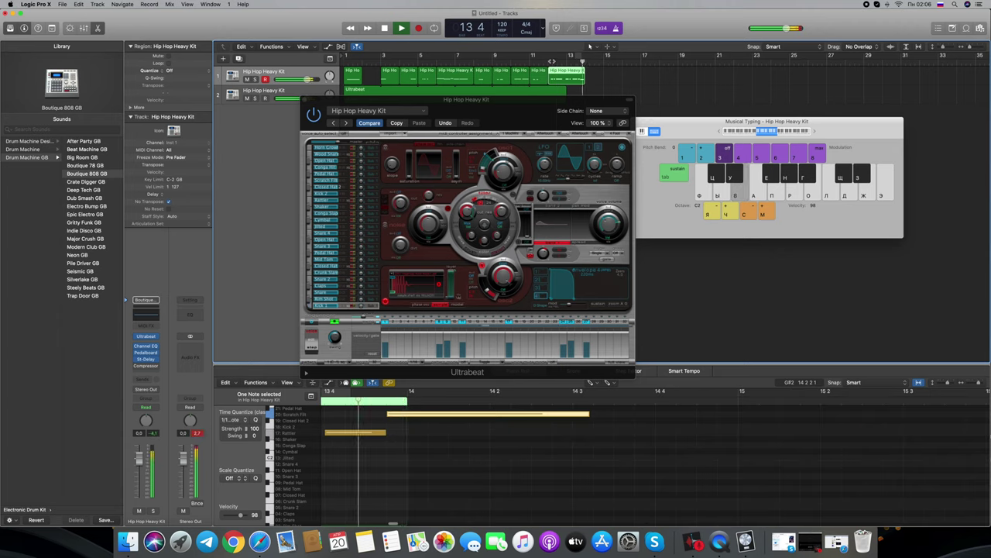
key("space")
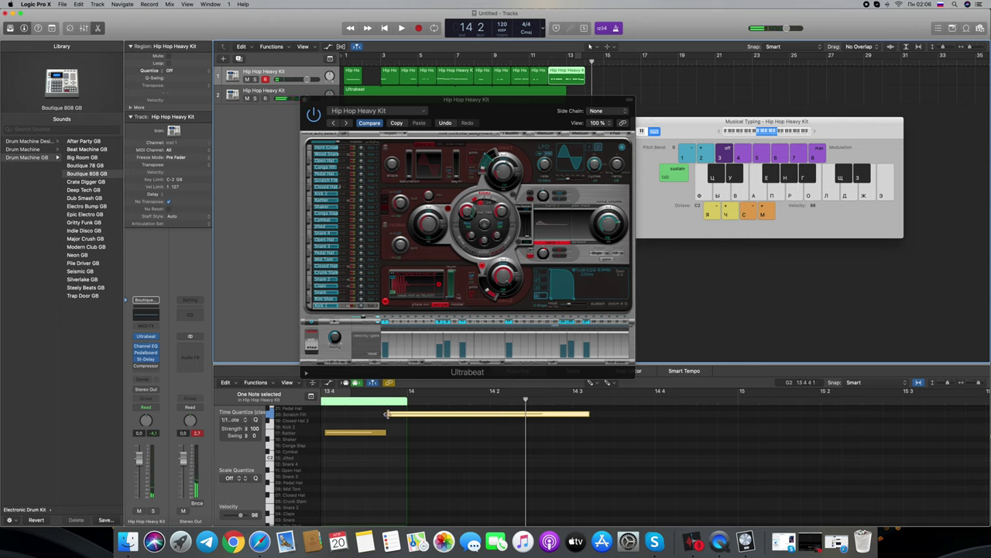
left_click_drag(386, 414, 409, 414)
key("Delete")
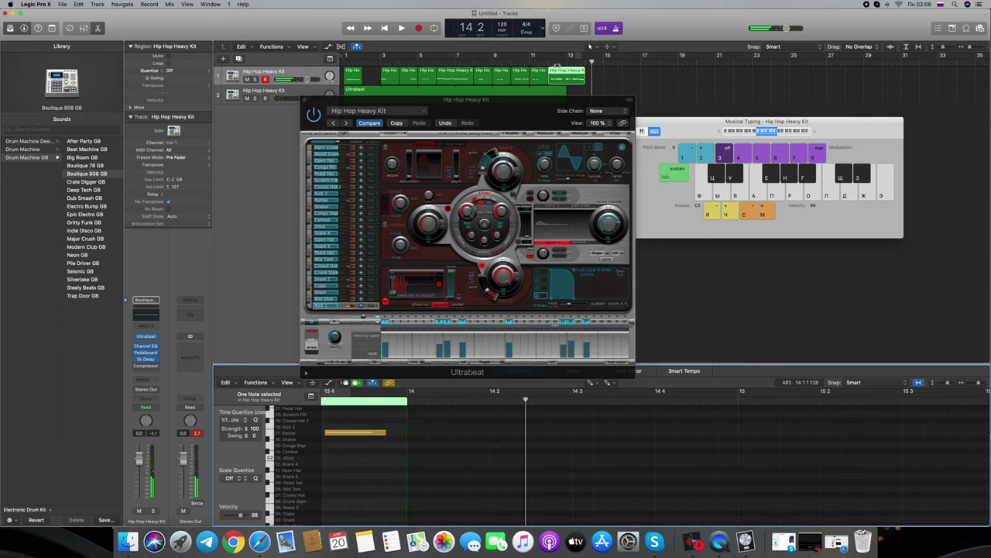
Extend the looped Ultrabeat region on the second track to bar 14, close the instrument window and play back the ending.
key("space")
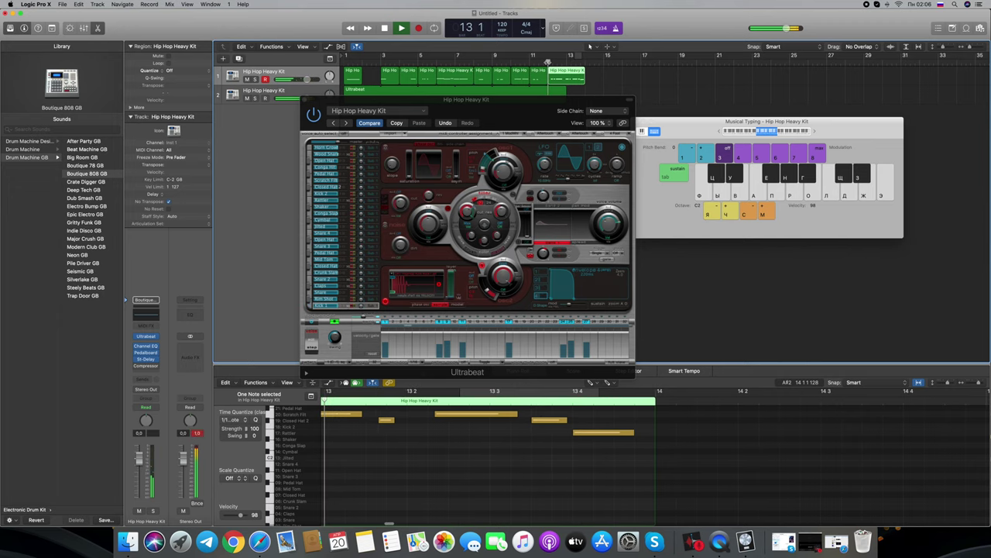
left_click(306, 99)
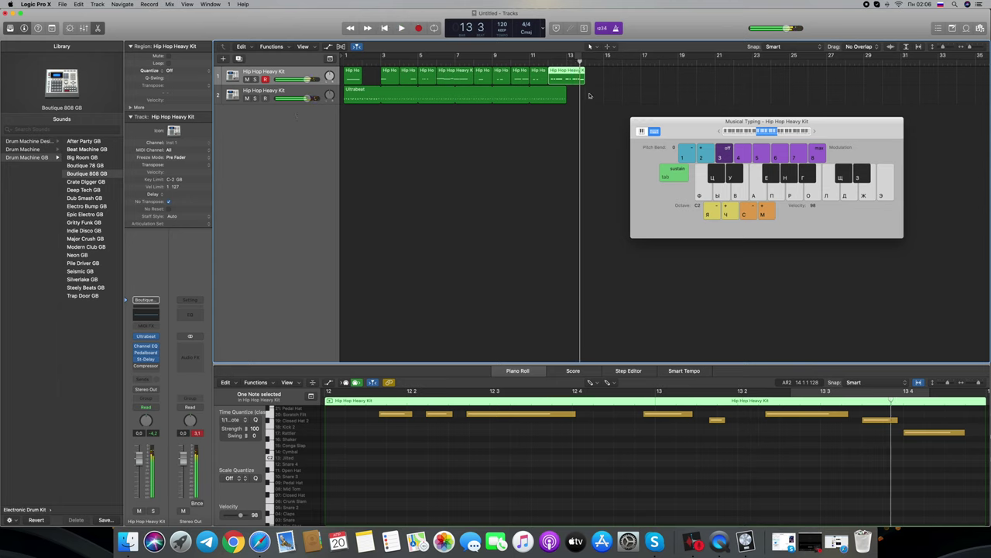
left_click_drag(570, 96, 585, 95)
key("space")
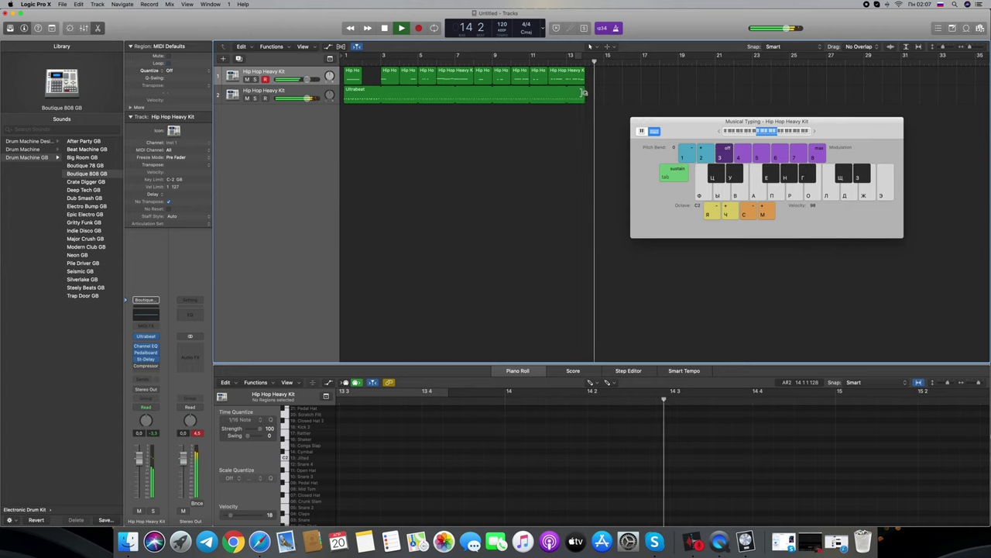
key("space")
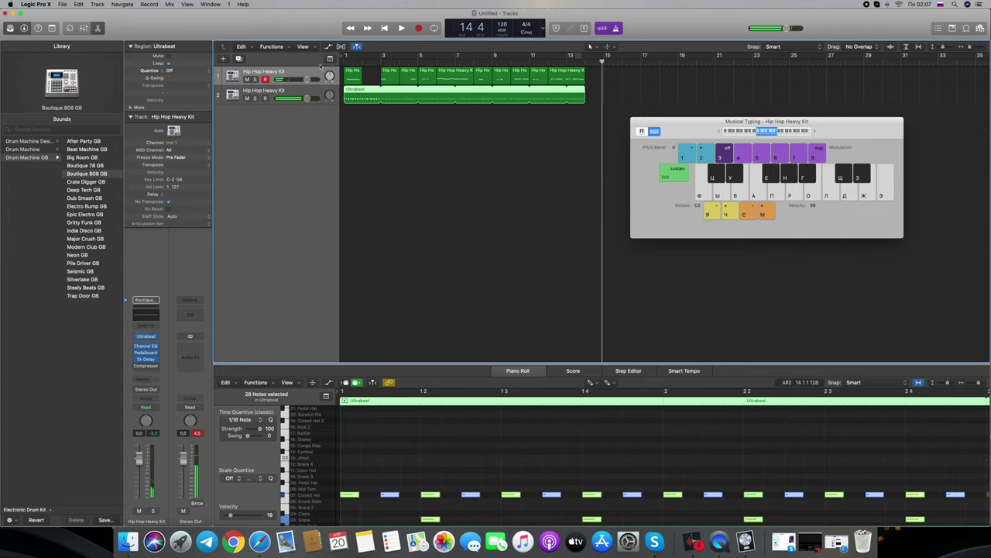
Show the mixer, check the first track's Ultrabeat instrument and close it, and open the second track's Ultrabeat instrument.
left_click(83, 27)
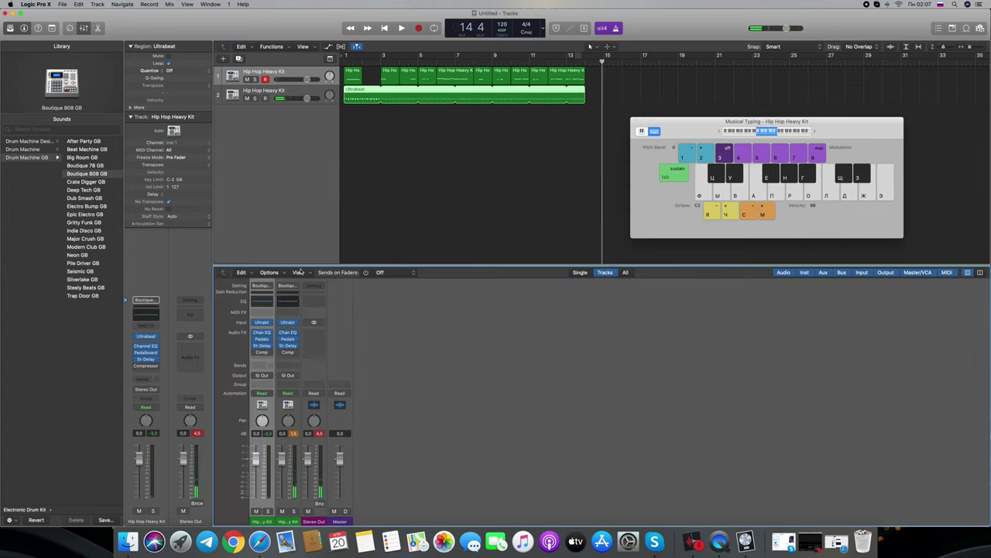
left_click(263, 322)
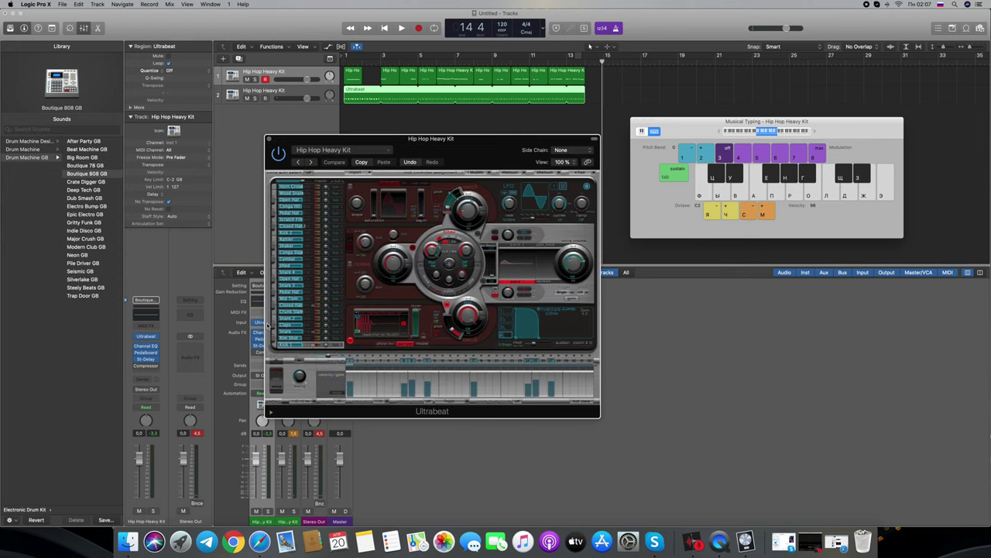
left_click(269, 140)
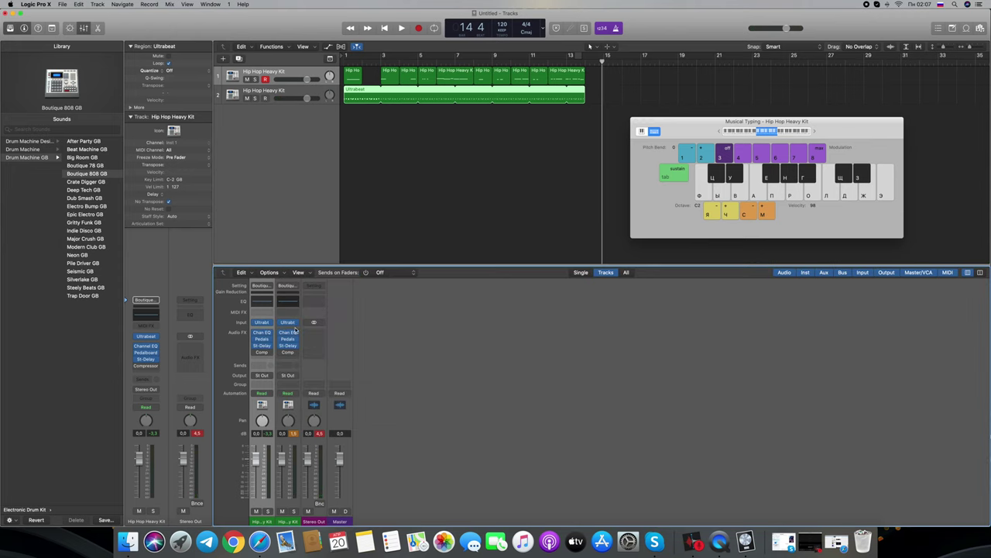
left_click(288, 323)
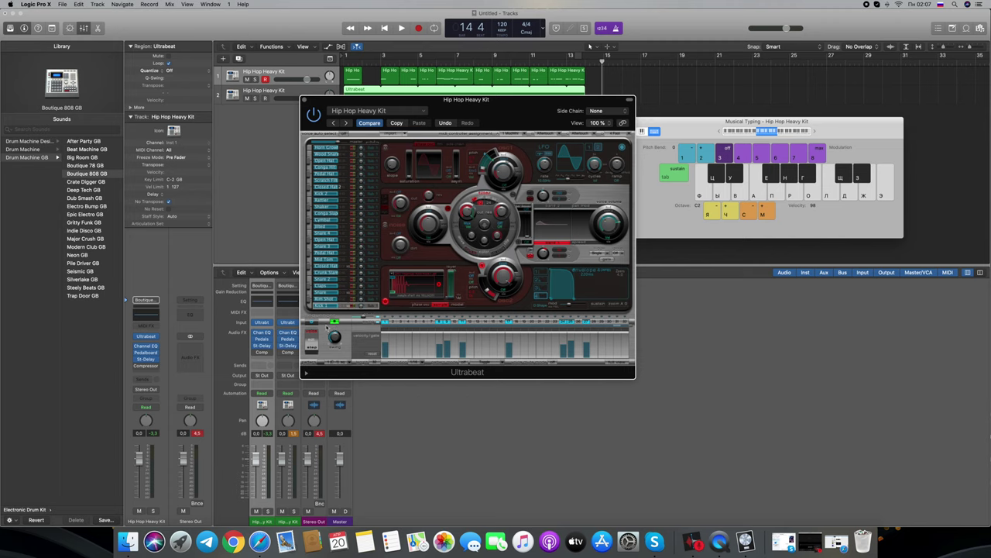
Play back the second half of the beat through to bar 14.
left_click(472, 61)
key("space")
key("e")
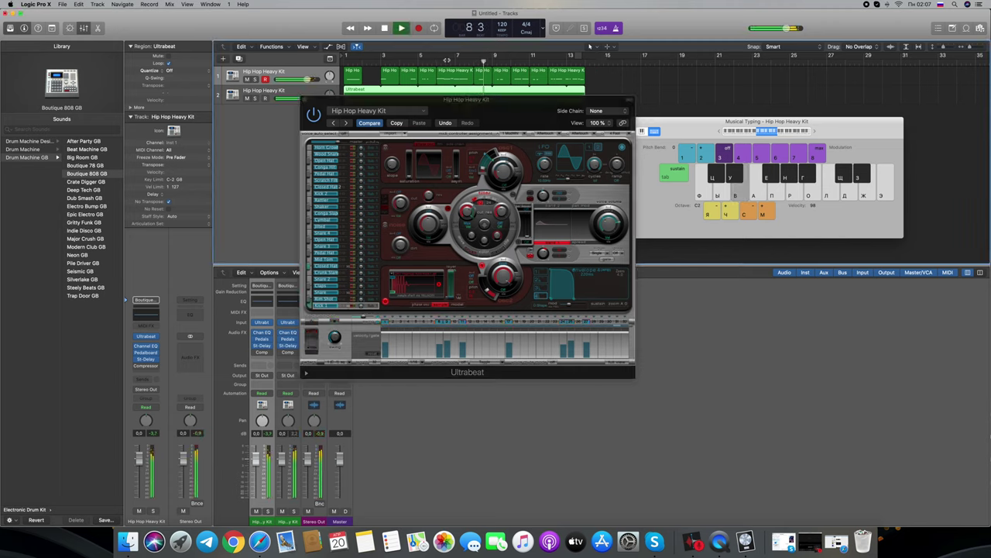
key("e")
key("g")
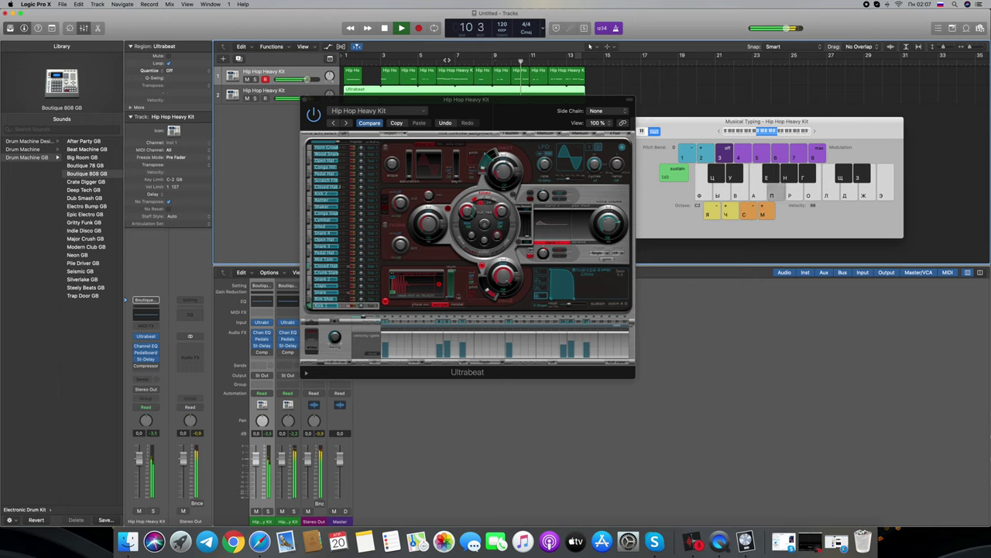
key("d")
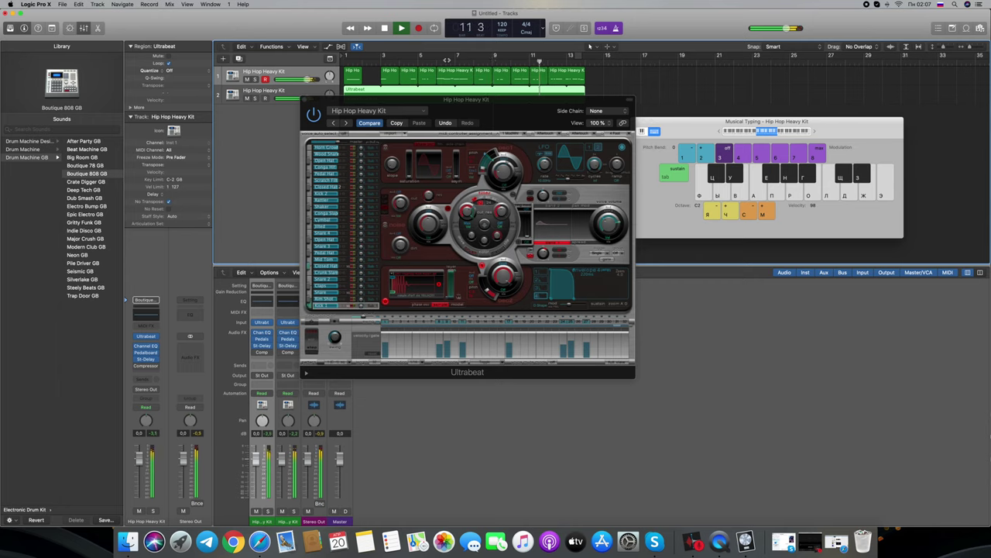
key("g")
key("g")
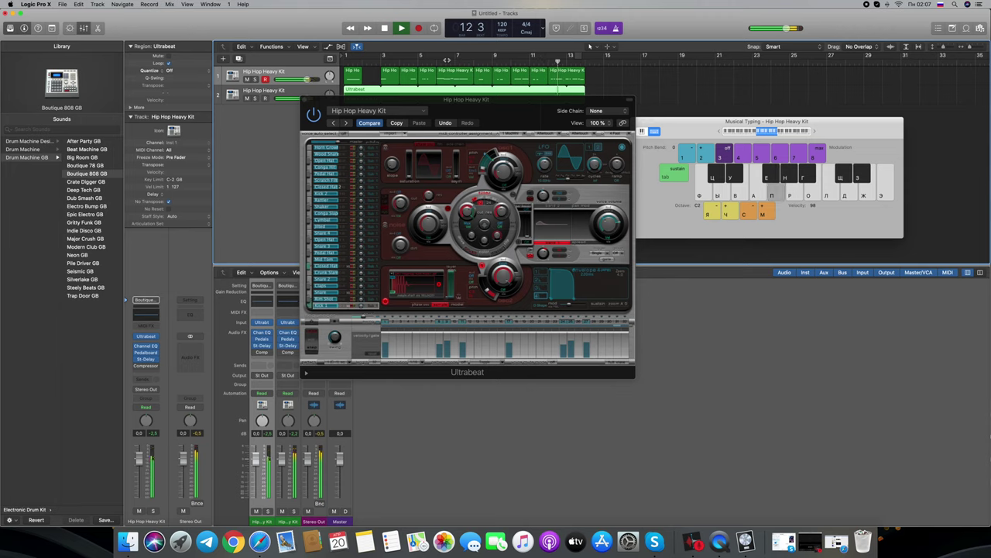
key("g")
key("g")
key("d")
key("space")
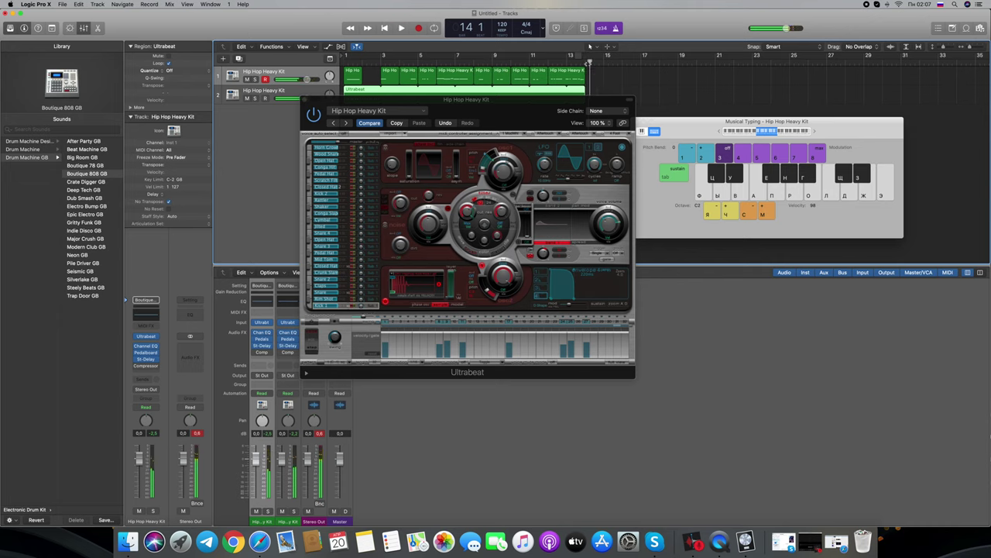
Duplicate the Hip Hop Heavy Kit region of bars 12 to 14 to bars 14 to 16 and play it back.
left_click(568, 75)
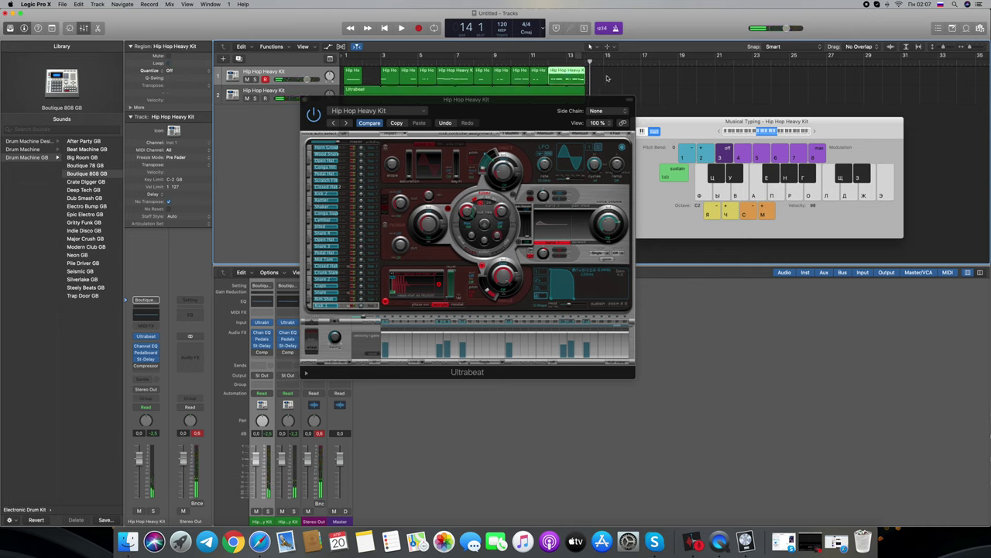
key("r")
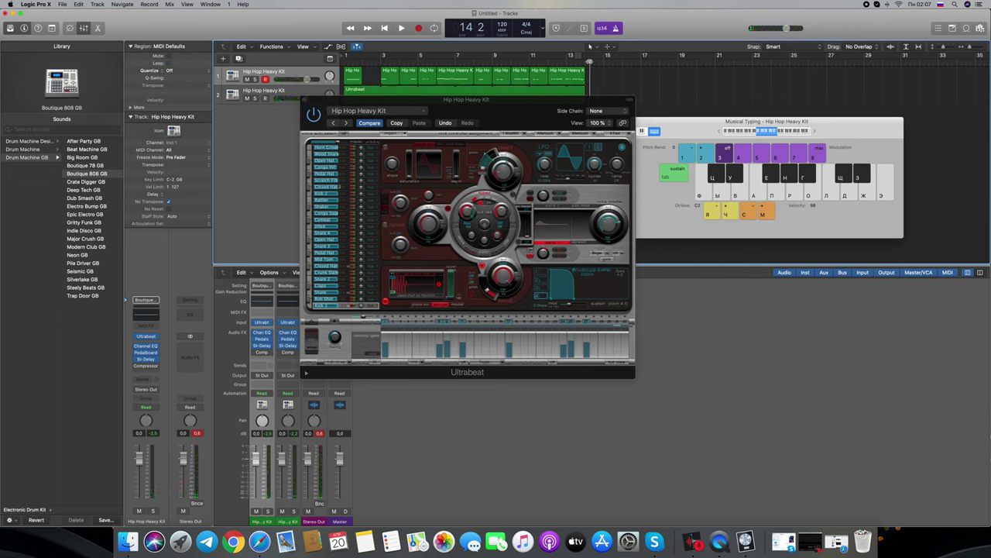
key("space")
left_click(580, 61)
key("space")
key("g")
key("g")
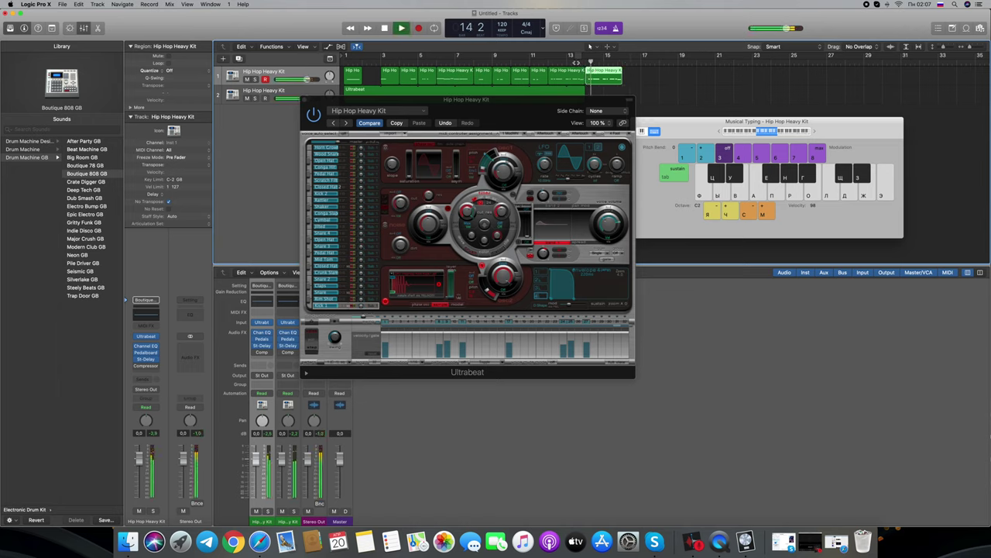
key("g")
key("space")
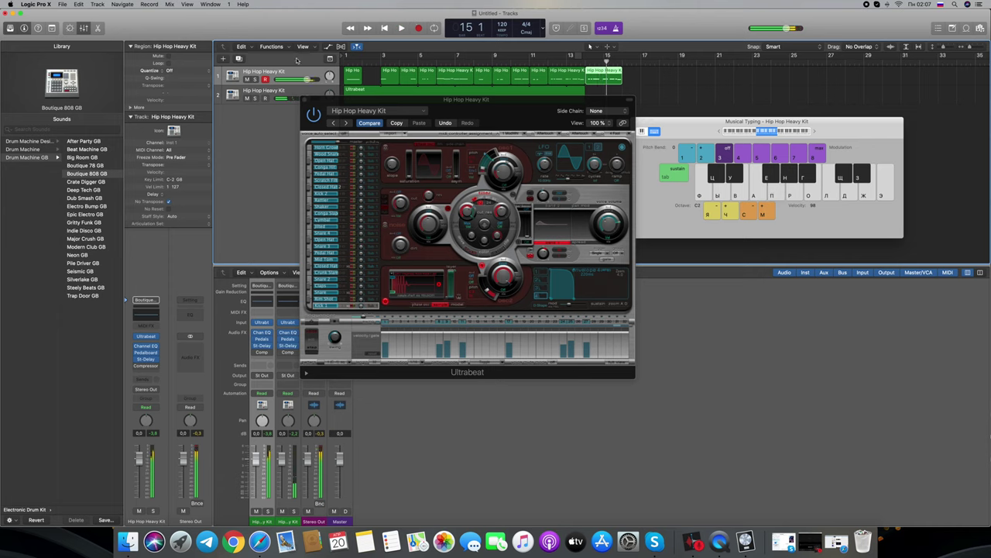
Set the quantize value of the region at bars 14 to 16 to 1/32 Note and listen to it.
left_click(177, 72)
left_click(193, 120)
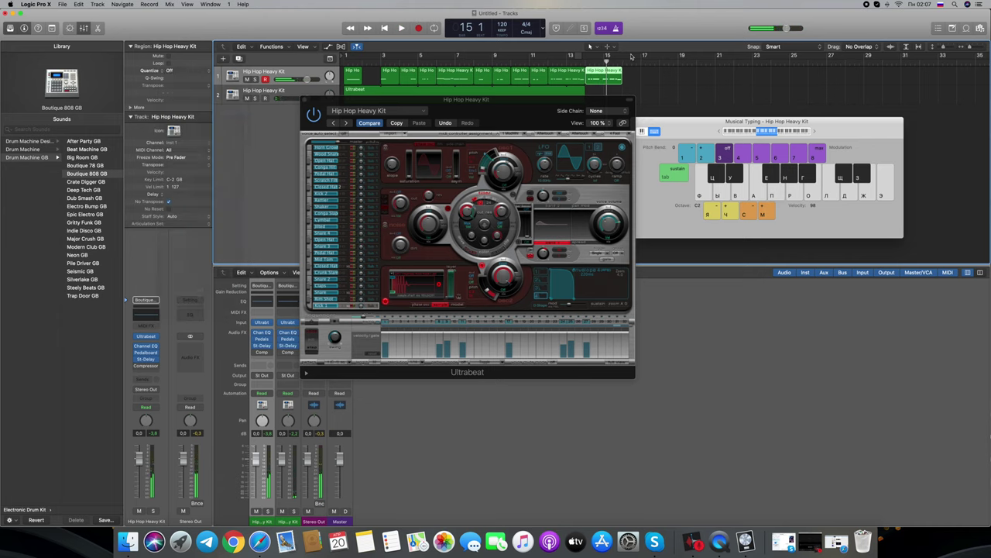
key("space")
key("g")
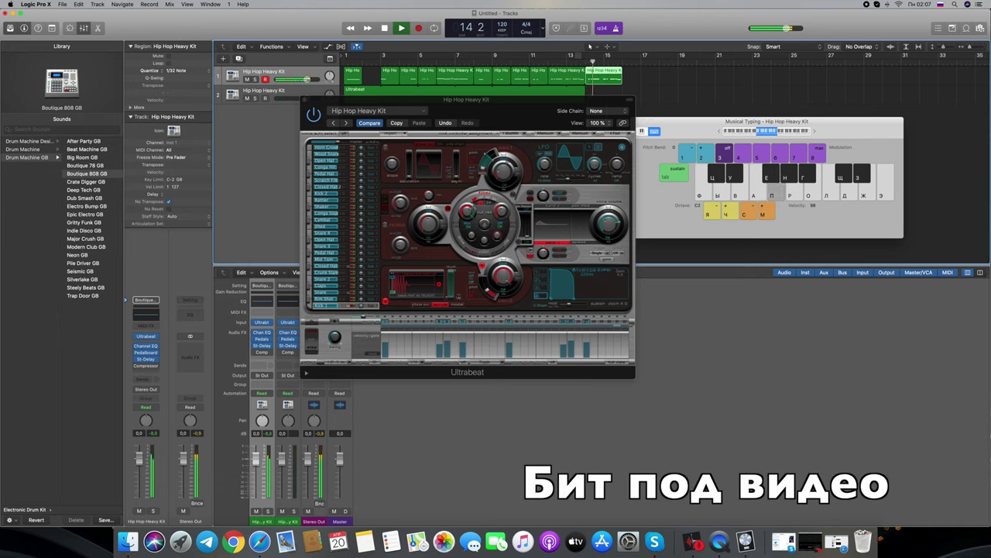
key("g")
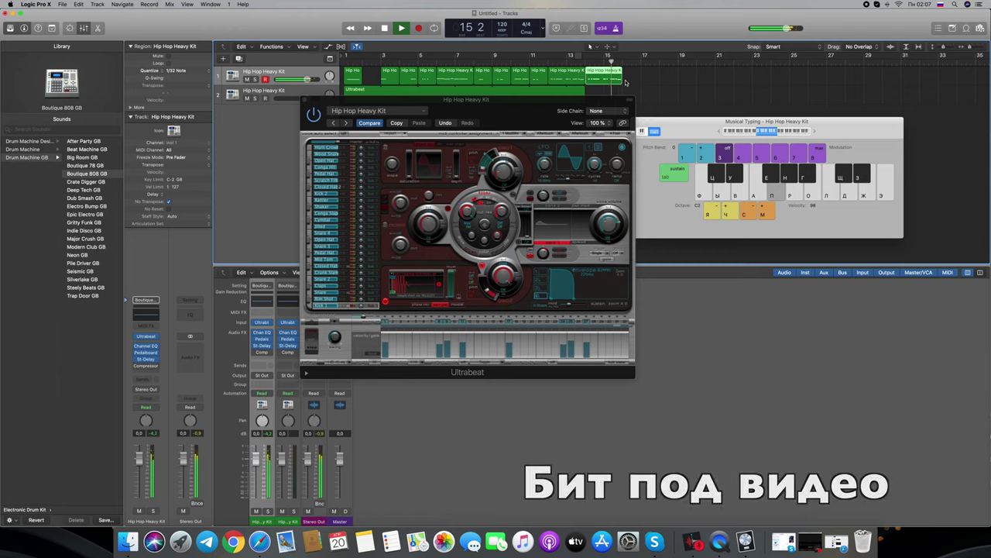
key("t")
key("d")
key("space")
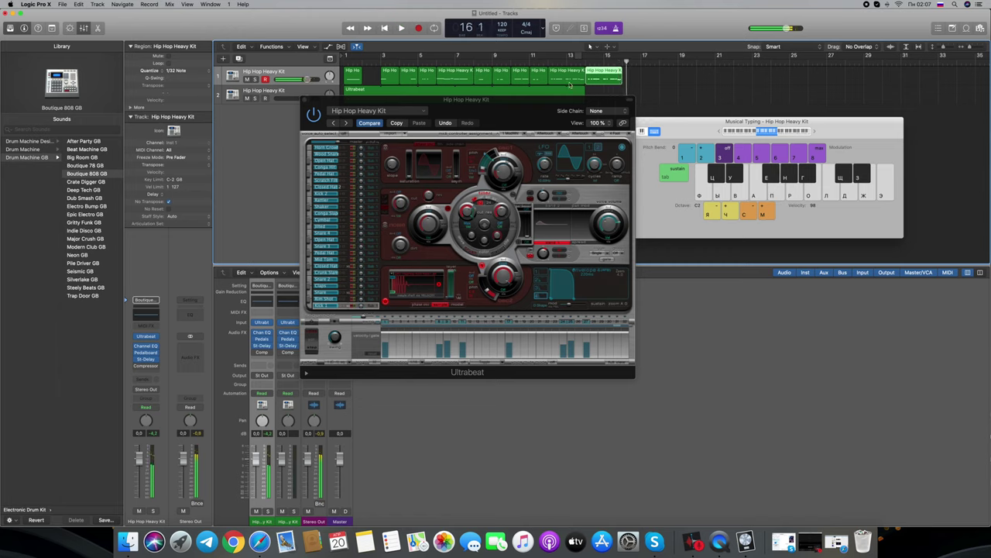
Close the instrument window, extend the Ultrabeat loop to about 16 4, play back the beat and return to the project start.
left_click(306, 104)
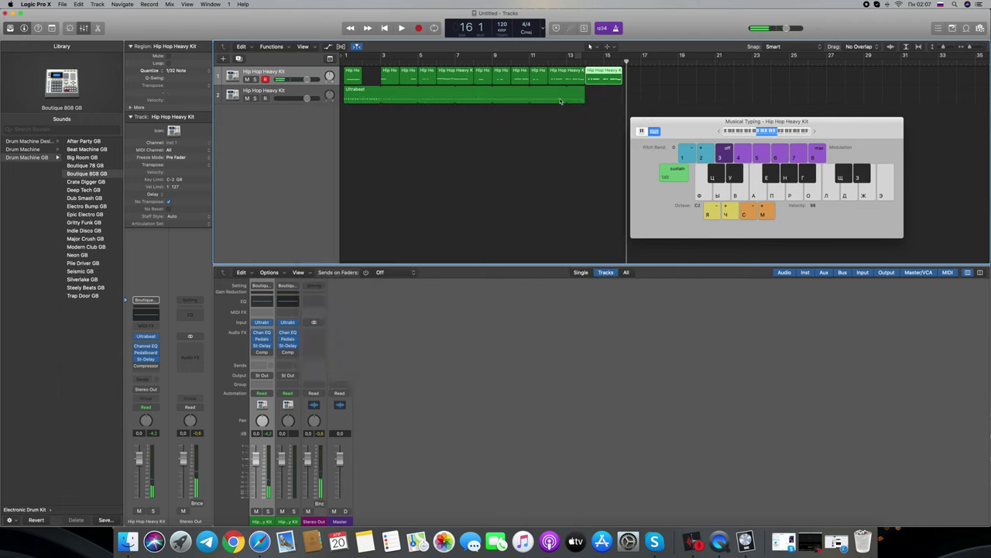
left_click(582, 93)
left_click_drag(588, 93, 640, 93)
key("space")
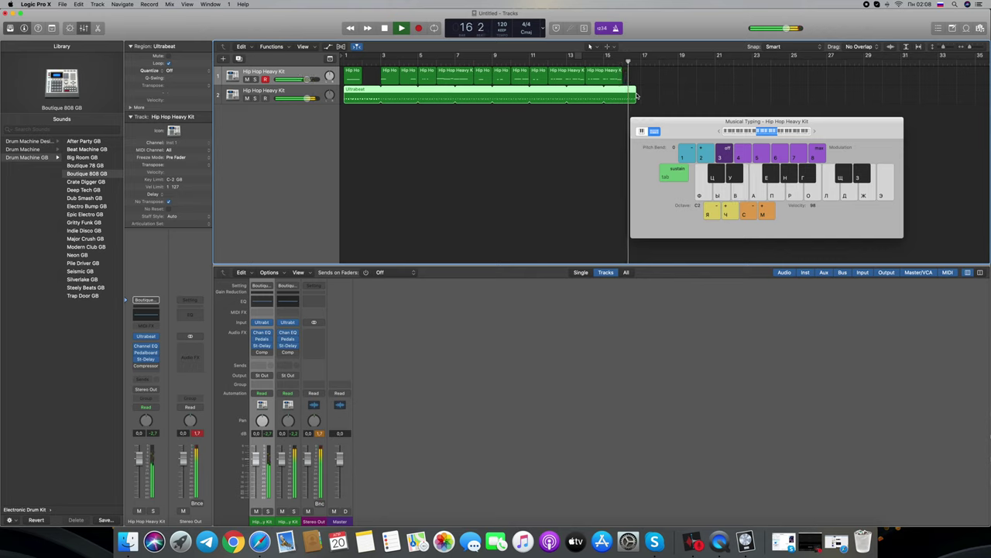
key("space")
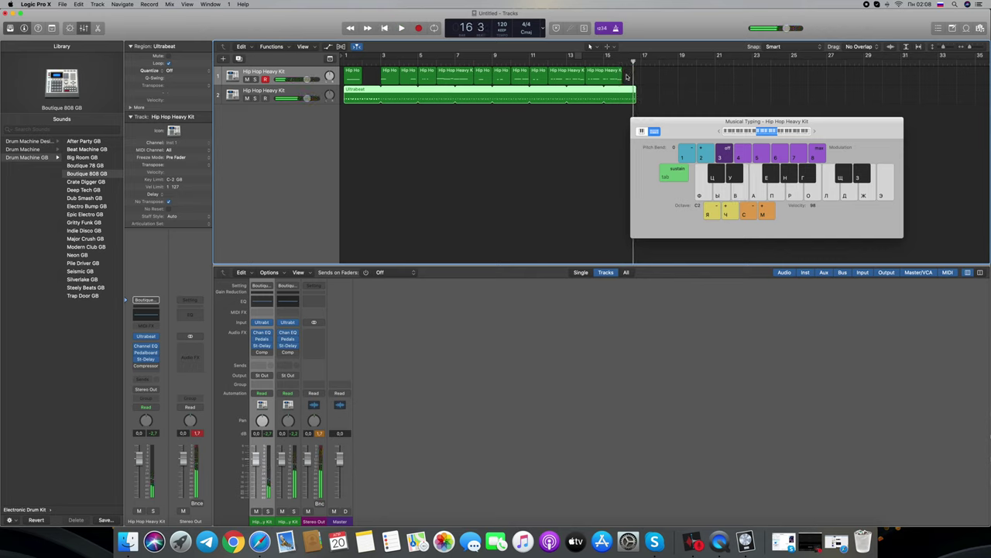
key("Return")
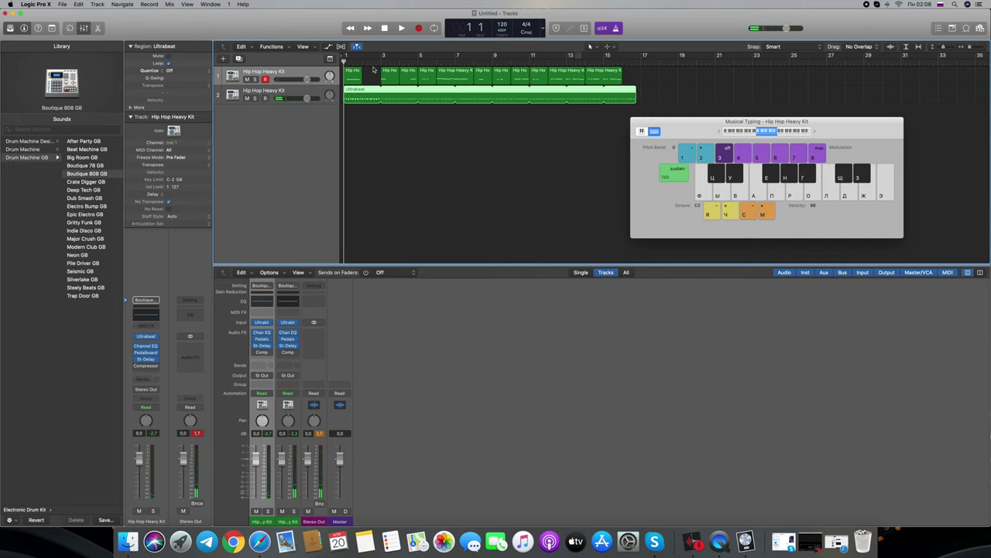